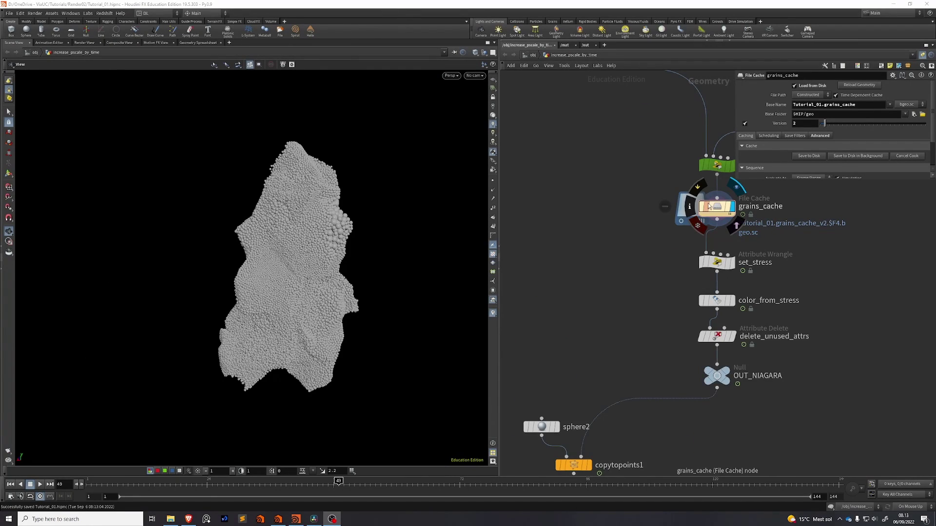
# Step: Show the result of the OUT_NIAGARA null in the viewport
pyautogui.moveTo(678, 224); pyautogui.dragTo(628, 242, button='middle')
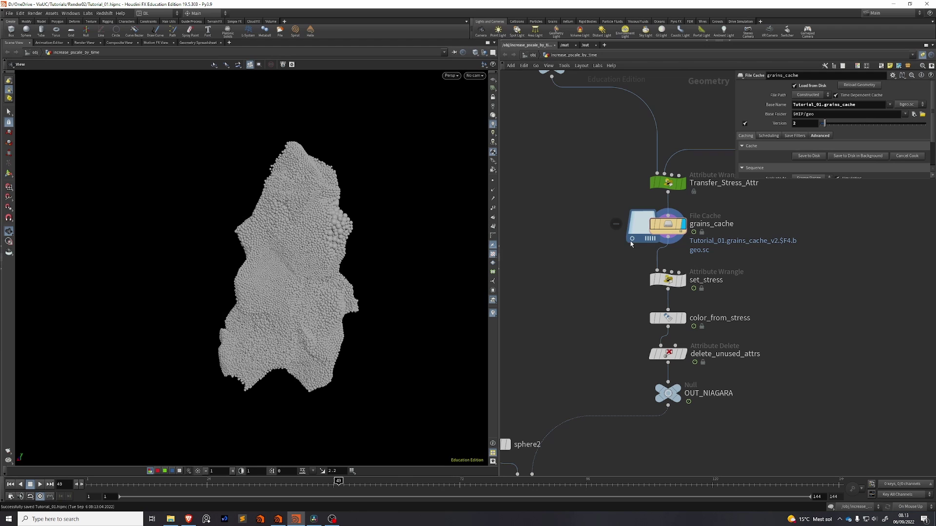
pyautogui.moveTo(671, 227)
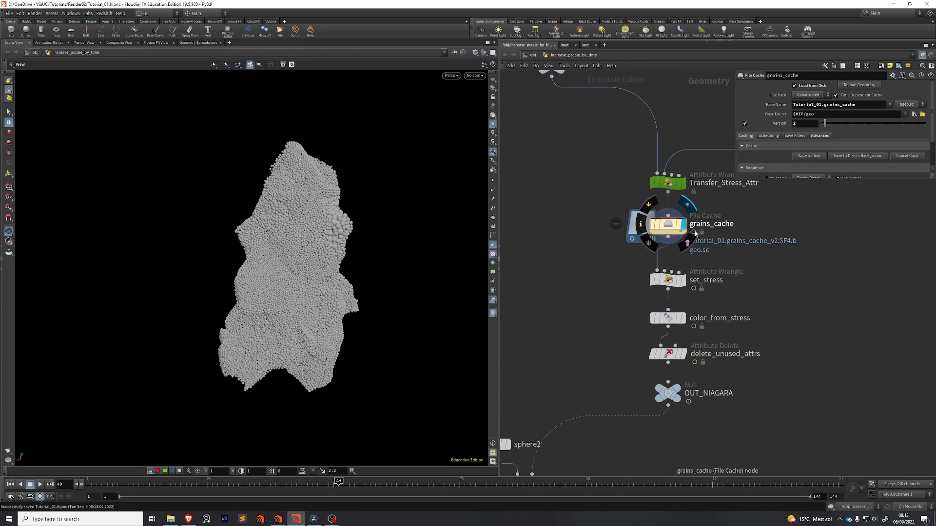
pyautogui.moveTo(679, 378); pyautogui.dragTo(733, 340, button='middle')
pyautogui.click(742, 336)
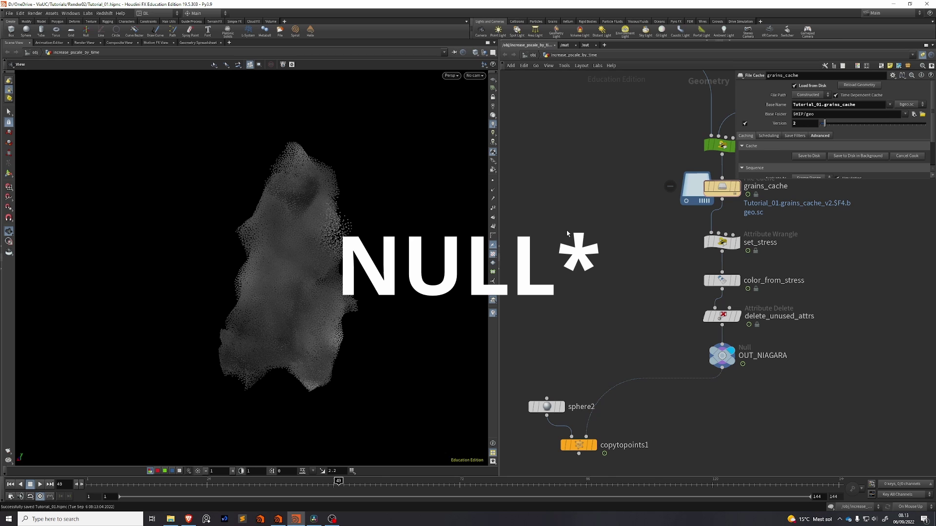
# Step: Set the SOP to export on the Grains Labs Niagara ROP to the OUT_NIAGARA null of increase_pscale_by_time
pyautogui.click(584, 45)
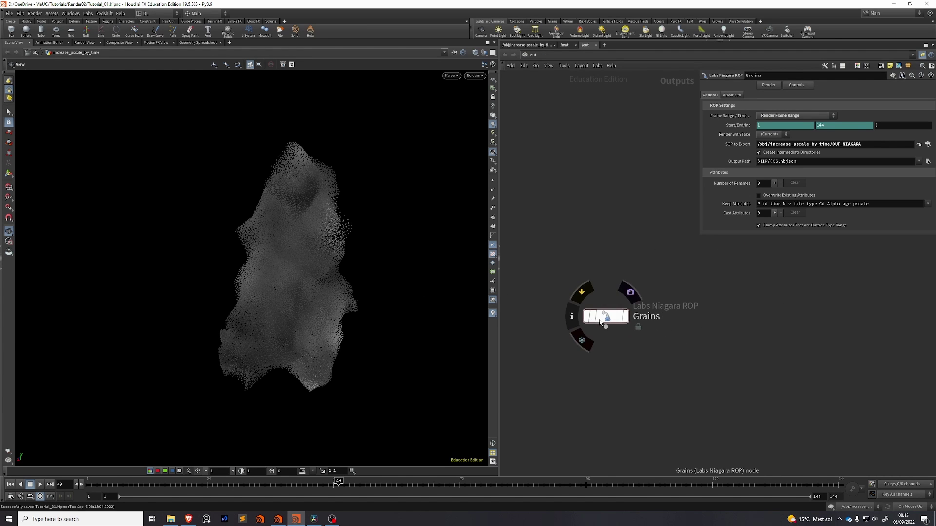
pyautogui.click(613, 315)
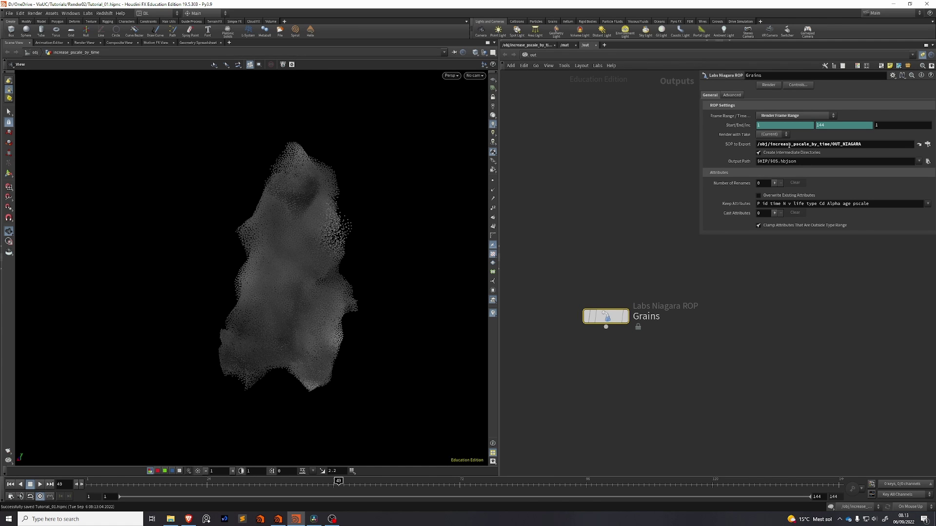
pyautogui.click(928, 144)
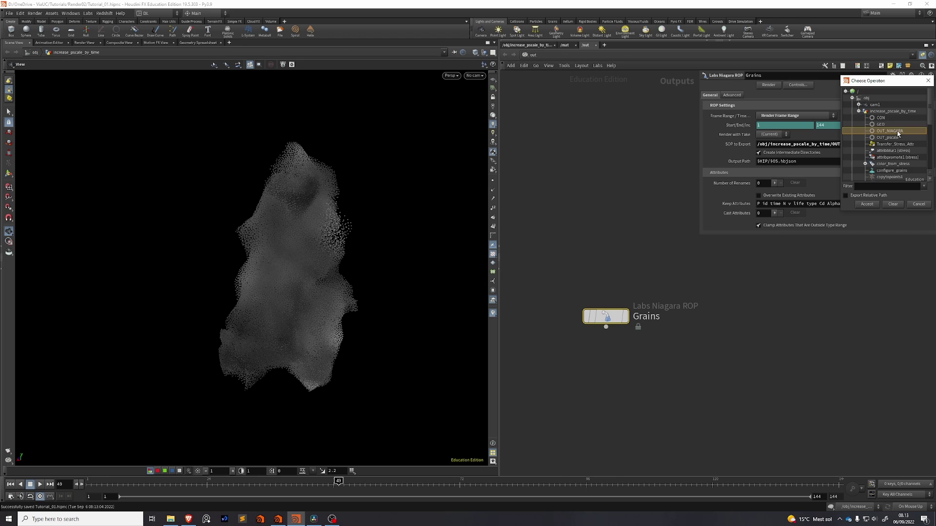
pyautogui.doubleClick(895, 133)
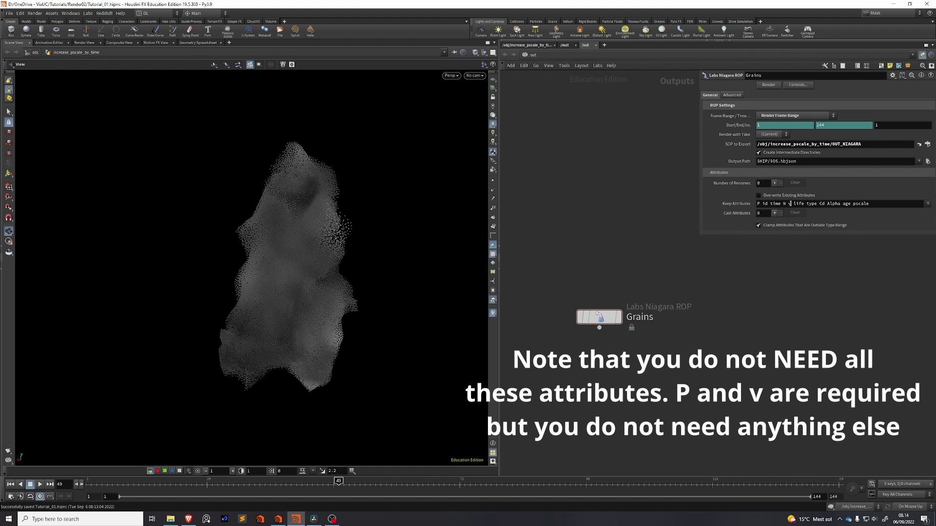
# Step: Display copytopoints1 in the geometry network and set the radius of sphere2 to 1 on all axes
pyautogui.click(528, 45)
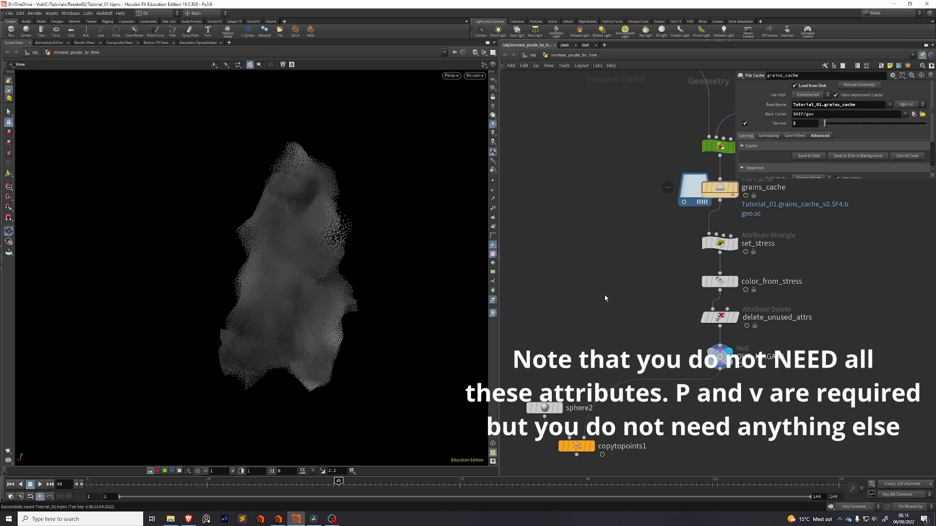
pyautogui.moveTo(608, 313); pyautogui.dragTo(621, 302, button='middle')
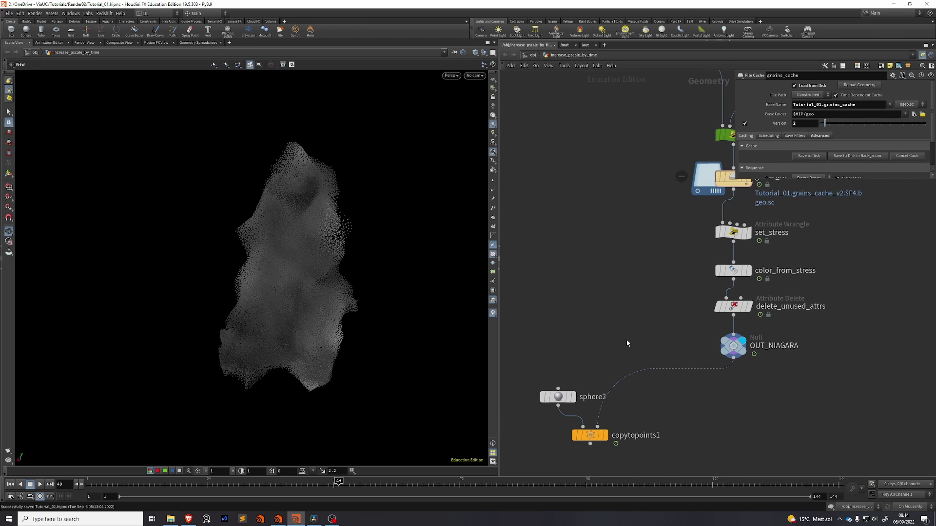
pyautogui.moveTo(628, 343); pyautogui.dragTo(674, 305, button='middle')
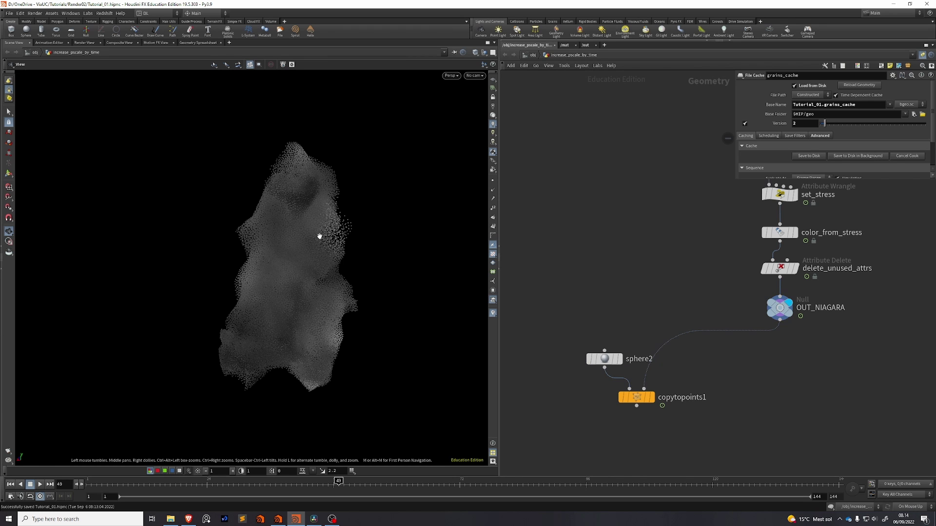
pyautogui.moveTo(657, 403); pyautogui.dragTo(643, 408, button='middle')
pyautogui.click(639, 402)
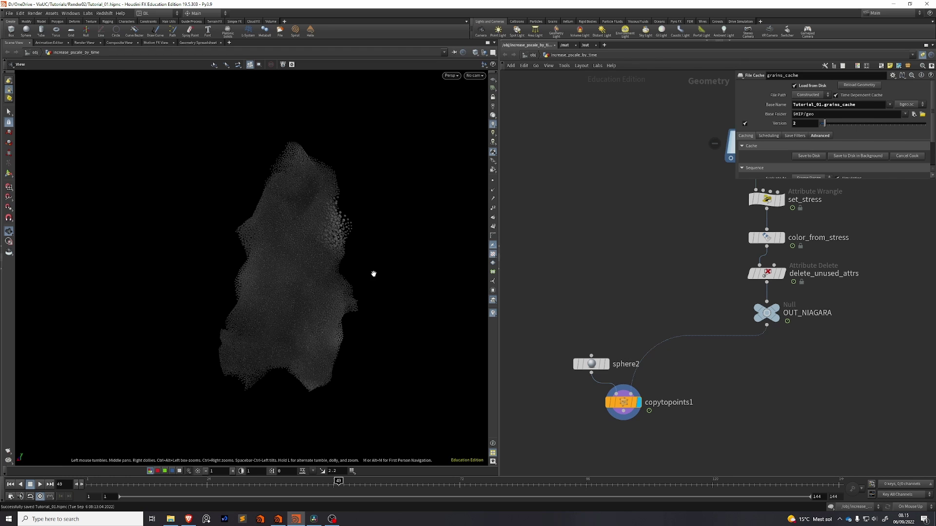
pyautogui.click(592, 363)
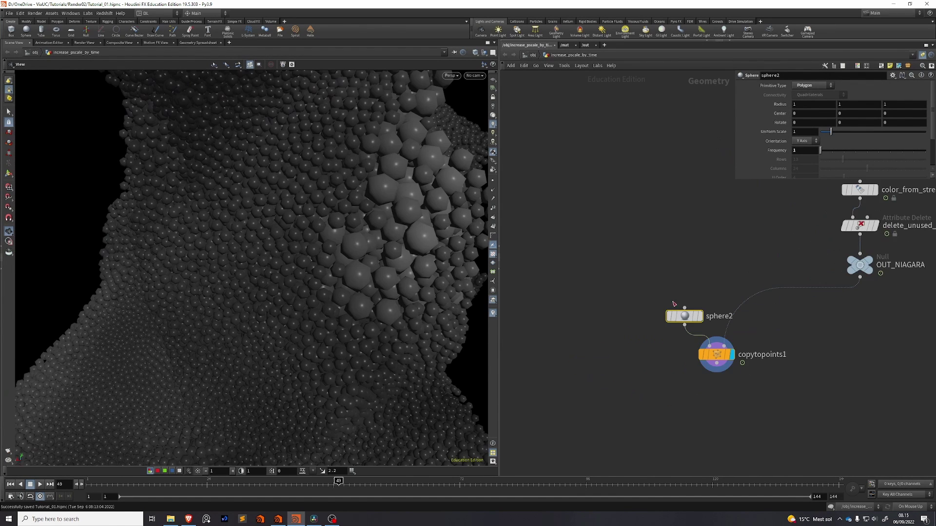
# Step: Add a ROP FBX Output node connected to the output of sphere2
pyautogui.click(684, 325)
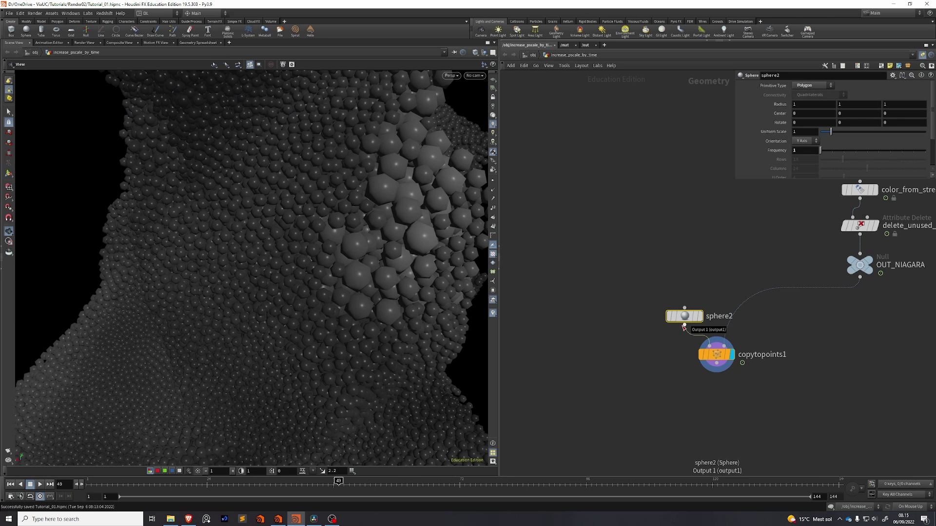
pyautogui.press('Tab')
pyautogui.write('fbx')
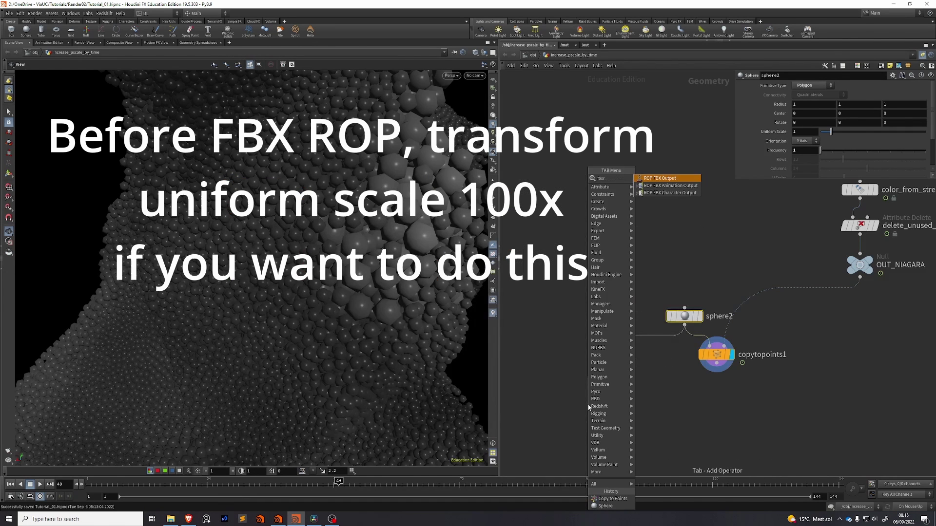
pyautogui.press('Return')
pyautogui.click(587, 404)
pyautogui.click(689, 317)
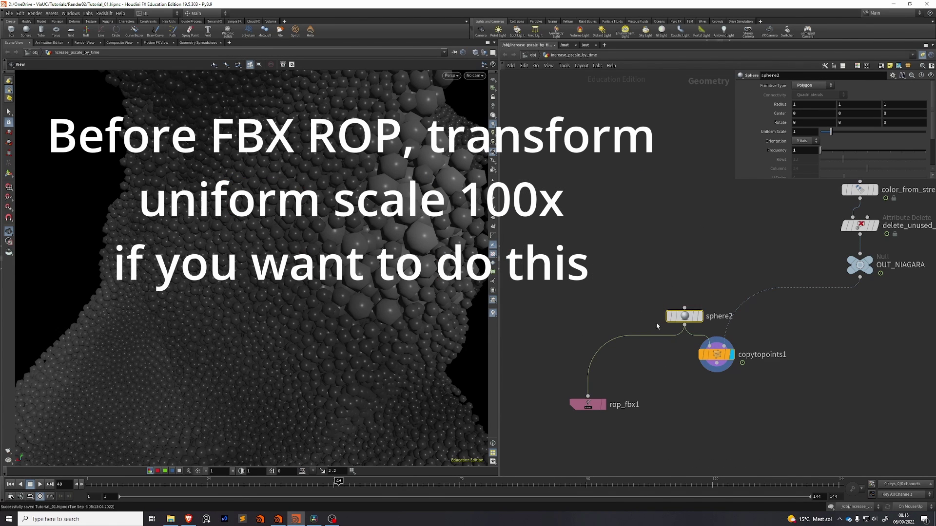
# Step: Delete the FBX output node attached to sphere2
pyautogui.moveTo(639, 392); pyautogui.dragTo(696, 381, button='middle')
pyautogui.moveTo(707, 380); pyautogui.dragTo(602, 422)
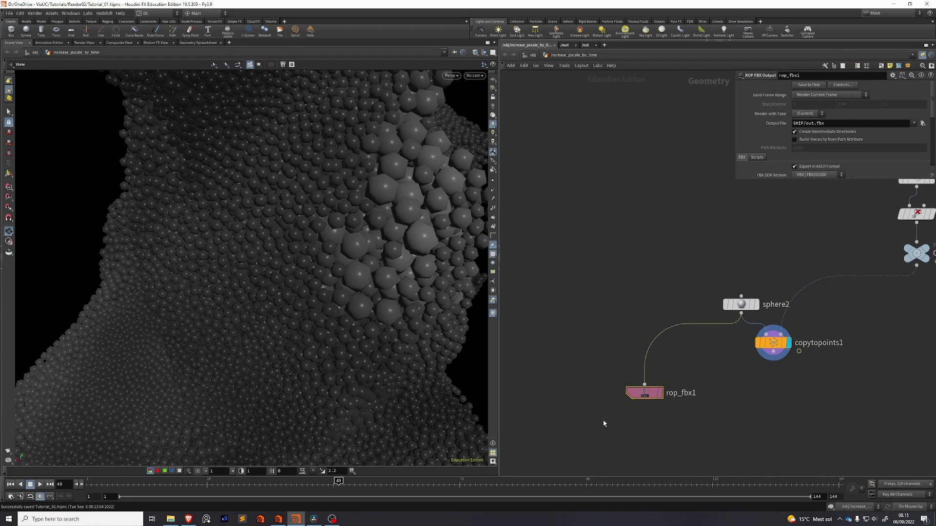
pyautogui.press('Delete')
# Step: Try a narrower black-to-white transition in the color_from_stress attribute ramp, and restore the full-width gradient
pyautogui.moveTo(750, 379); pyautogui.dragTo(700, 396, button='middle')
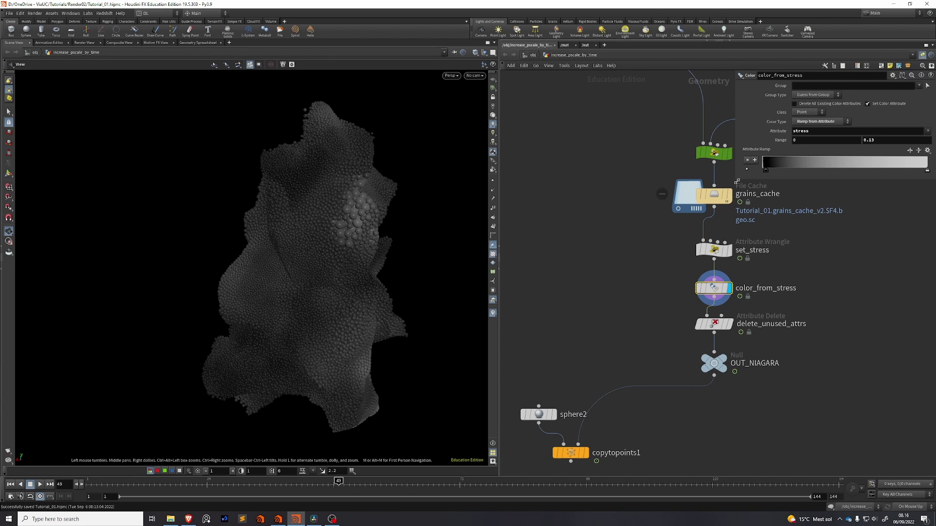
pyautogui.moveTo(737, 186); pyautogui.dragTo(715, 205)
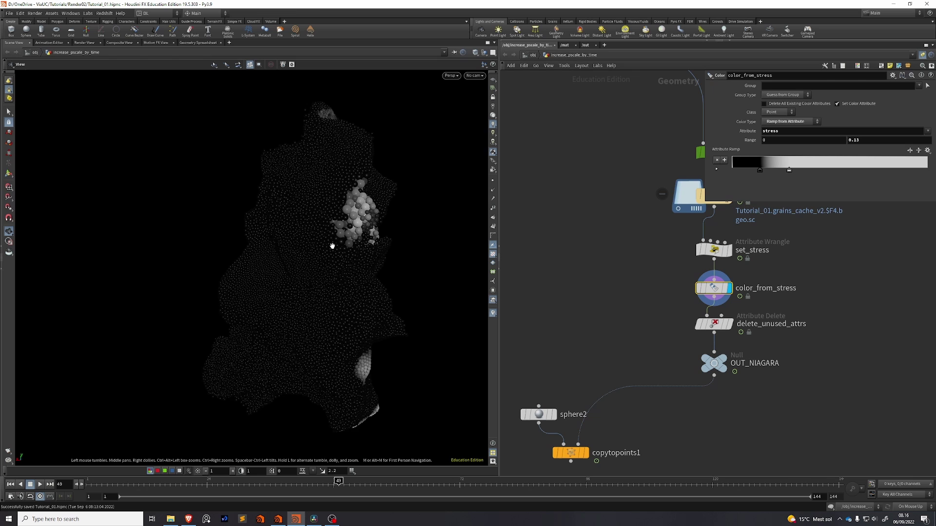
pyautogui.moveTo(759, 171); pyautogui.dragTo(924, 171)
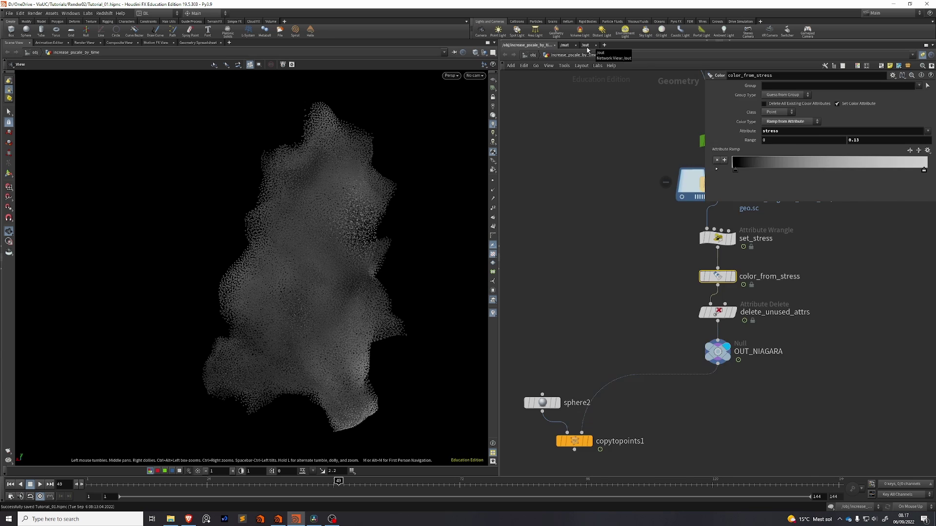
# Step: Return to the Grains Niagara ROP in the output network to review its export settings
pyautogui.click(586, 45)
pyautogui.click(599, 318)
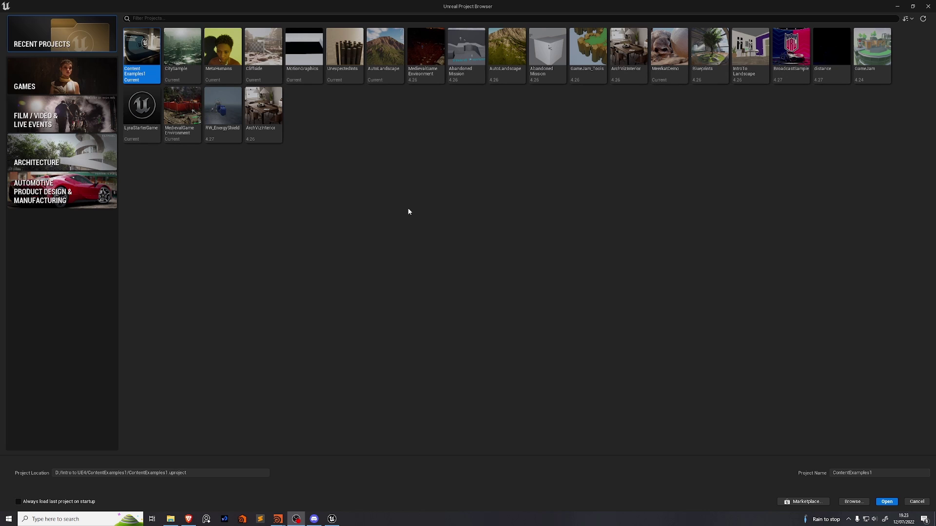
# Step: In Unreal's project browser, configure a new Third Person game project with Raytracing and start choosing its location
pyautogui.click(54, 79)
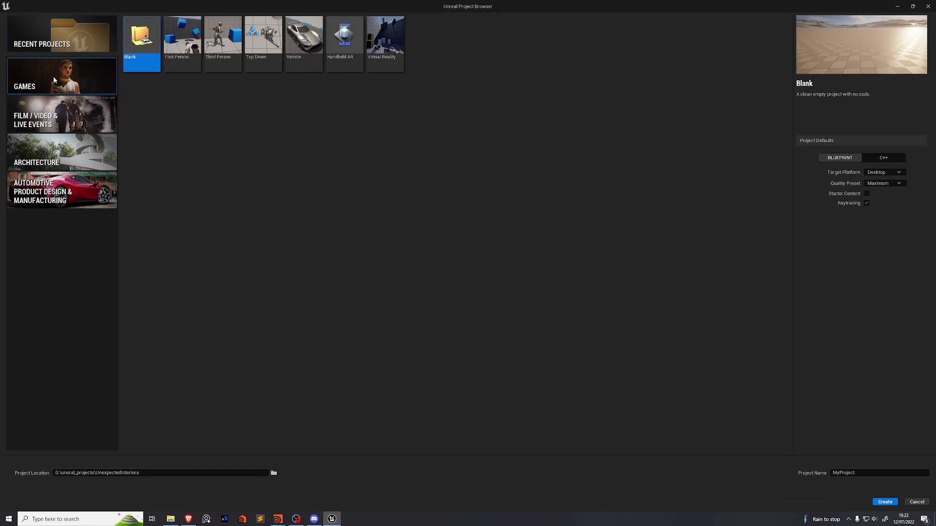
pyautogui.click(215, 45)
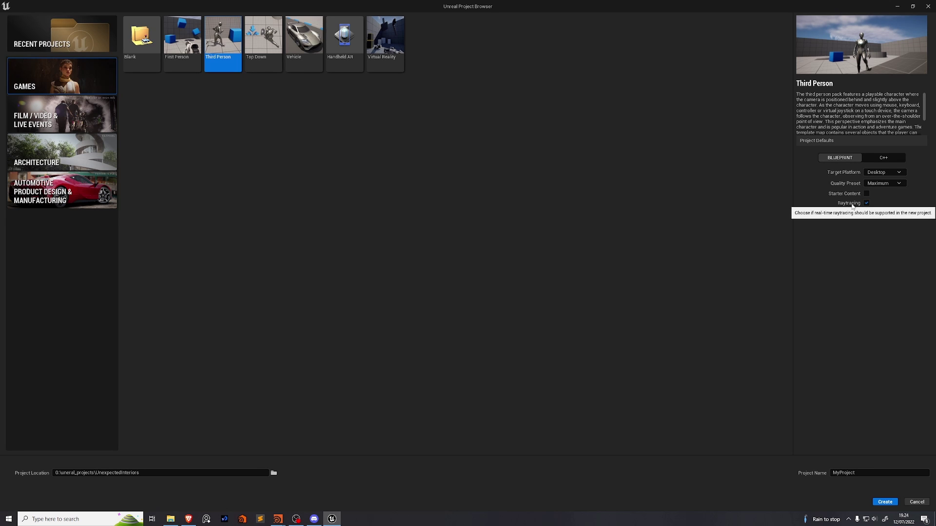
pyautogui.click(866, 204)
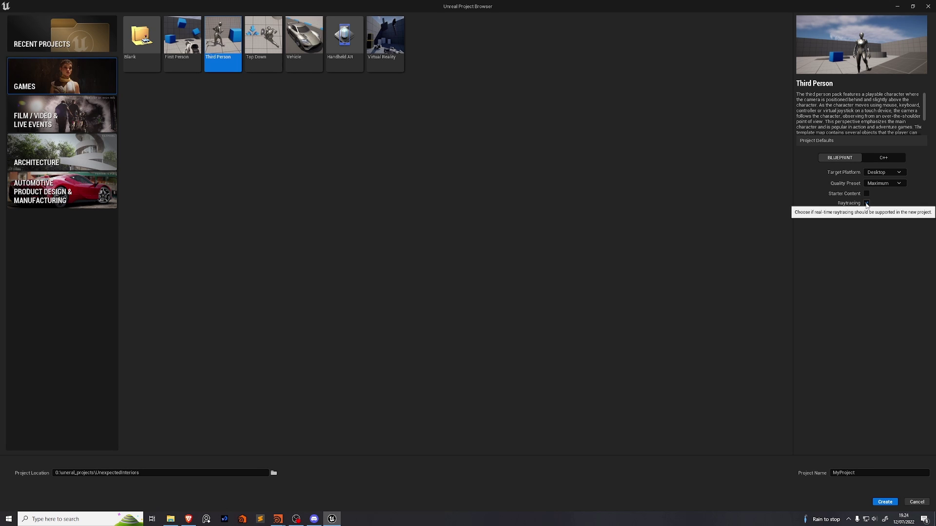
pyautogui.click(273, 473)
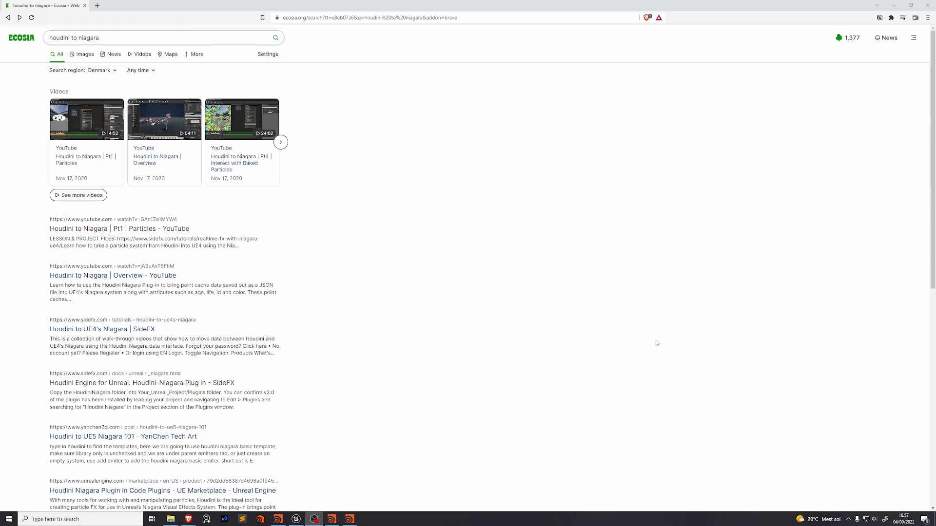
# Step: In the web browser, open SideFX's Houdini-Niagara plug-in documentation in a new tab and follow its latest release download link
pyautogui.rightClick(179, 382)
pyautogui.click(205, 386)
pyautogui.click(147, 6)
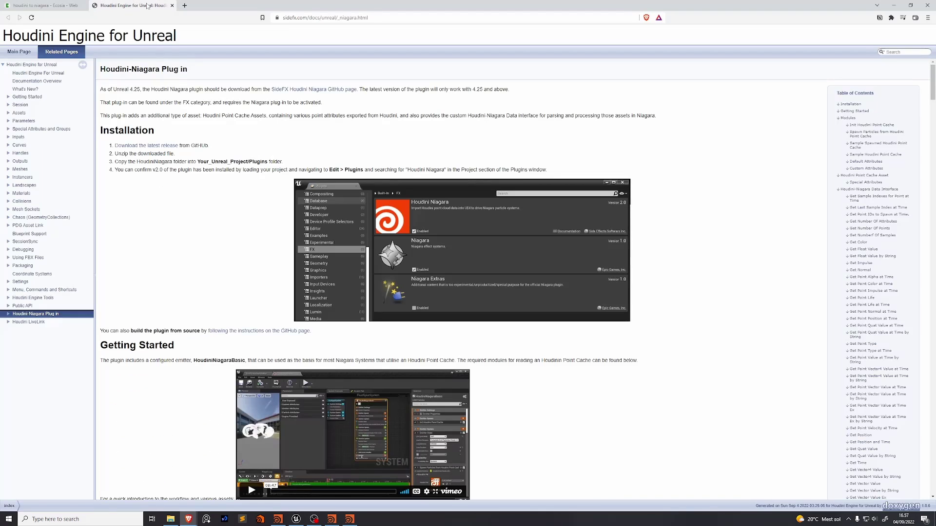
pyautogui.click(144, 146)
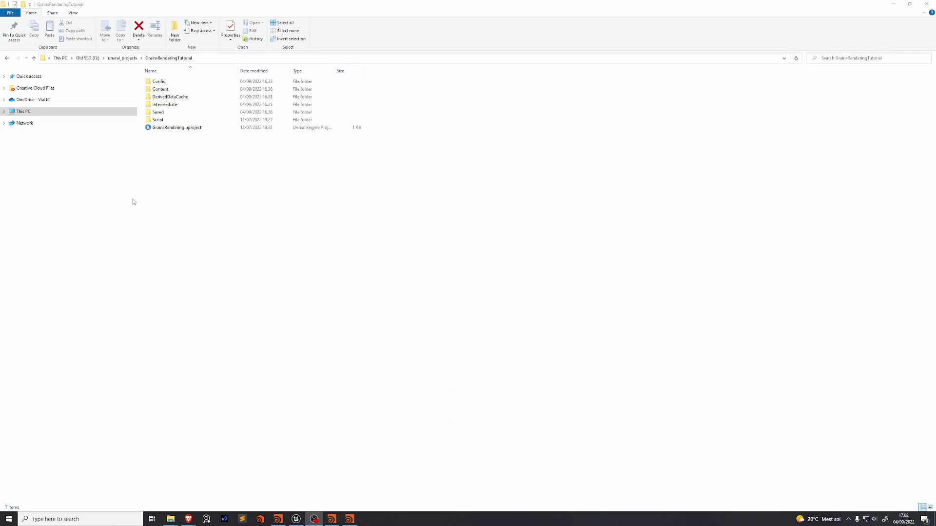
# Step: Create a Plugins folder in the GrainsRenderingTutorial project folder and put the downloaded HoudiniNiagara folder into it
pyautogui.doubleClick(185, 128)
pyautogui.hotkey('ctrl', 'shift', 'n')
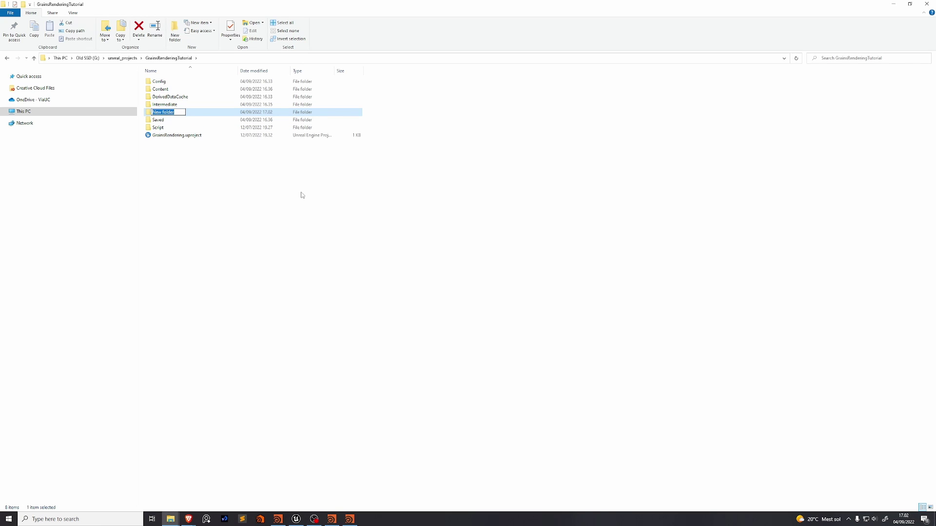
pyautogui.write('Plugins')
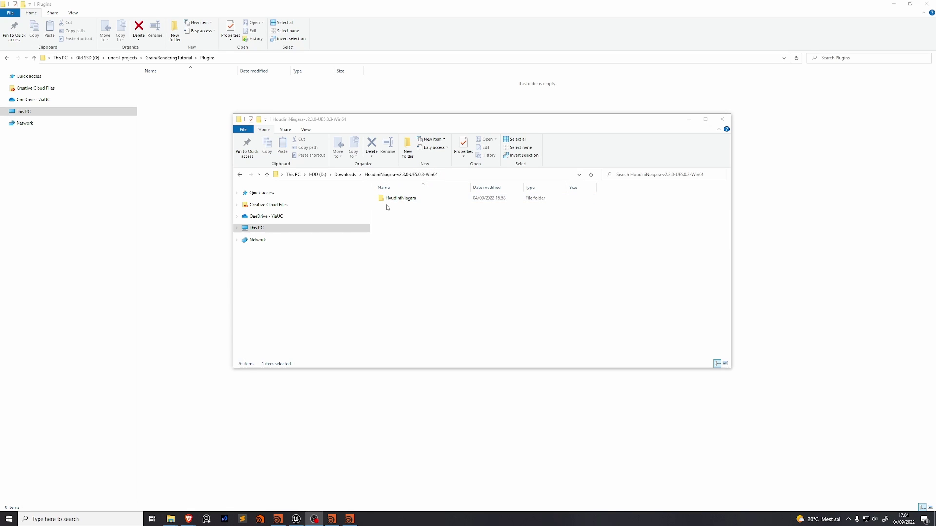
pyautogui.click(404, 199)
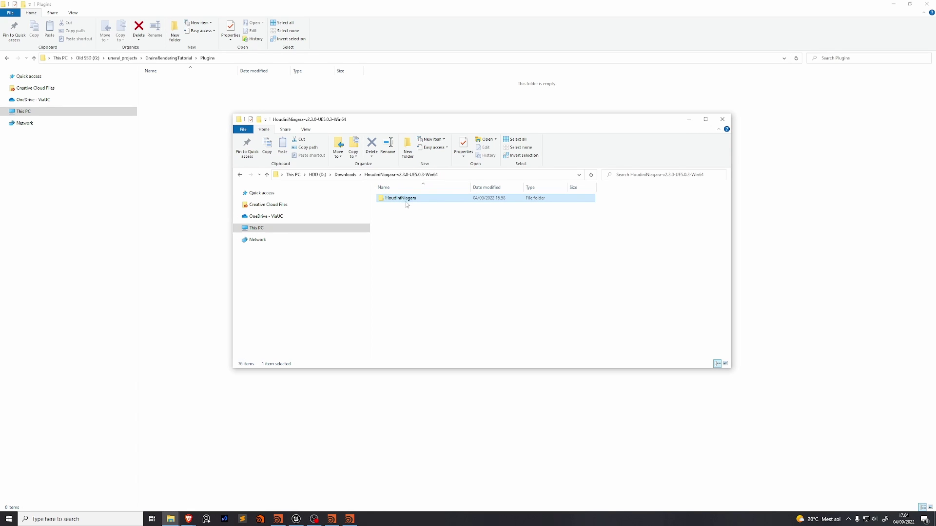
pyautogui.moveTo(407, 202); pyautogui.dragTo(178, 134)
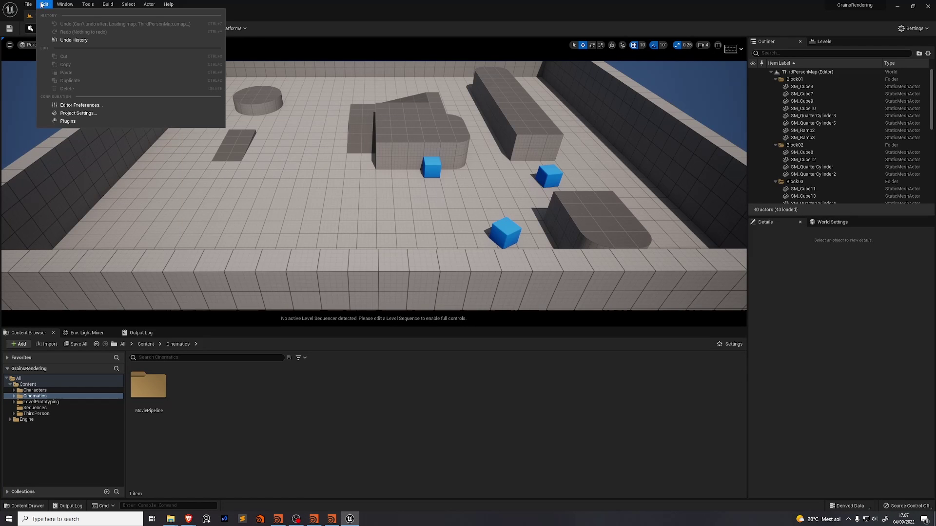
# Step: In the Unreal editor, search the plugins for "houd" and enable the Houdini Niagara plugin
pyautogui.click(70, 119)
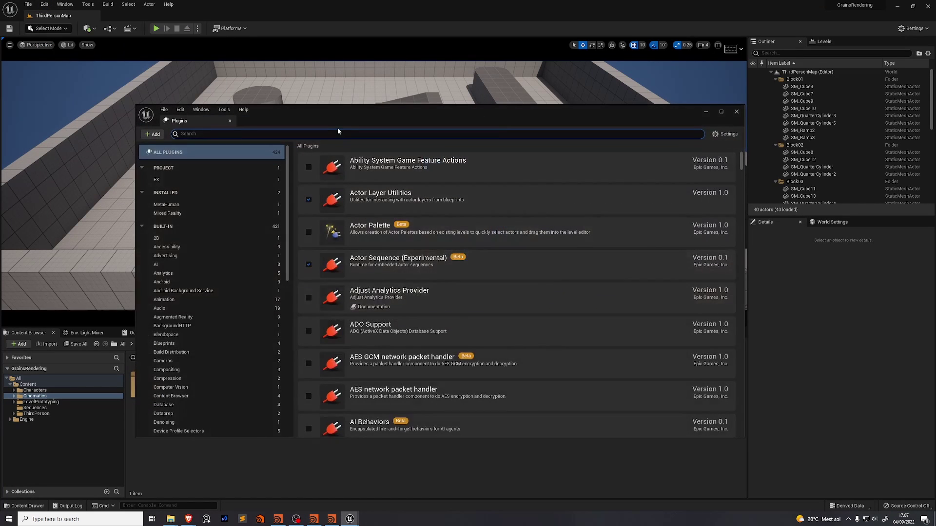
pyautogui.write('houd')
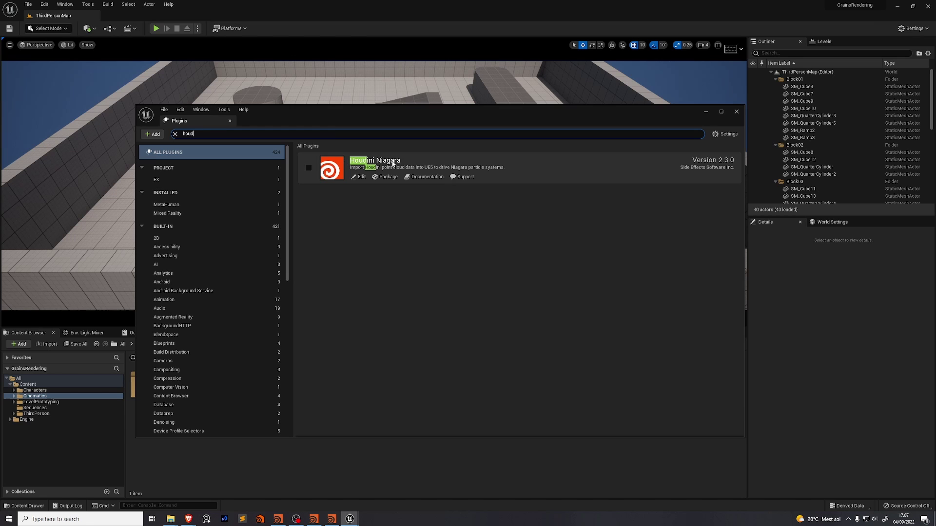
pyautogui.click(308, 168)
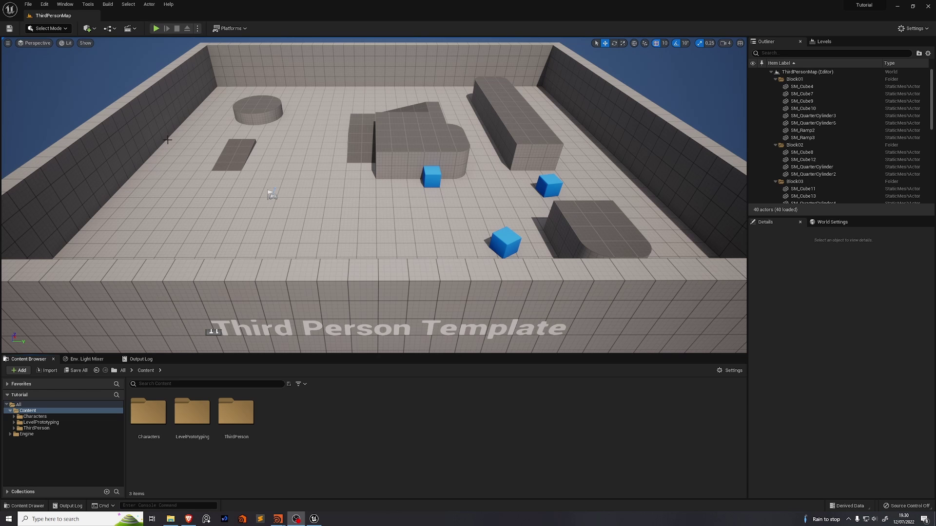
# Step: Check the project settings for "lumen", "ray tracing" and "height fog" to examine the related rendering options
pyautogui.click(44, 7)
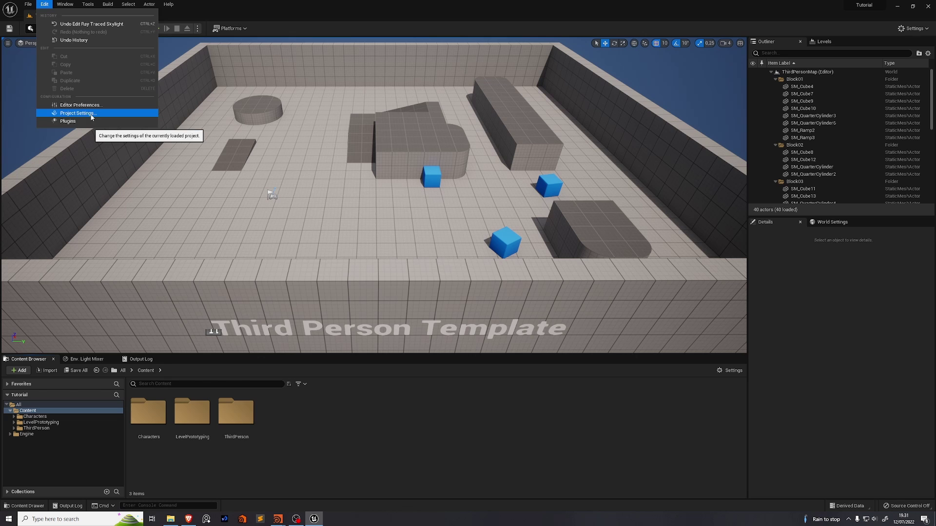
pyautogui.click(85, 115)
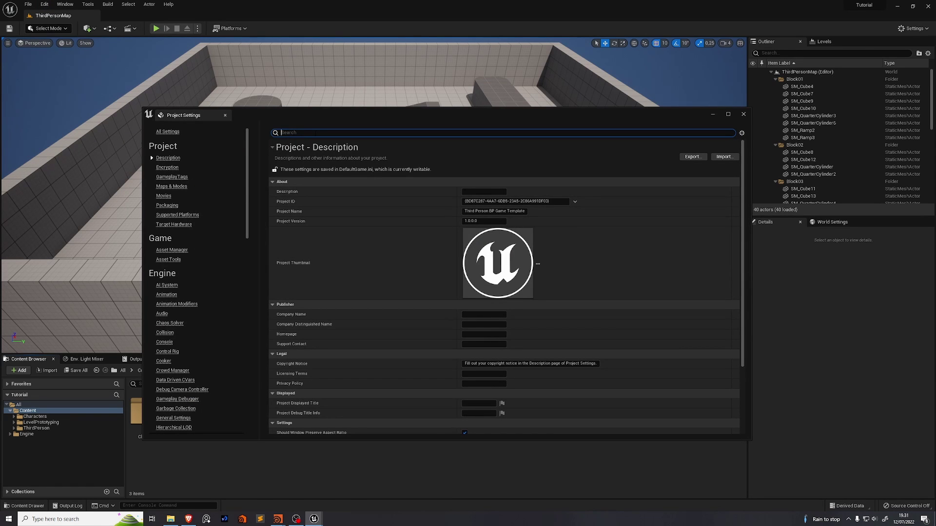
pyautogui.write('lumen')
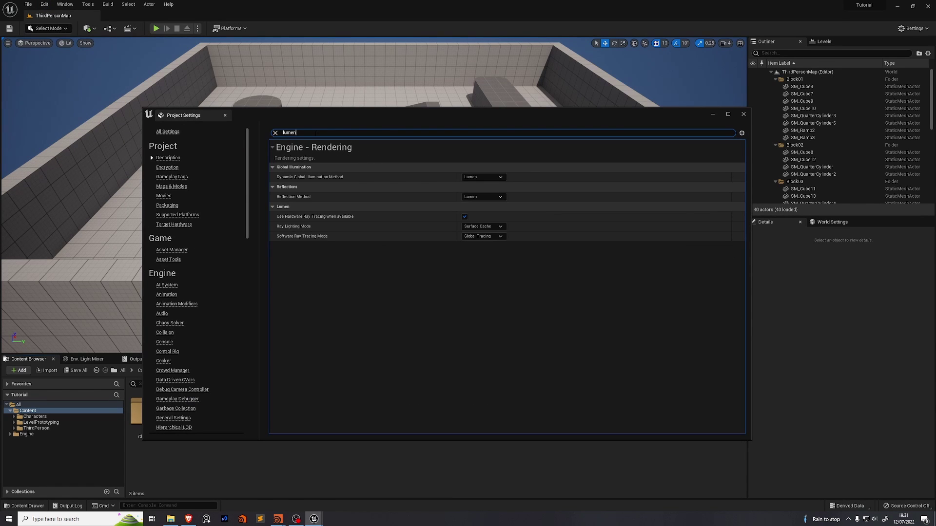
pyautogui.moveTo(293, 217)
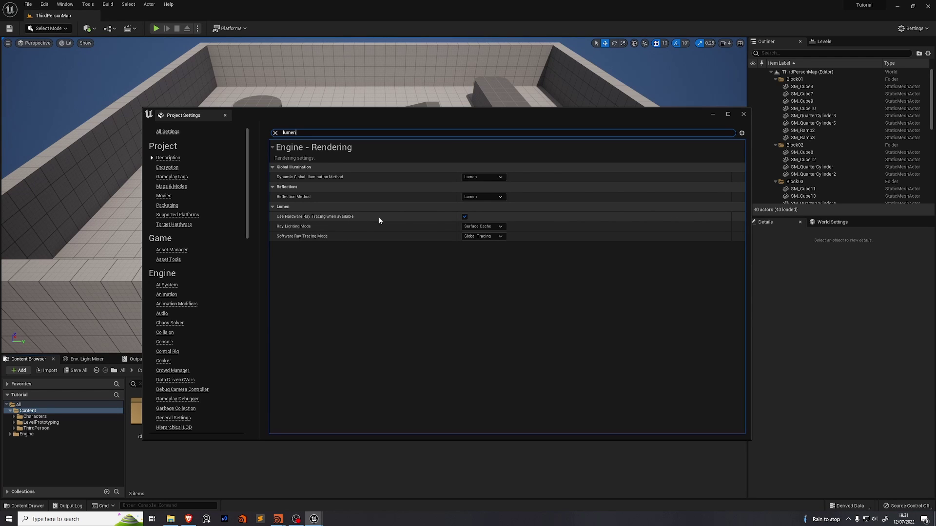
pyautogui.hotkey('ctrl', 'a')
pyautogui.write('ray tracing')
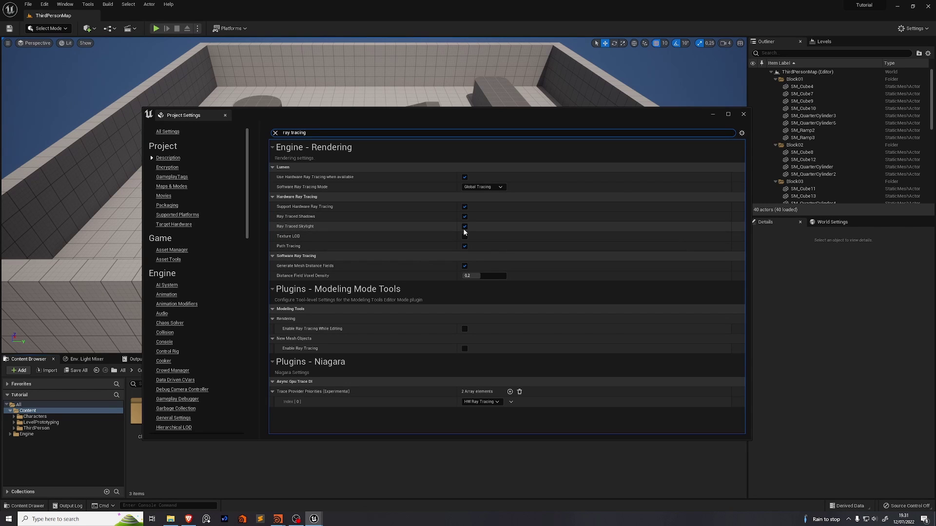
pyautogui.hotkey('ctrl', 'a')
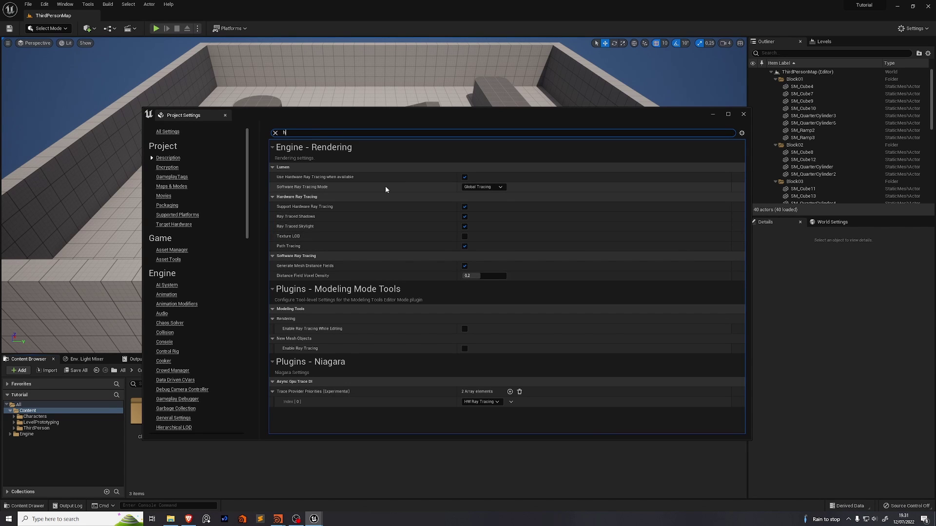
pyautogui.write('height fog')
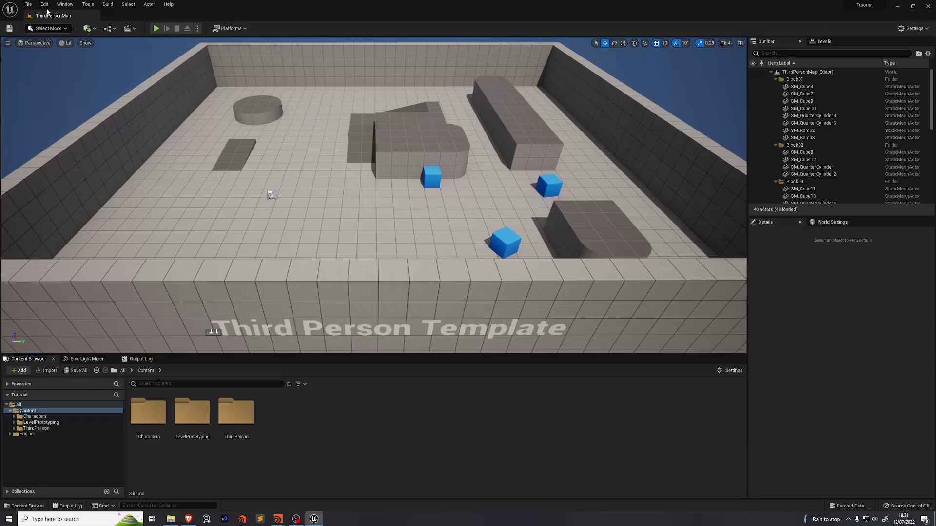
# Step: Search the editor plugins for "movie render" and enable the first matching plugin
pyautogui.click(47, 6)
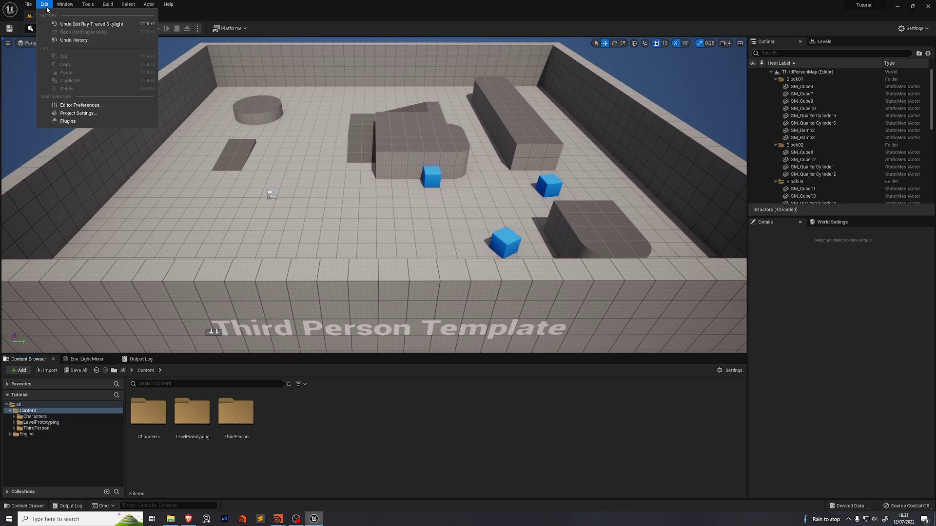
pyautogui.click(68, 121)
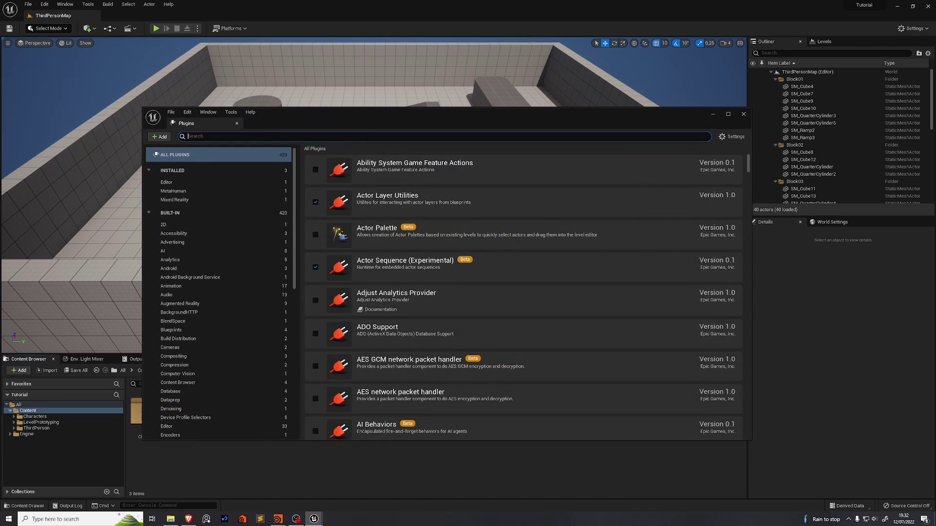
pyautogui.write('movie render')
pyautogui.click(315, 169)
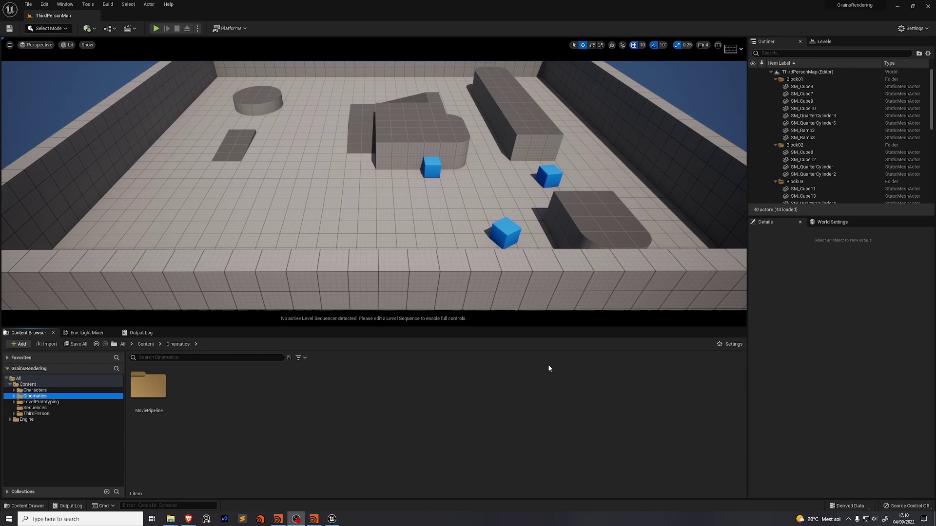
# Step: Create a new folder named Simulations directly in the project's Content folder
pyautogui.click(145, 344)
pyautogui.click(18, 344)
pyautogui.click(49, 145)
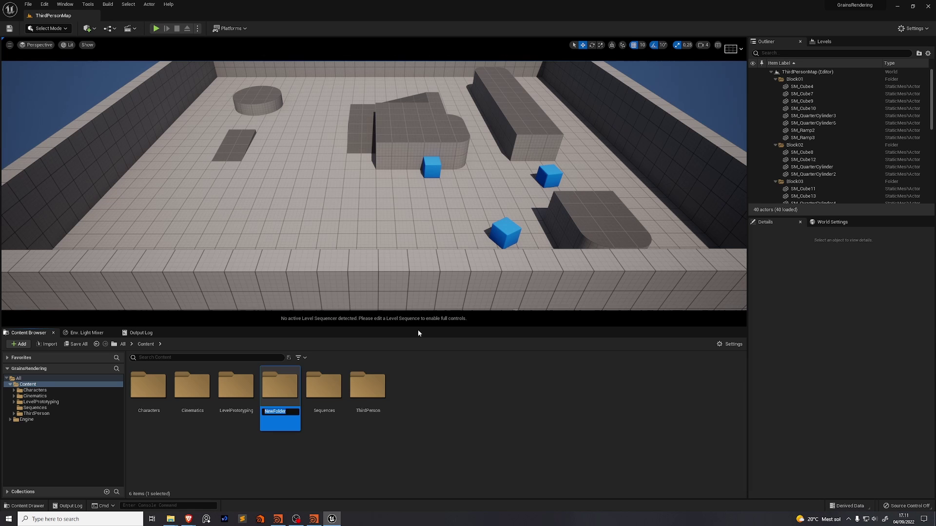
pyautogui.write('Simulations')
pyautogui.press('Return')
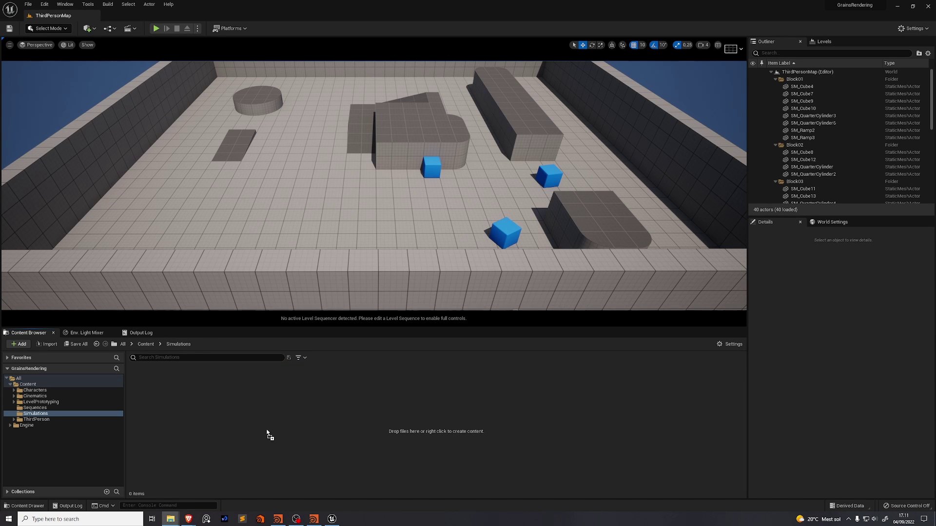
# Step: Import the Grains.hbjson point cache into the Simulations folder, save all assets and inspect the imported asset's information
pyautogui.moveTo(267, 434); pyautogui.dragTo(262, 429)
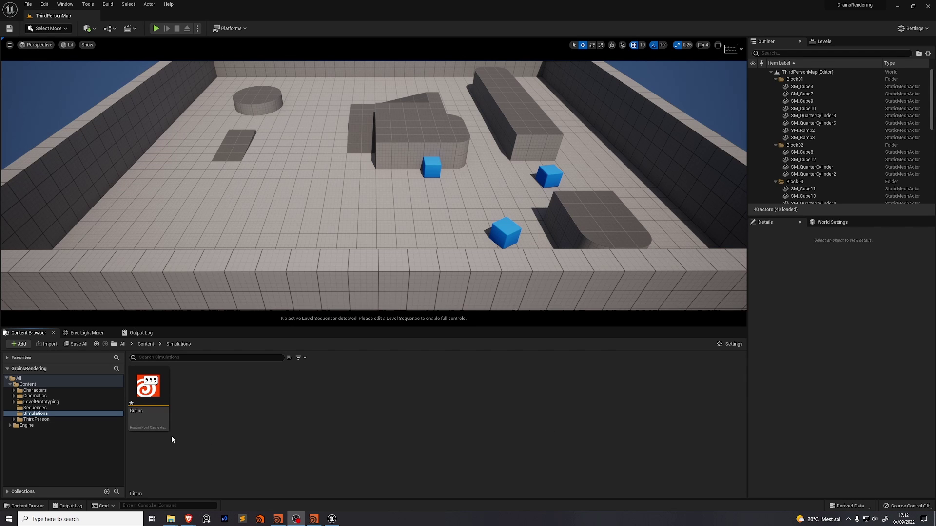
pyautogui.click(77, 344)
pyautogui.moveTo(153, 390)
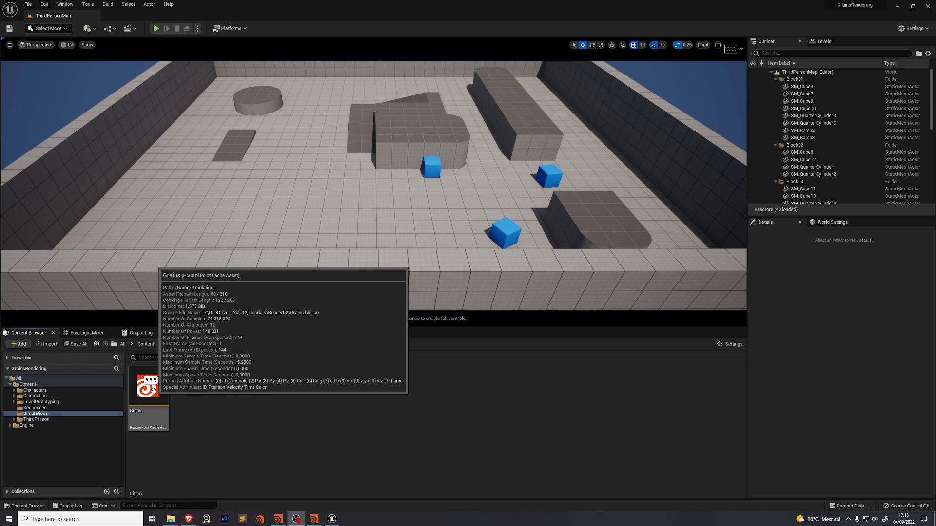
# Step: Start a Niagara System from selected emitters in the Simulations folder and list parent emitters with Plugins included and Library Only off
pyautogui.rightClick(229, 384)
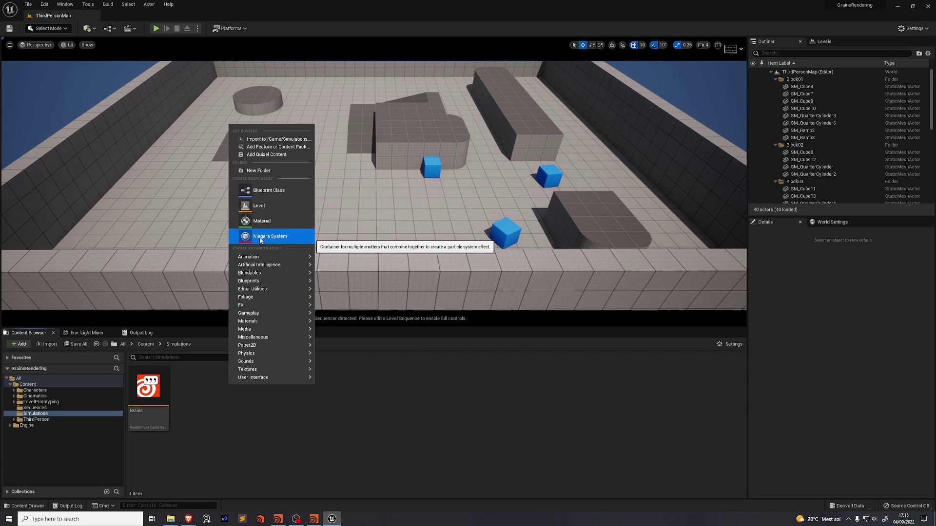
pyautogui.click(261, 238)
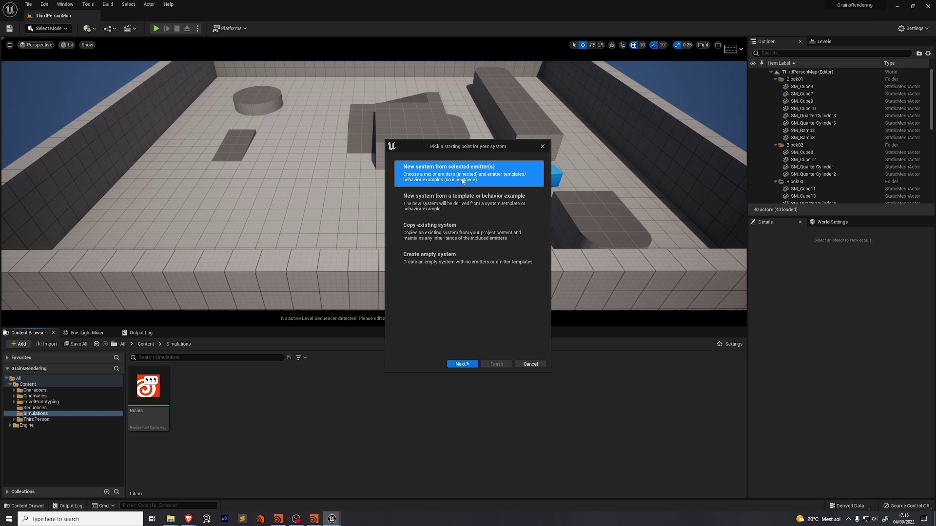
pyautogui.click(462, 364)
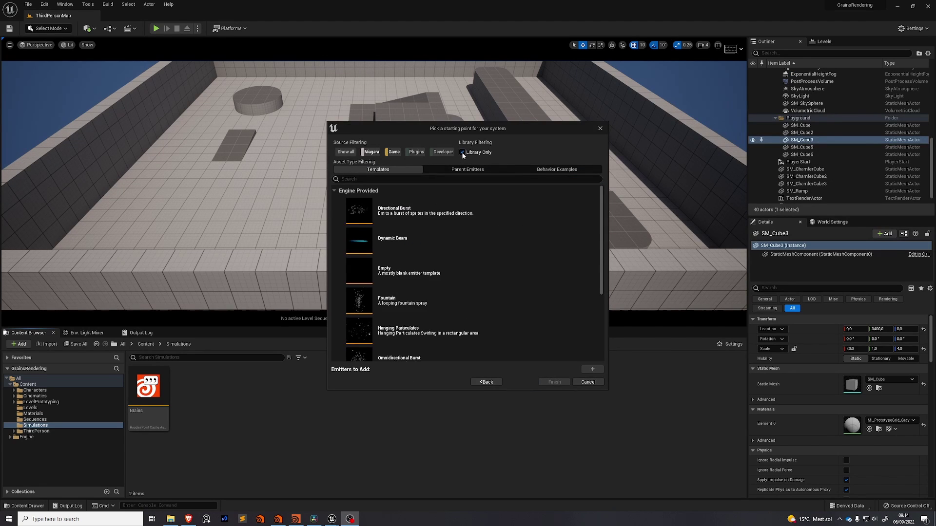
pyautogui.click(461, 152)
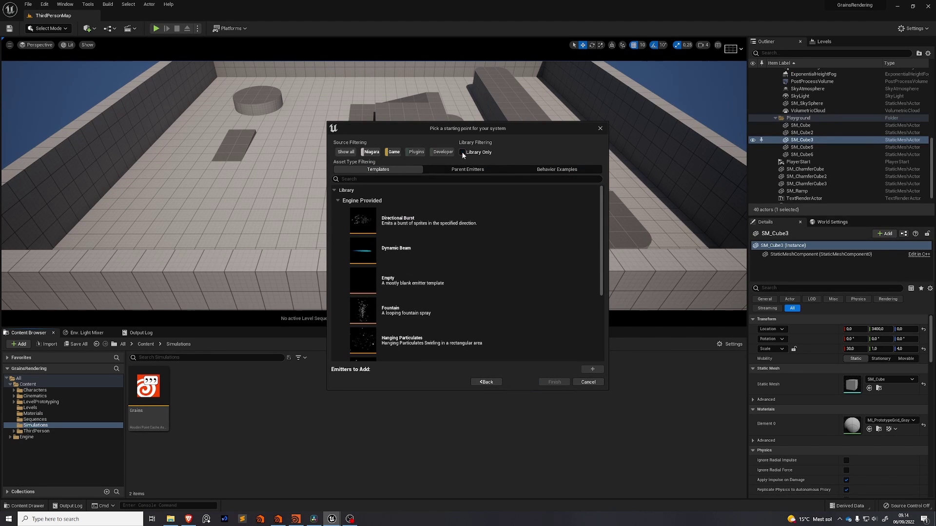
pyautogui.click(416, 151)
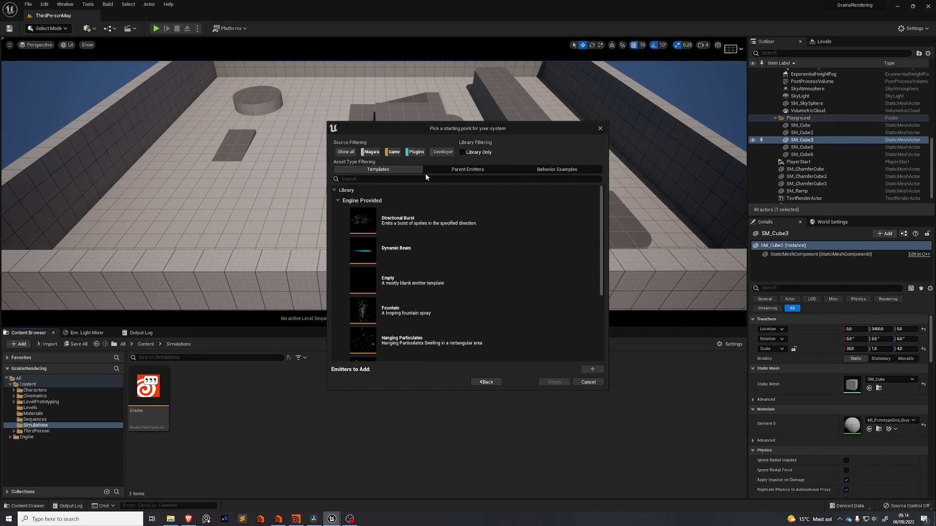
pyautogui.click(477, 171)
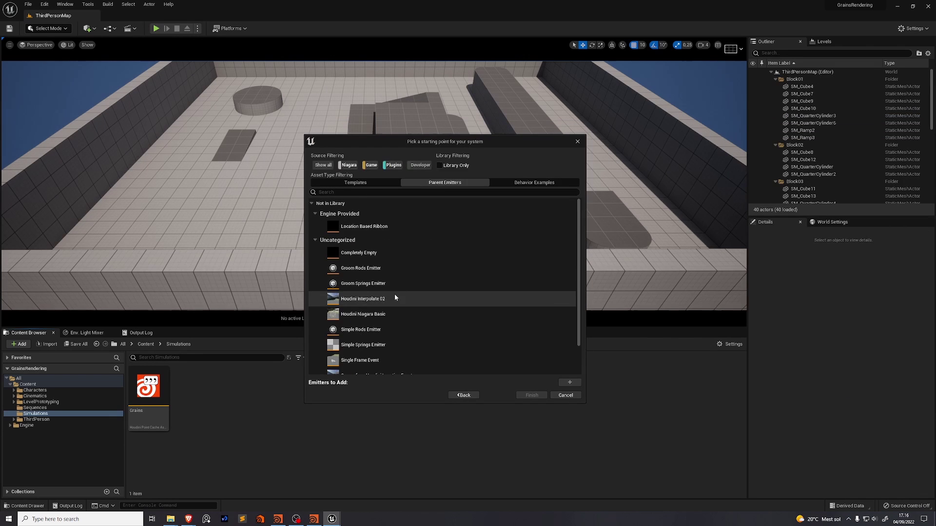
pyautogui.scroll(-1, 395, 297)
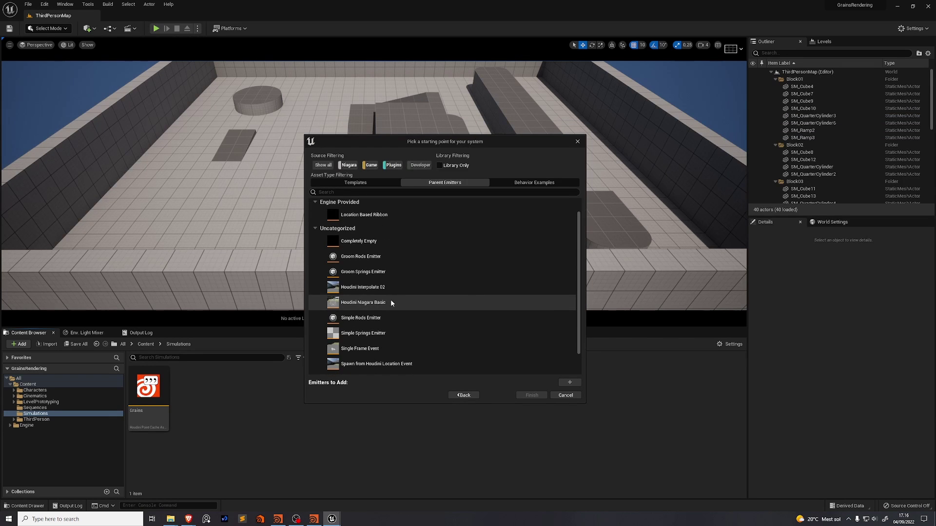
# Step: Add the Houdini Niagara Basic parent emitter, finish creating the Niagara System and name it NS_Grains
pyautogui.click(363, 304)
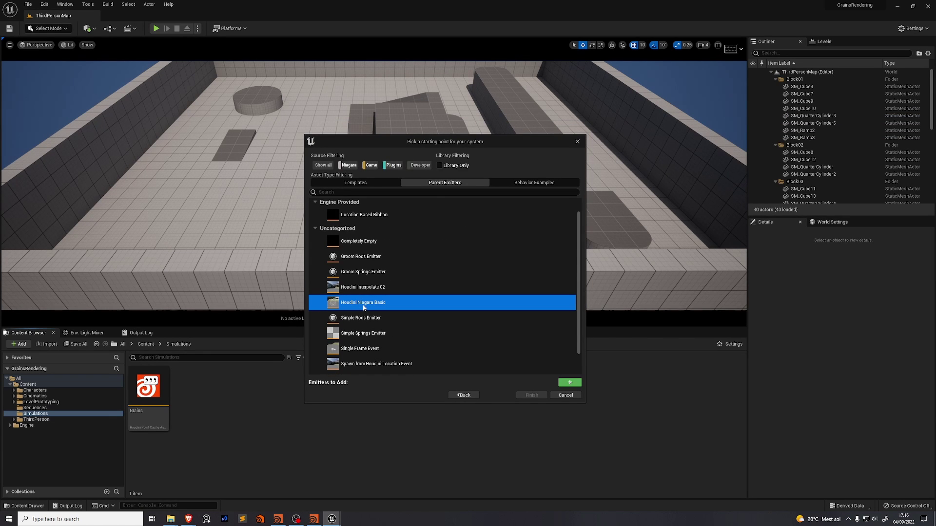
pyautogui.click(578, 383)
pyautogui.click(532, 395)
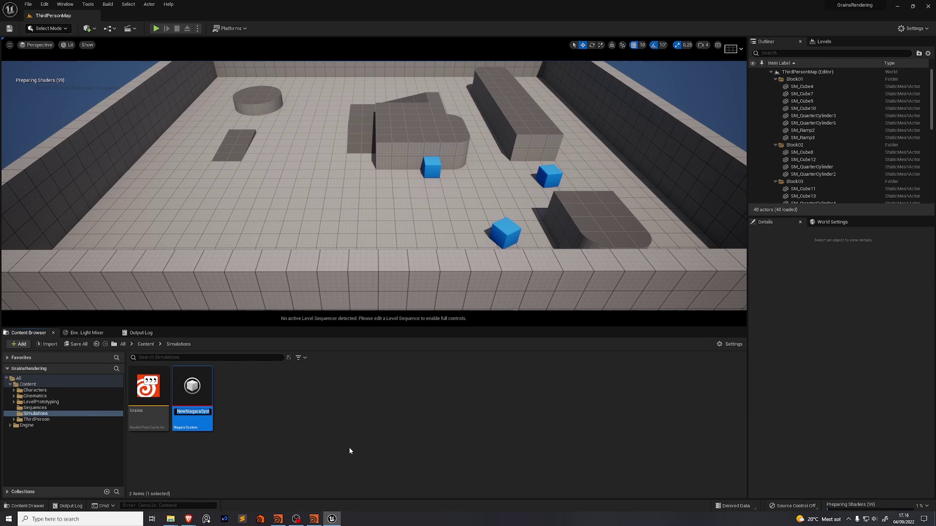
pyautogui.write('NS')
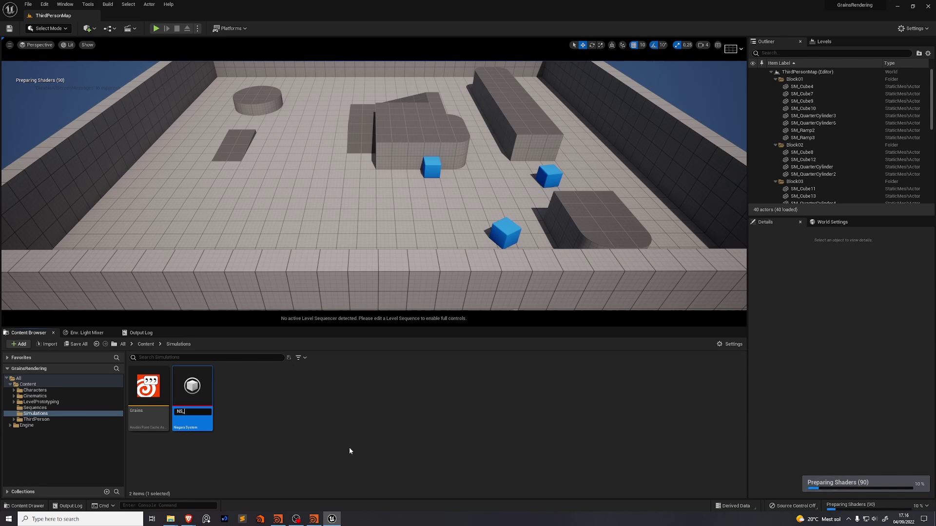
pyautogui.write('_')
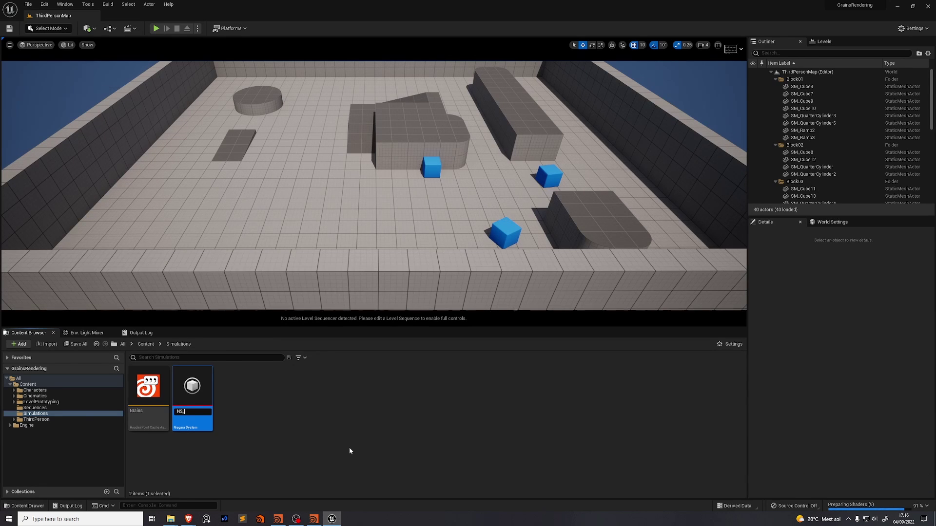
pyautogui.write('Grains')
pyautogui.press('Return')
# Step: Open NS_Grains and set the Houdini Point Cache Asset to Grains in the HoudiniNiagaraBasic emitter's spawn and sample modules
pyautogui.doubleClick(193, 388)
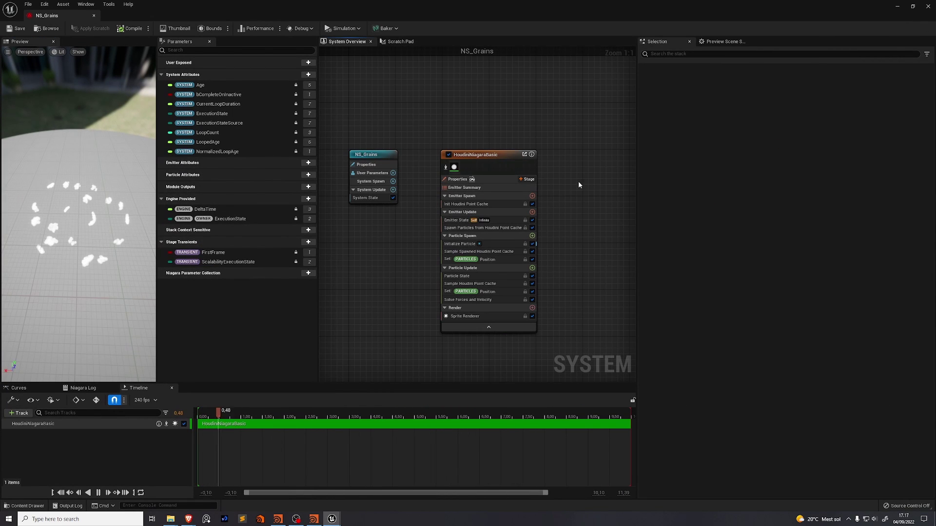
pyautogui.moveTo(590, 347); pyautogui.dragTo(577, 340, button='right')
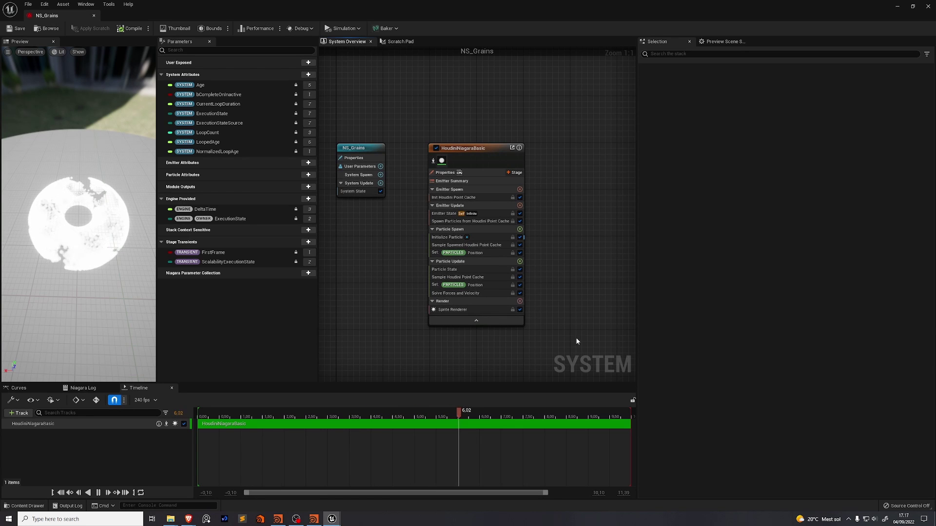
pyautogui.moveTo(426, 111)
pyautogui.mouseDown(button='right')
pyautogui.moveTo(409, 105)
pyautogui.moveTo(428, 103)
pyautogui.mouseUp(button='right')
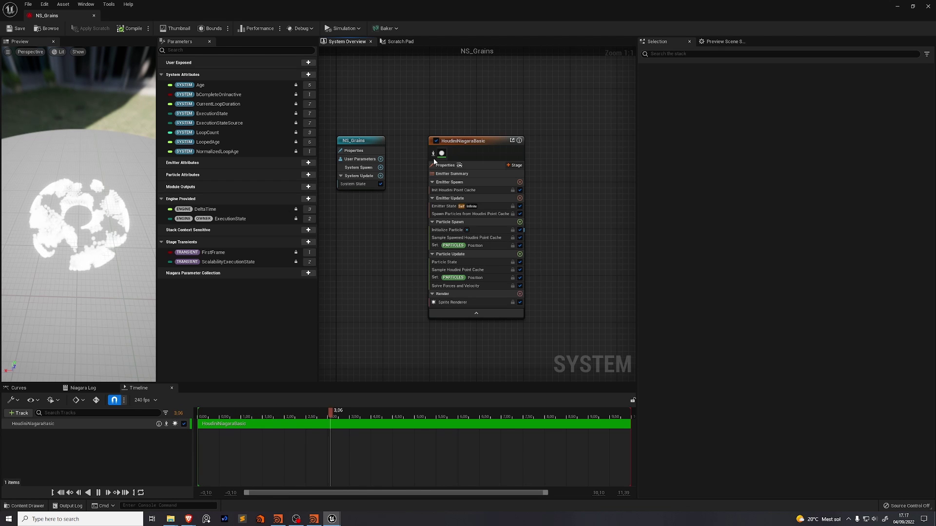
pyautogui.click(476, 141)
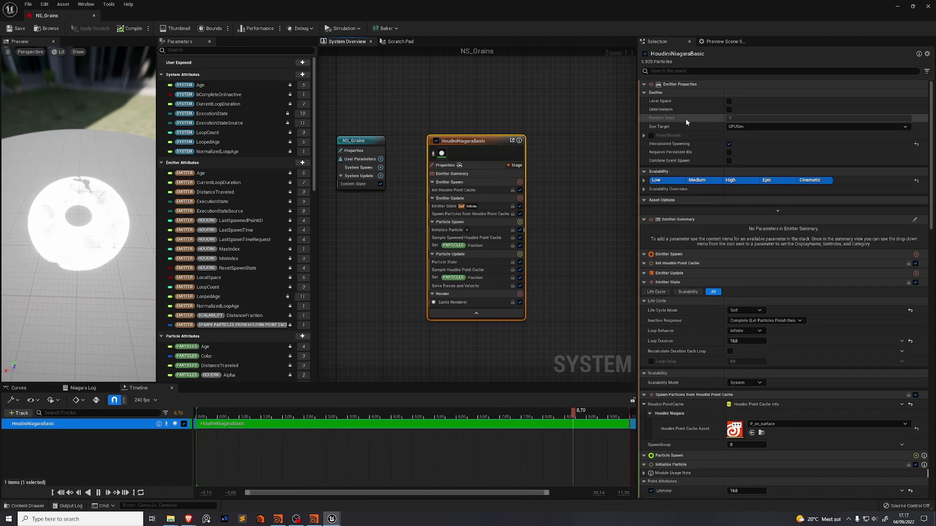
pyautogui.scroll(-2, 715, 118)
pyautogui.scroll(-1, 714, 121)
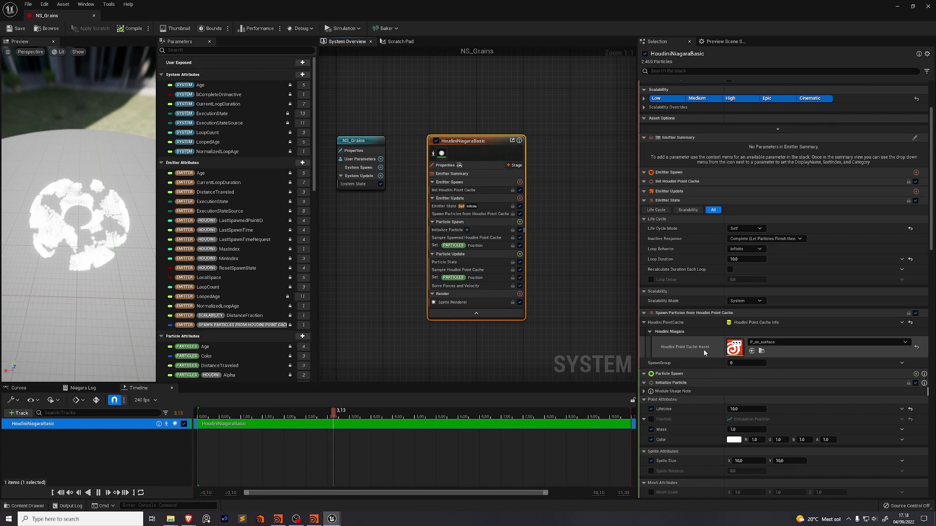
pyautogui.click(784, 344)
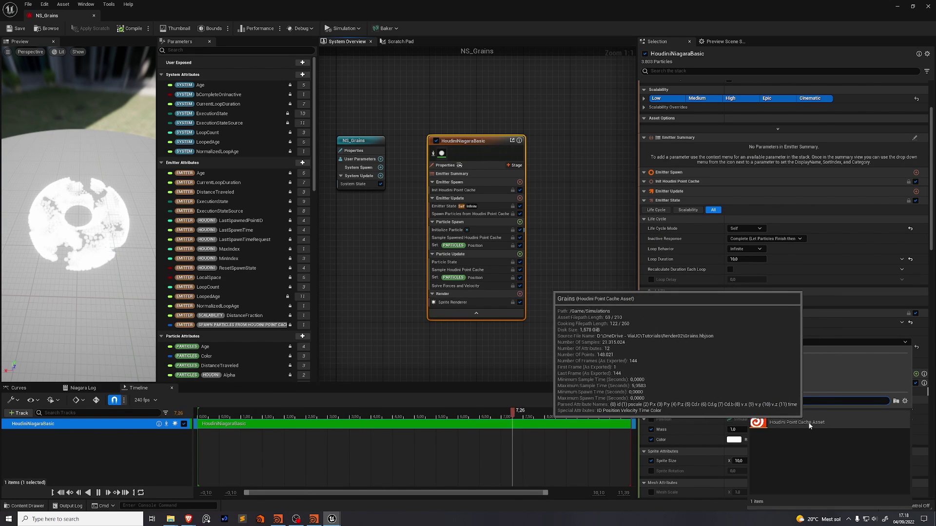
pyautogui.click(785, 420)
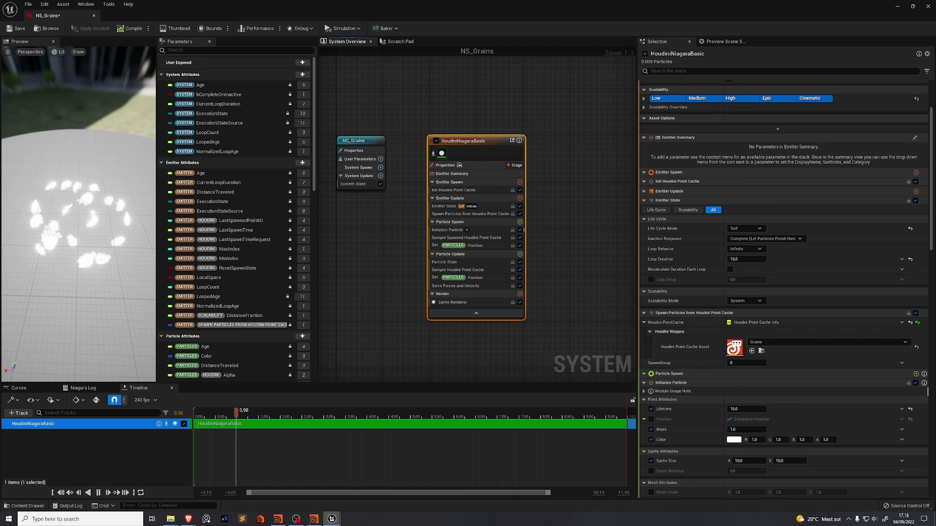
pyautogui.click(780, 299)
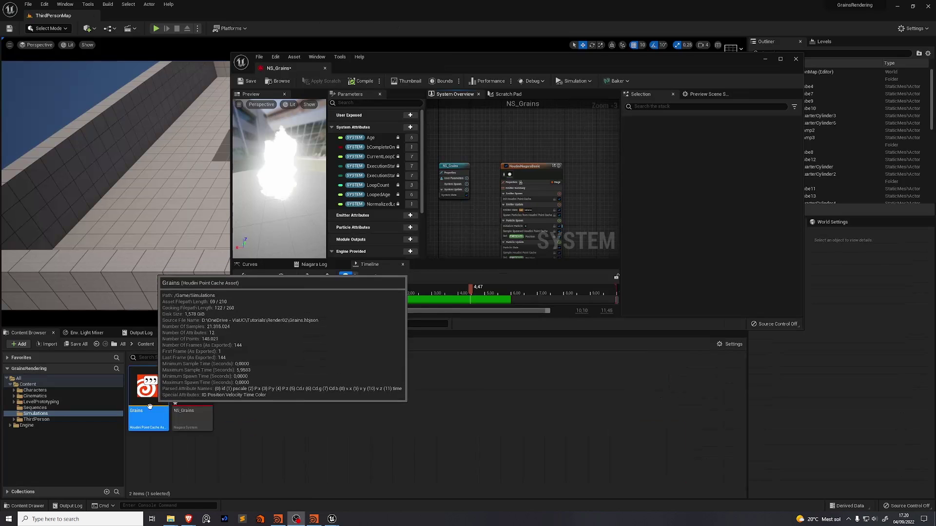
# Step: After checking the Grains point cache asset, set the emitter's Loop Duration to 6.0 and scrub the simulation timeline to about 5.76
pyautogui.doubleClick(149, 405)
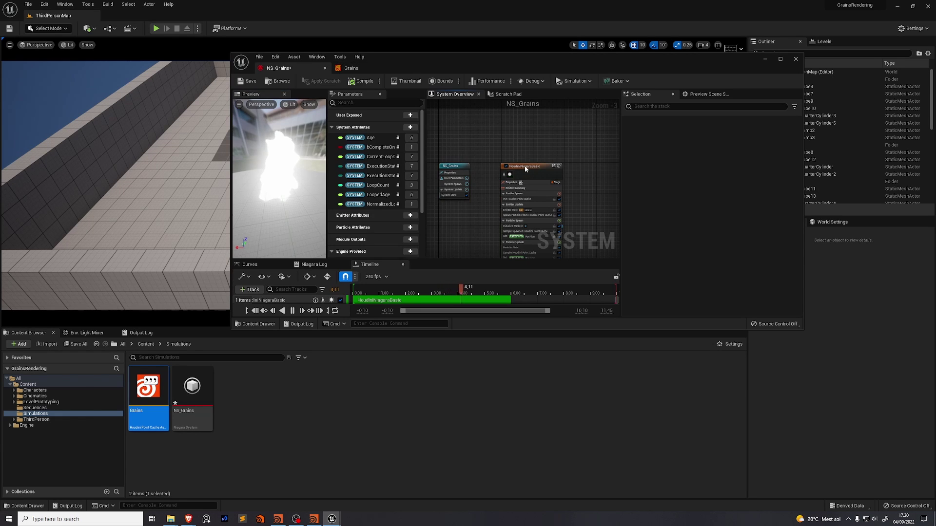
pyautogui.click(525, 168)
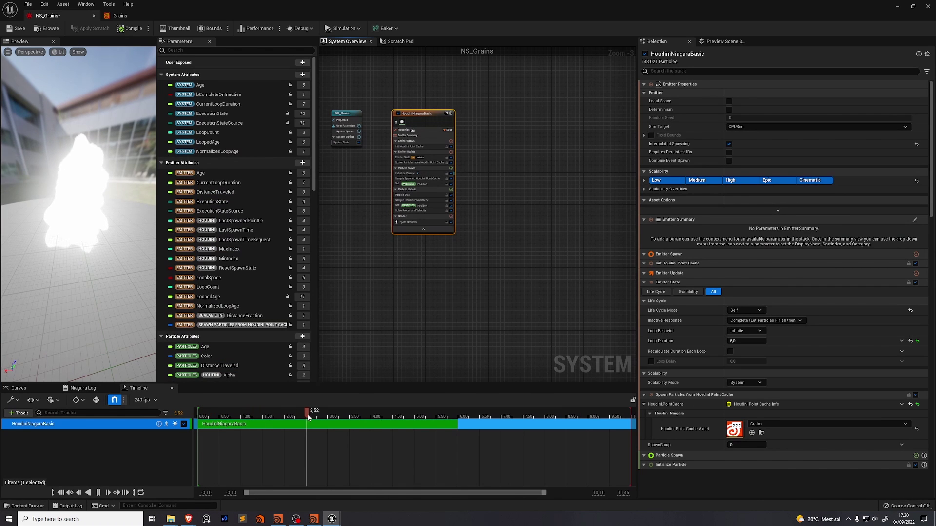
pyautogui.moveTo(307, 418); pyautogui.dragTo(349, 418)
pyautogui.moveTo(417, 424); pyautogui.dragTo(448, 424)
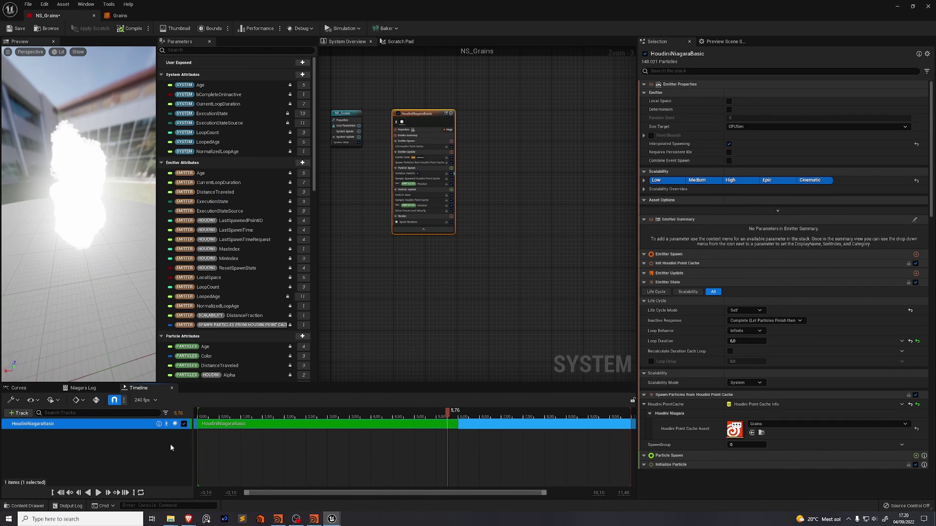
# Step: Add a Scale Mesh Size module to the Particle Update stage of the HoudiniNiagaraBasic emitter
pyautogui.click(108, 492)
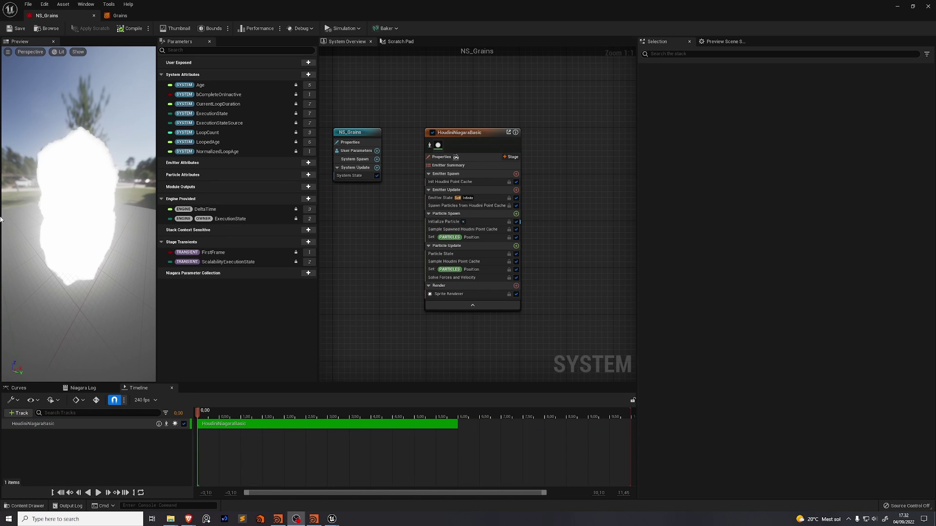
pyautogui.moveTo(54, 182); pyautogui.dragTo(112, 184)
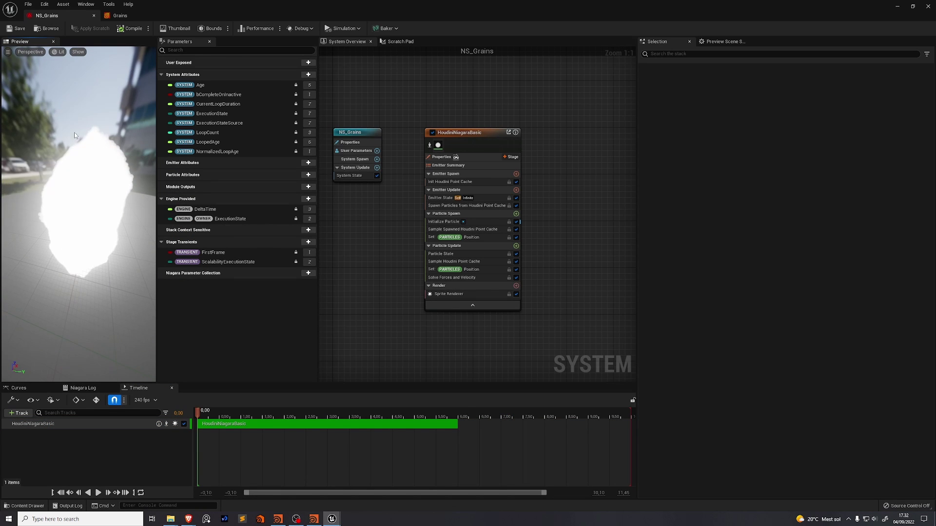
pyautogui.scroll(4, 99, 141)
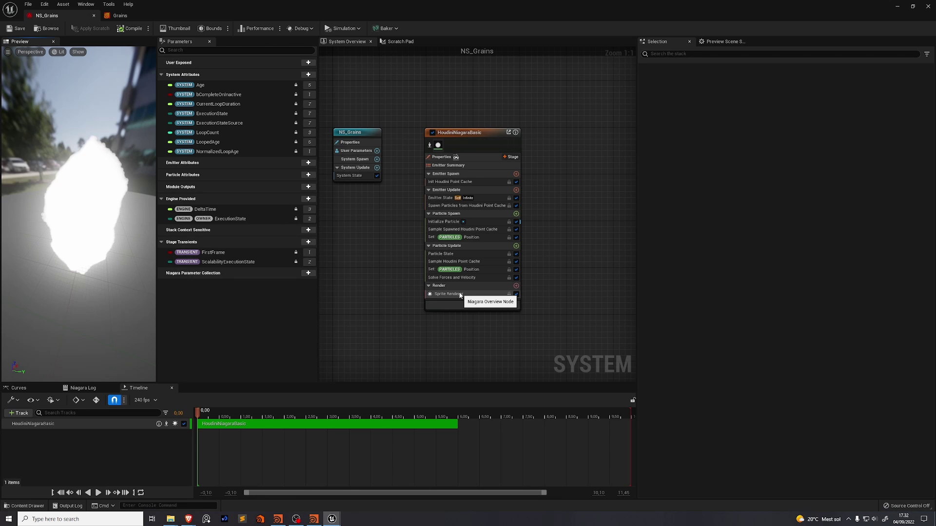
pyautogui.click(471, 294)
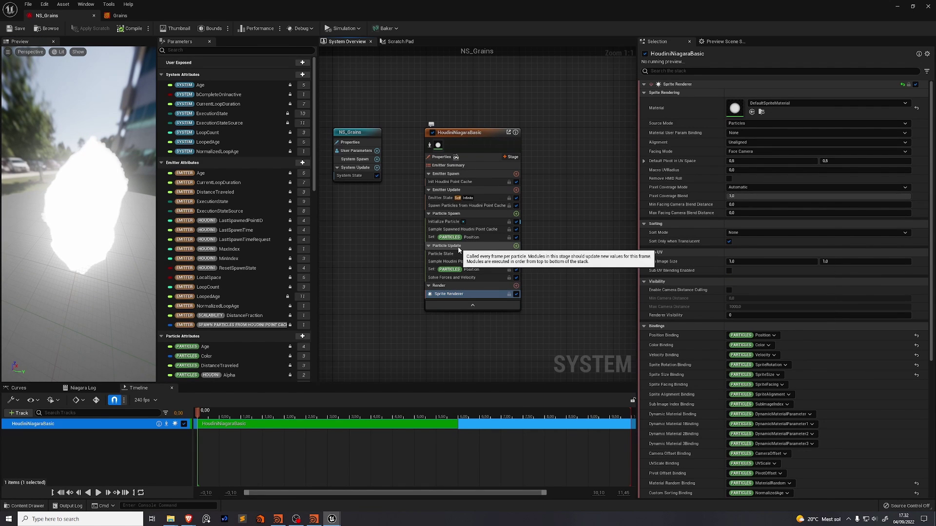
pyautogui.click(516, 246)
pyautogui.write('s')
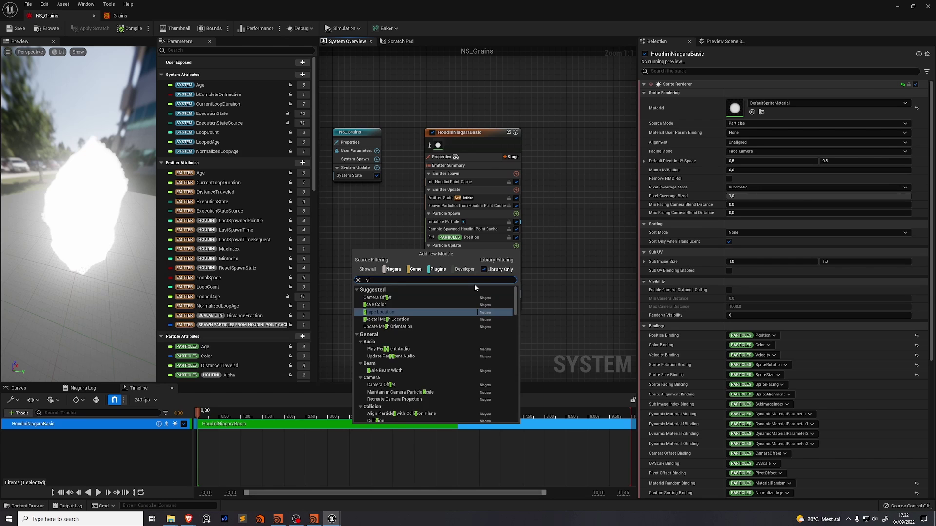
pyautogui.write('cale mesh size')
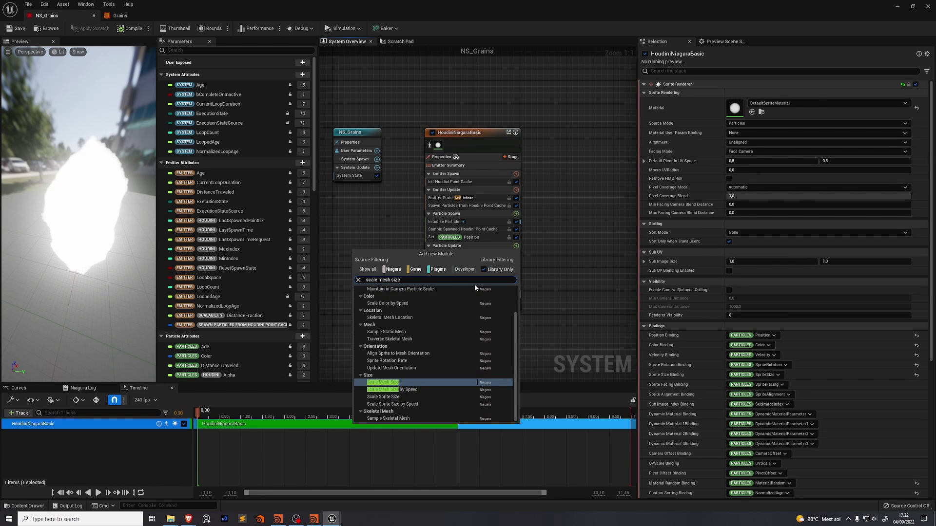
pyautogui.press('Return')
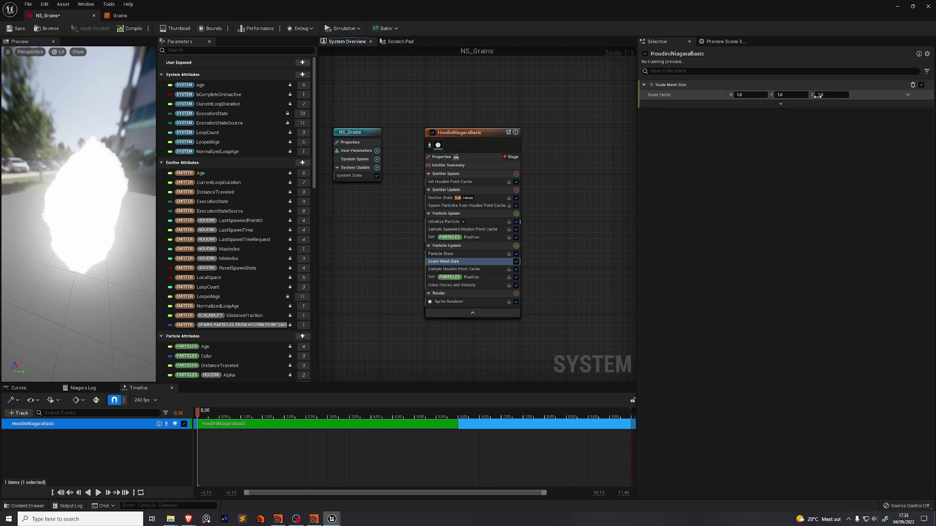
# Step: Set the Scale Mesh Size factor to Multiply Vector by Float, with its Float linked to the PARTICLES HOUDINI Pscale attribute
pyautogui.click(908, 94)
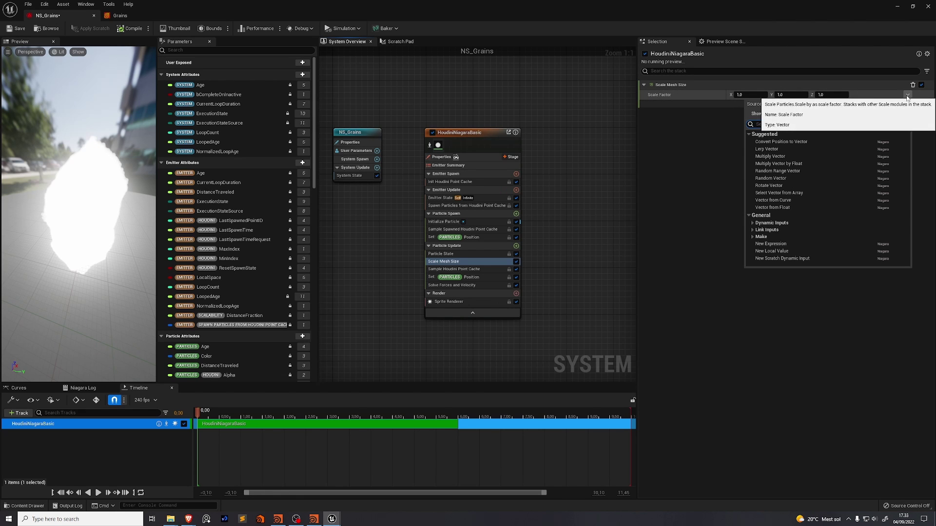
pyautogui.click(779, 164)
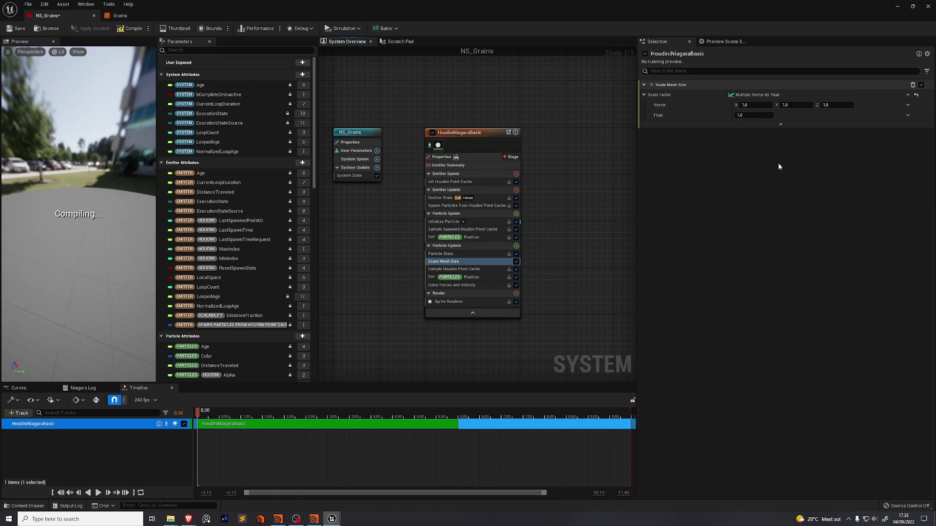
pyautogui.click(907, 115)
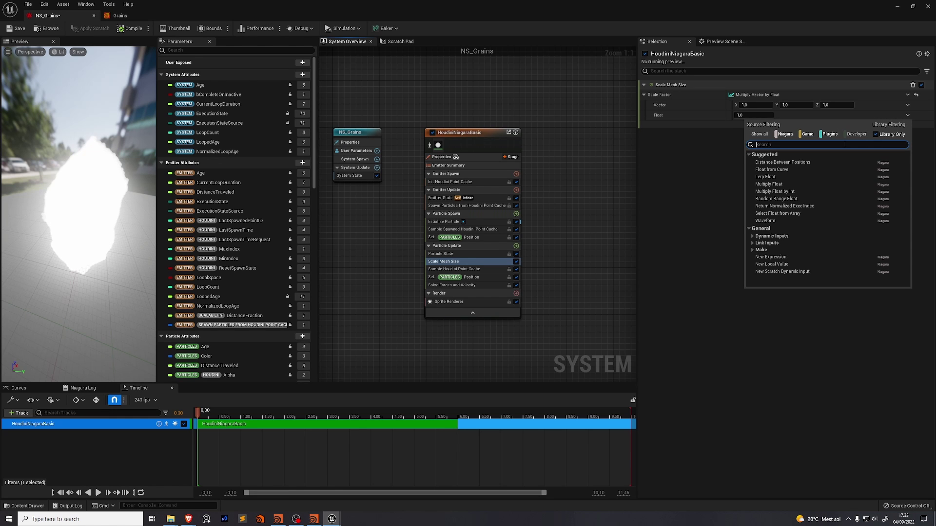
pyautogui.write('pscale')
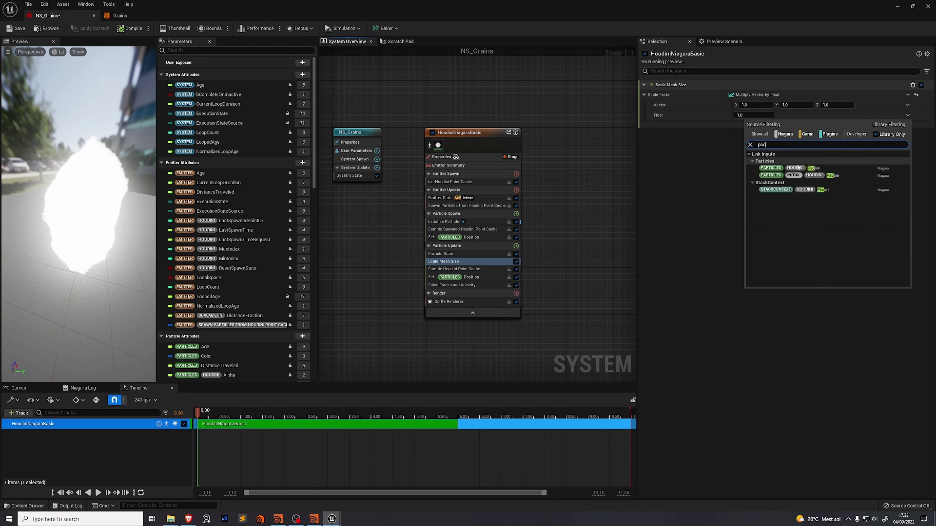
pyautogui.click(838, 169)
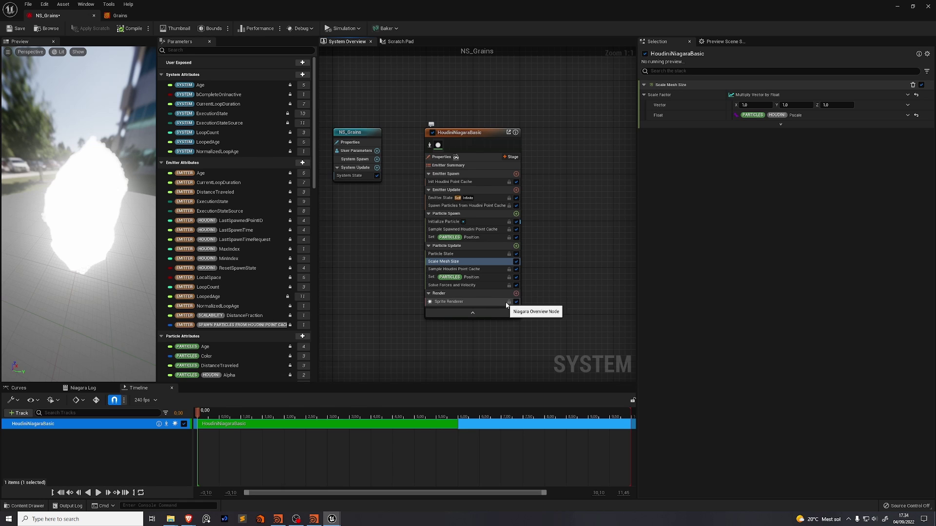
# Step: Disable the emitter's Sprite Renderer and add a Mesh Renderer to the Render stage
pyautogui.click(449, 301)
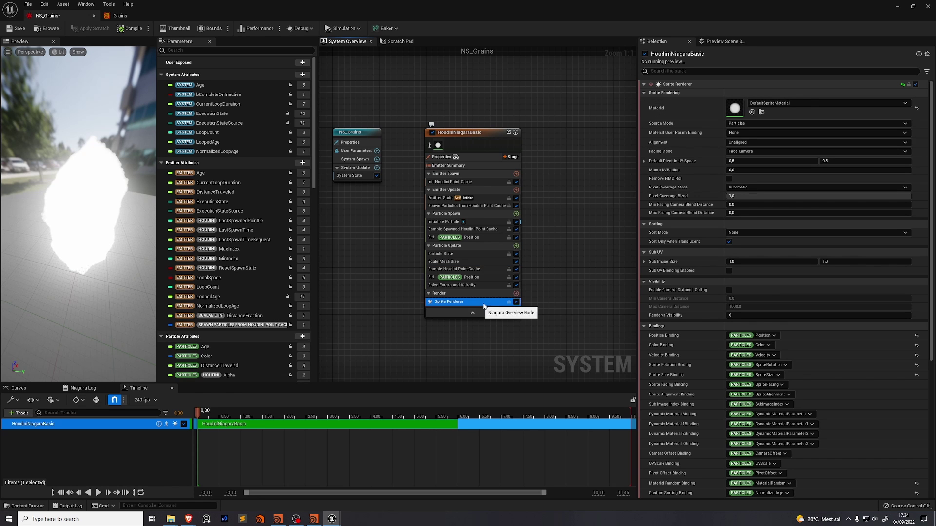
pyautogui.click(516, 302)
pyautogui.click(516, 292)
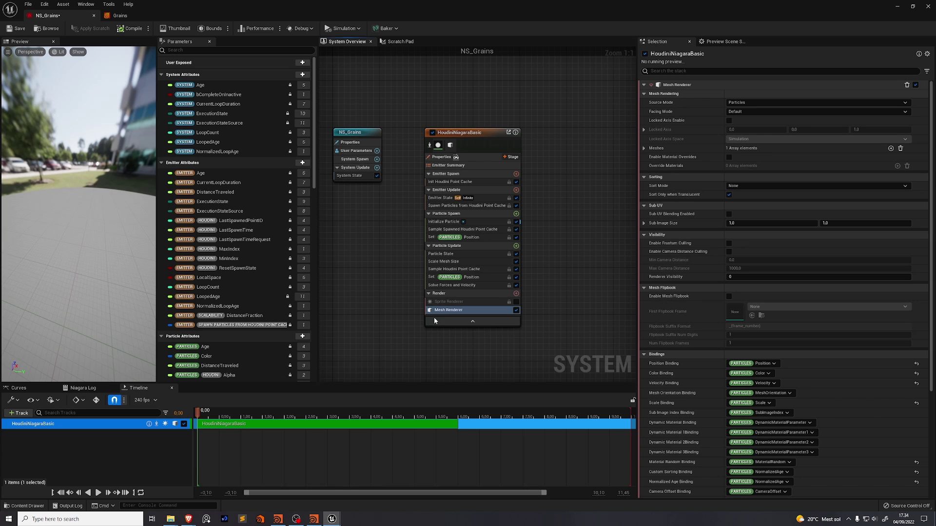
pyautogui.click(374, 337)
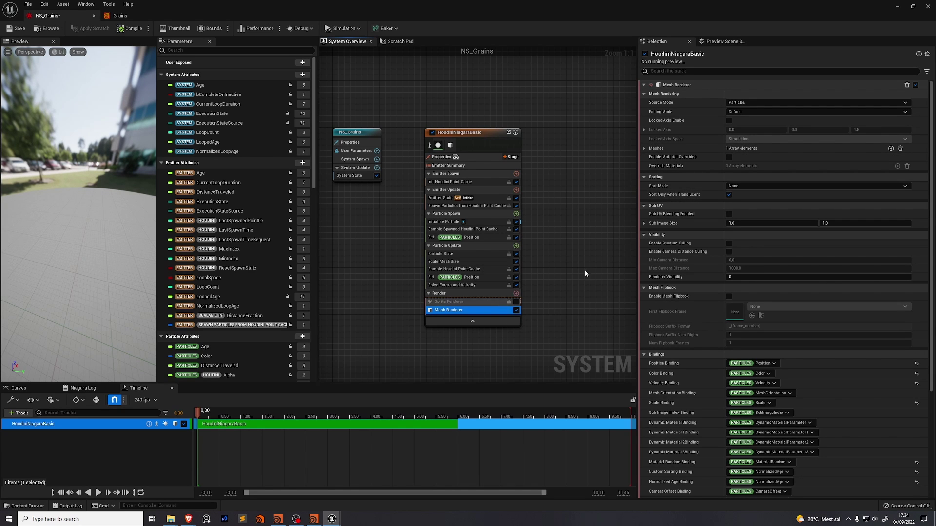
# Step: Assign the Sphere static mesh to the first element of the Mesh Renderer's Meshes array
pyautogui.click(643, 148)
pyautogui.click(756, 160)
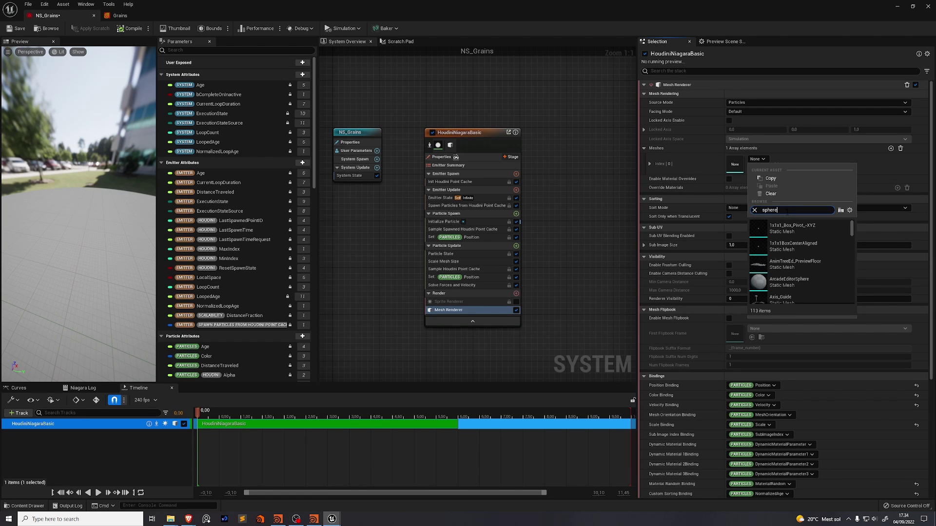
pyautogui.scroll(-9, 796, 244)
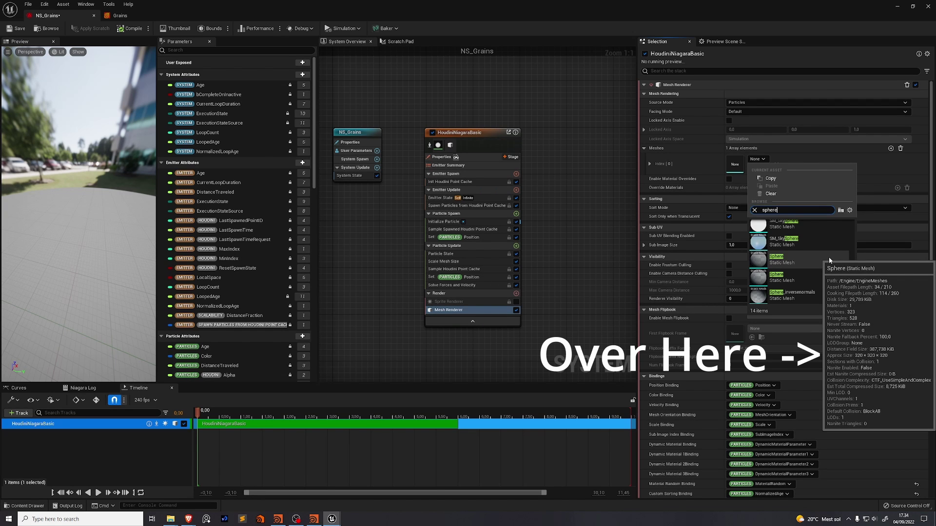
pyautogui.click(776, 279)
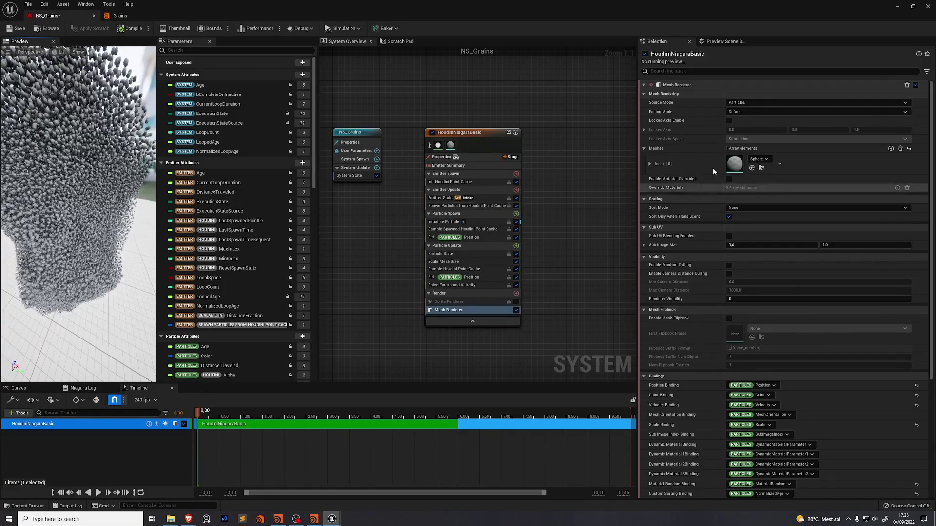
# Step: Set the Scale Mesh Size vector to 2.0 on X, Y and Z, and save the Niagara system after playing the simulation
pyautogui.click(461, 262)
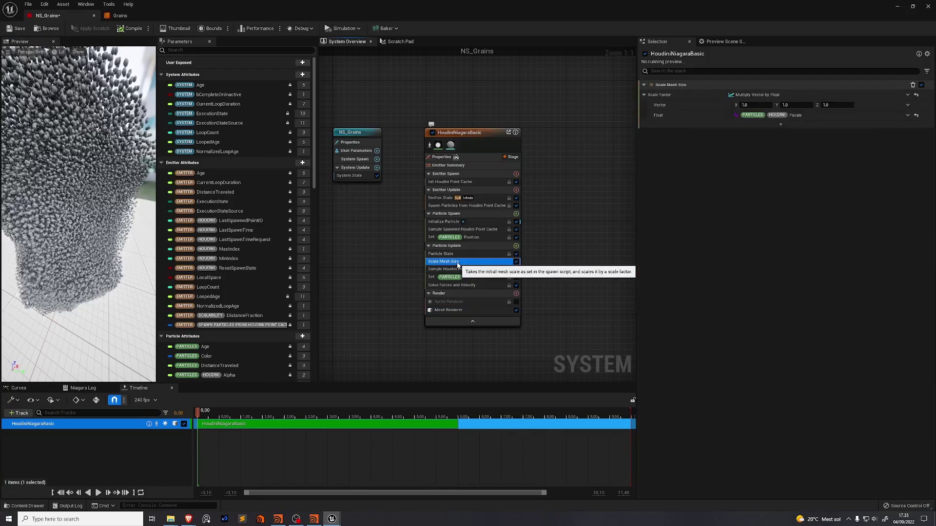
pyautogui.click(758, 104)
pyautogui.write('2')
pyautogui.press('Tab')
pyautogui.write('2')
pyautogui.press('Tab')
pyautogui.write('2')
pyautogui.press('Tab')
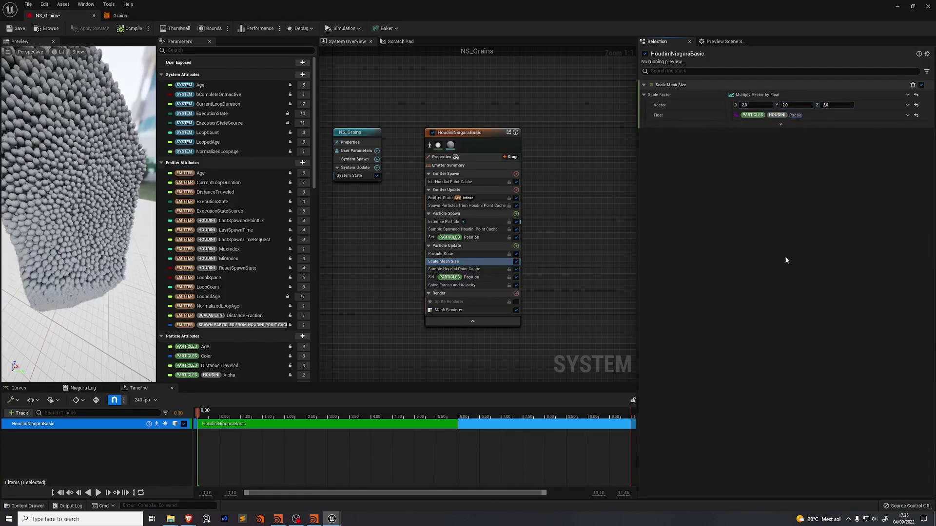
pyautogui.click(98, 491)
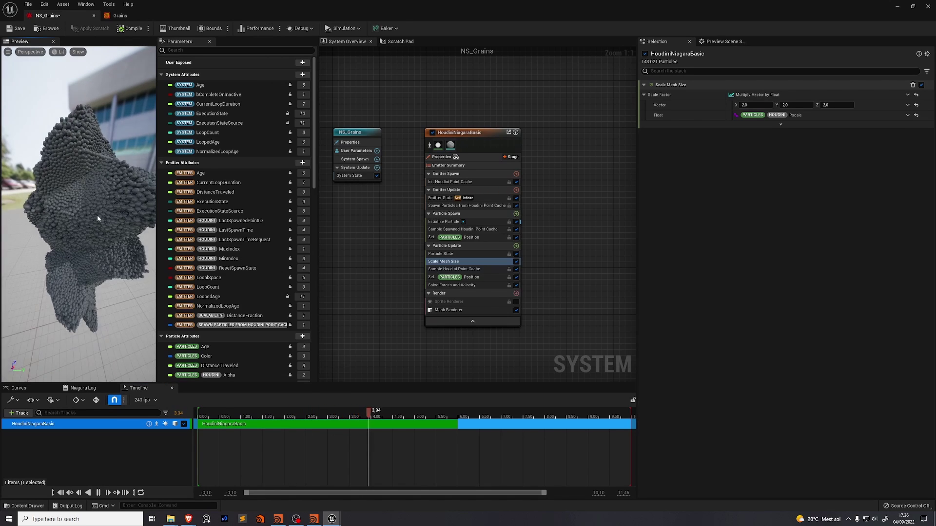
pyautogui.click(16, 29)
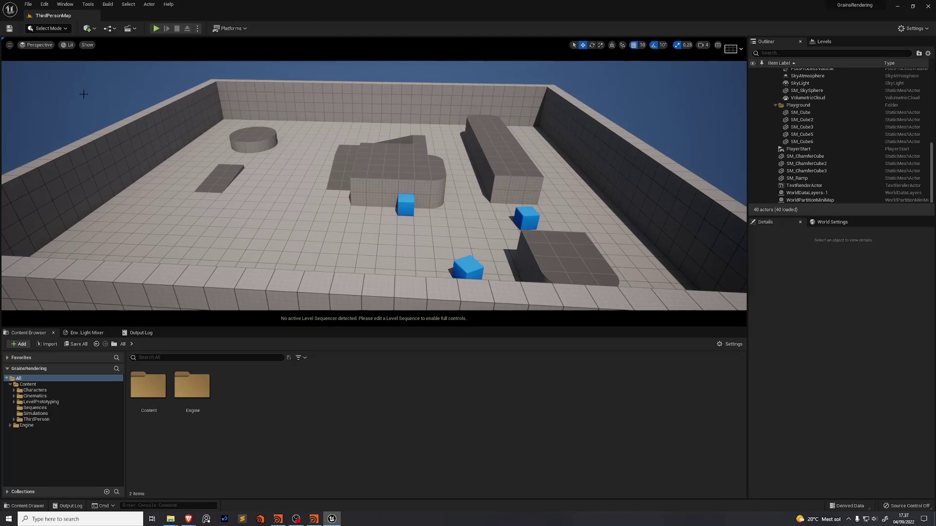
# Step: Create a new level from the Empty Level template and place the NS_Grains system from the Simulations folder in it
pyautogui.click(28, 4)
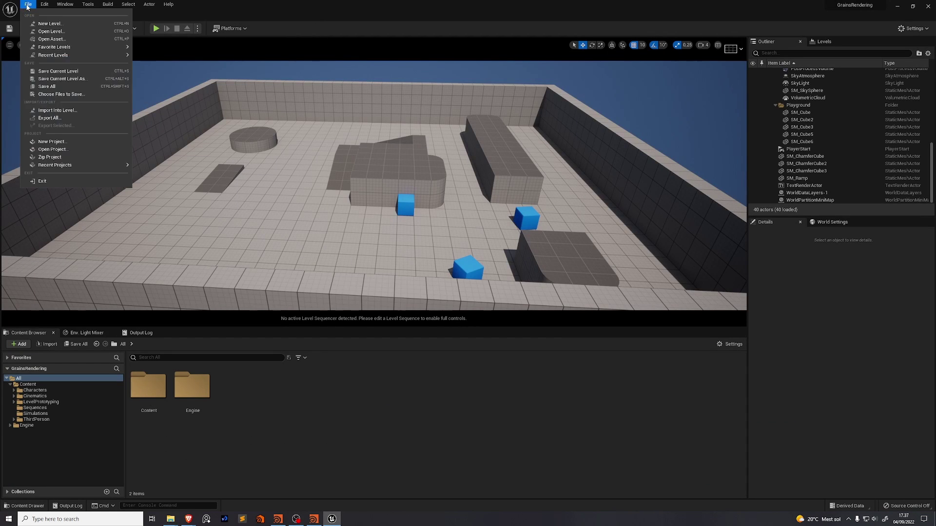
pyautogui.click(49, 24)
pyautogui.click(518, 217)
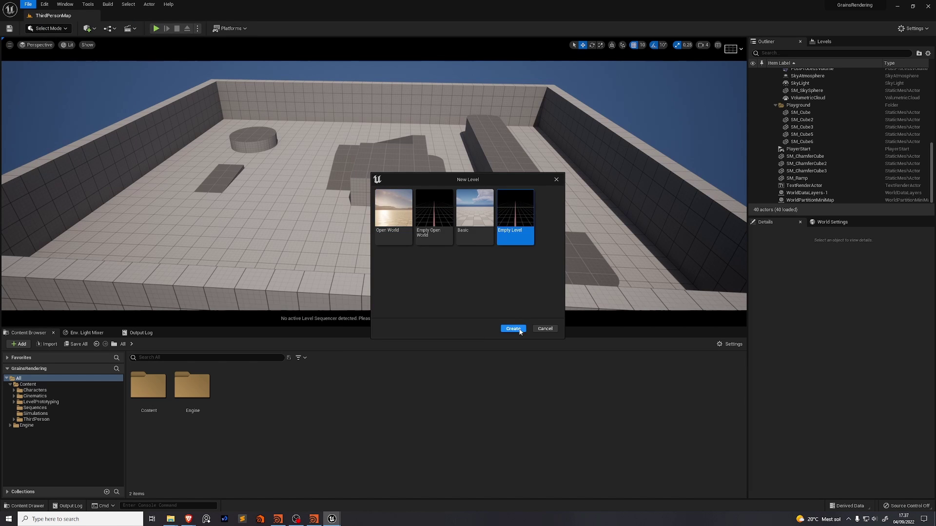
pyautogui.click(512, 329)
pyautogui.moveTo(192, 388)
pyautogui.mouseDown()
pyautogui.moveTo(232, 376)
pyautogui.moveTo(364, 255)
pyautogui.mouseUp()
pyautogui.moveTo(448, 181); pyautogui.dragTo(447, 180, button='right')
# Step: Save the level as L_Grains in a new Levels folder under Content
pyautogui.hotkey('ctrl', 's')
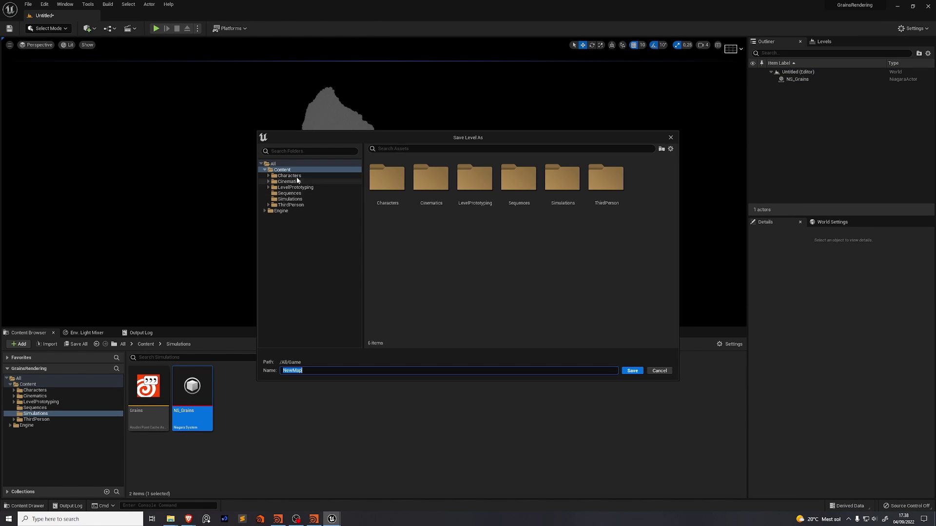
pyautogui.rightClick(296, 258)
pyautogui.click(319, 270)
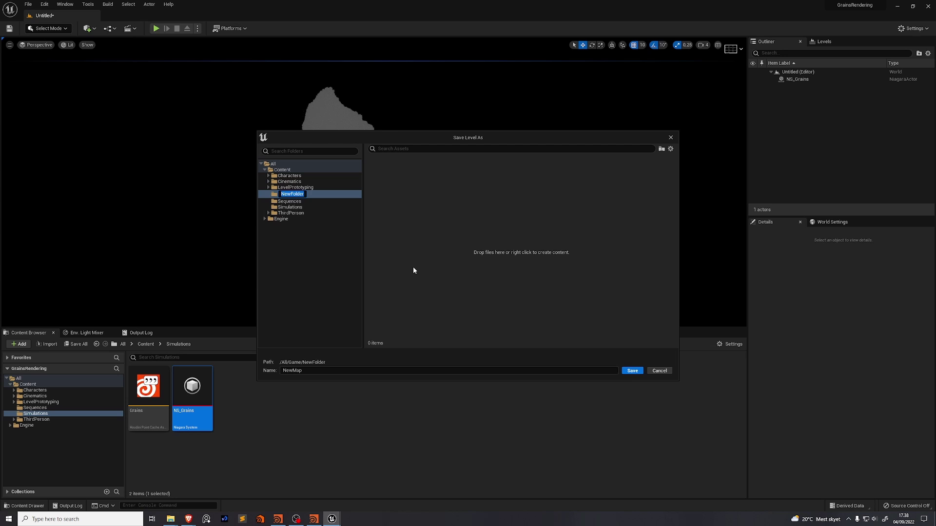
pyautogui.write('Levels')
pyautogui.press('Return')
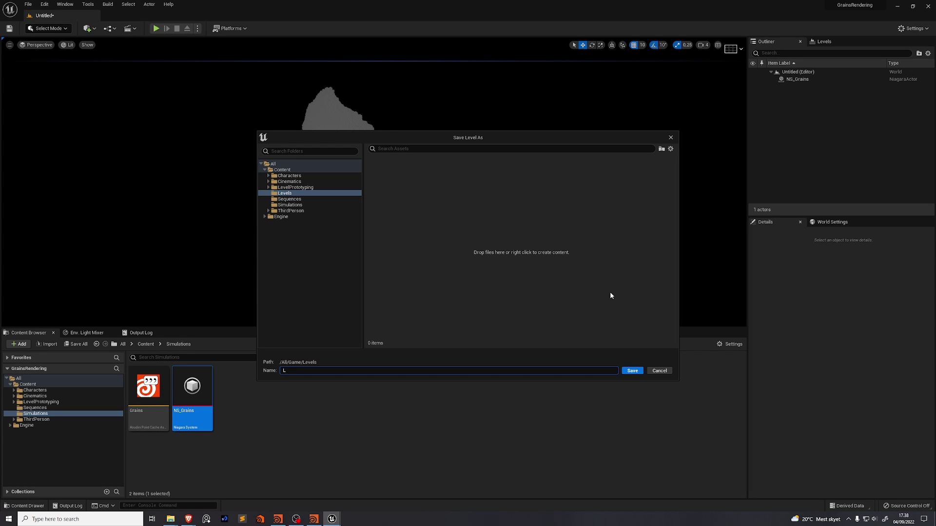
pyautogui.write('L_Grains')
pyautogui.press('Return')
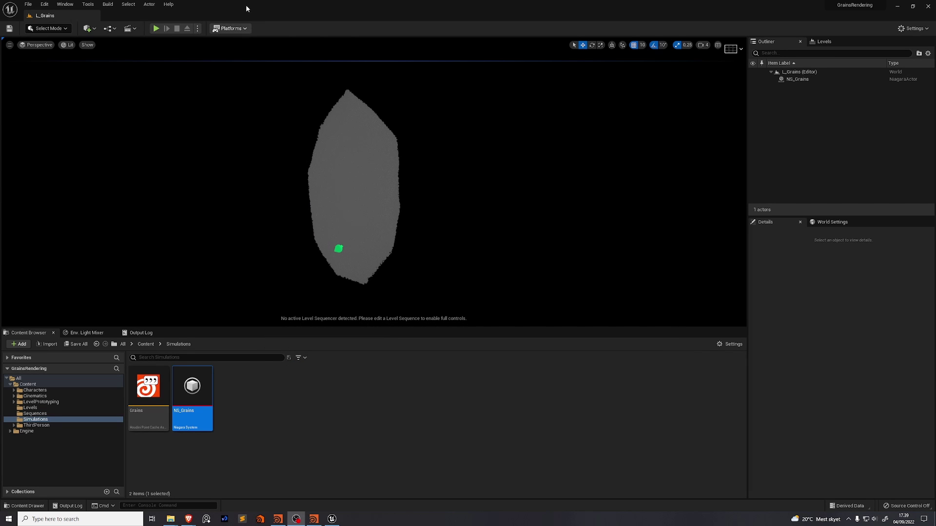
# Step: Add a level sequence named S_SH0010_Grains_01 and save it in the Sequences folder
pyautogui.click(128, 29)
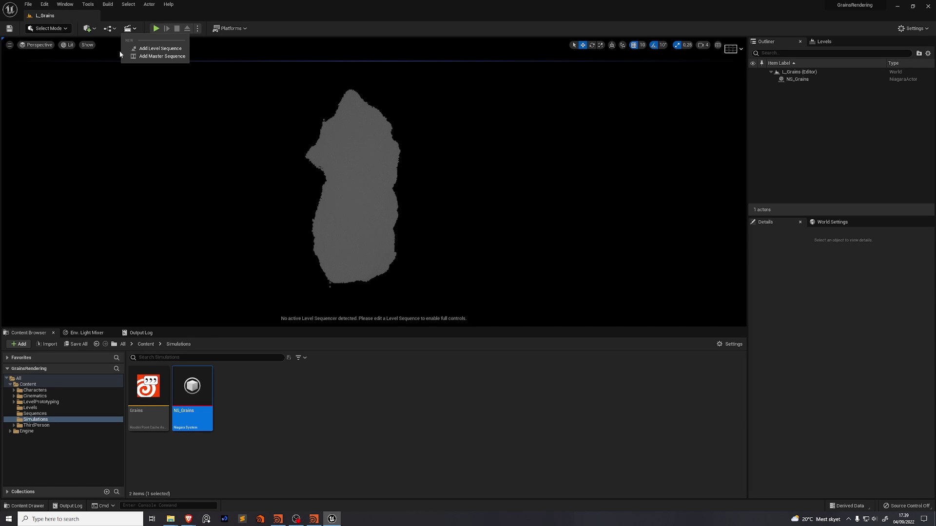
pyautogui.click(128, 29)
pyautogui.click(128, 29)
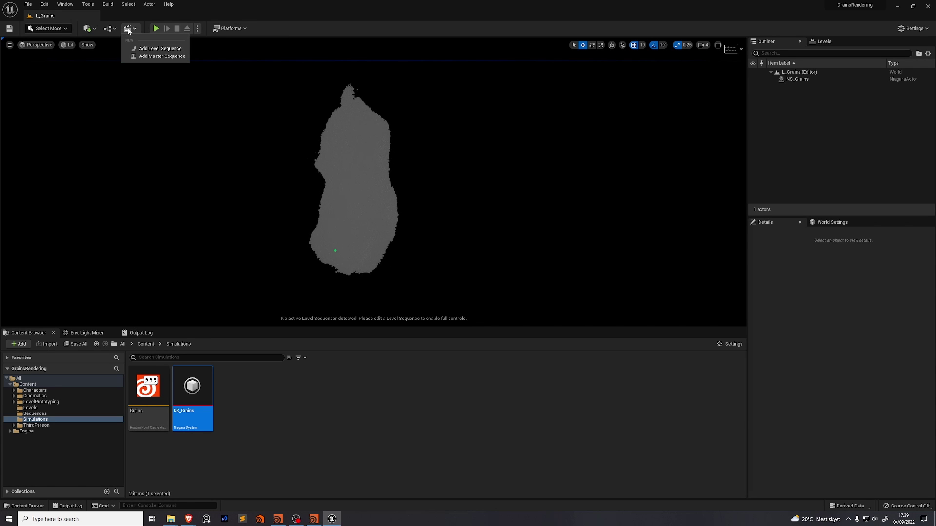
pyautogui.click(144, 50)
pyautogui.click(302, 199)
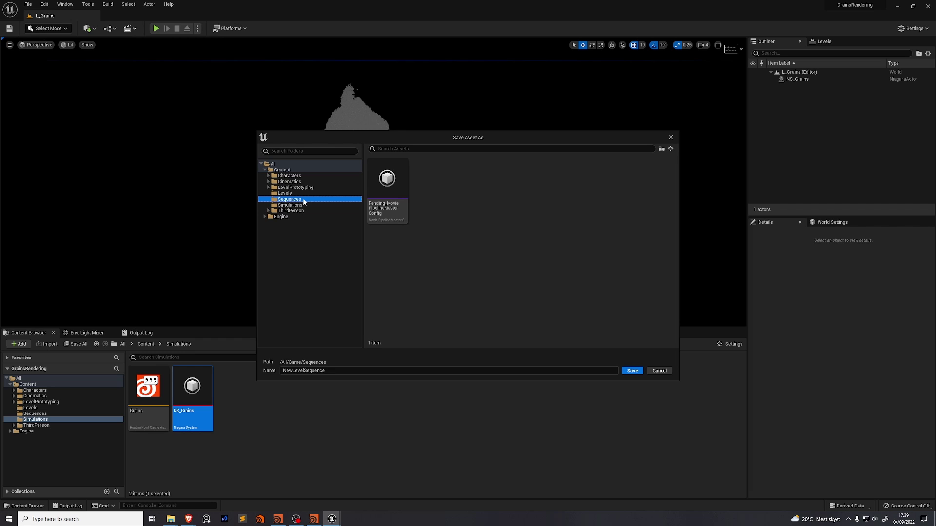
pyautogui.click(344, 370)
pyautogui.write('S_SH')
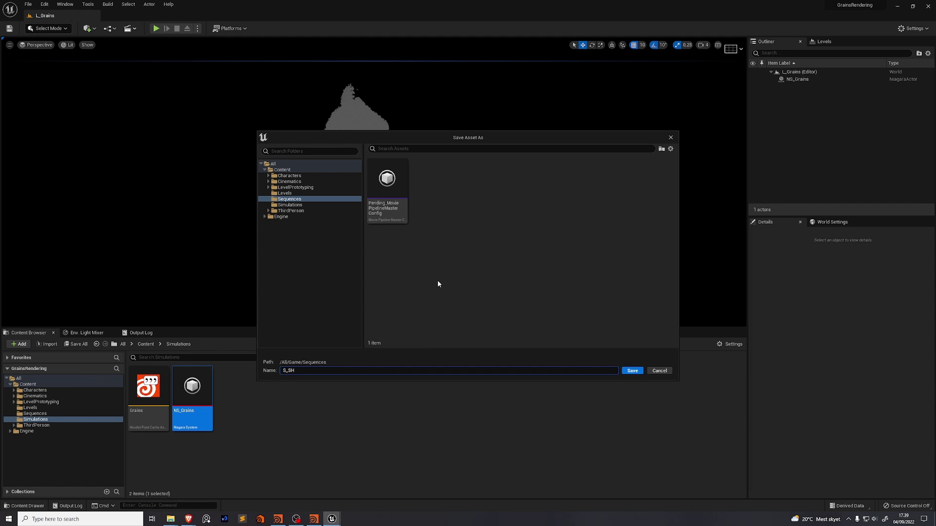
pyautogui.write('0010_GH')
pyautogui.press('BackSpace')
pyautogui.write('rains_01')
pyautogui.press('Return')
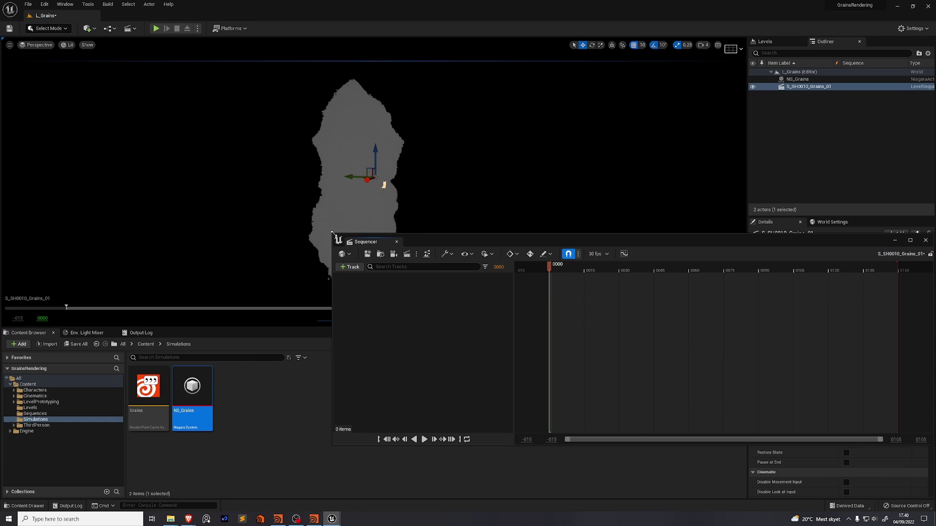
# Step: Add the NS_Grains actor to the level sequence as a track and add its NiagaraComponent0 beneath it
pyautogui.moveTo(332, 233); pyautogui.dragTo(485, 220)
pyautogui.click(811, 83)
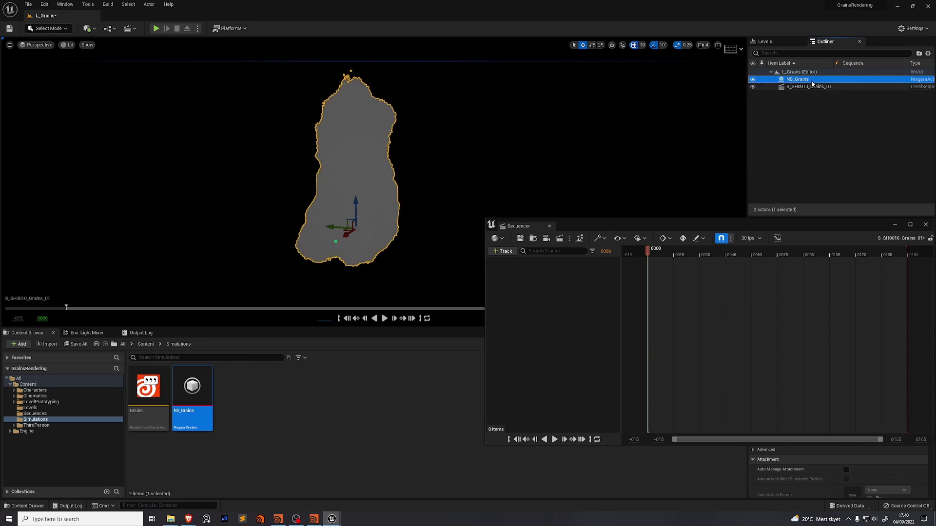
pyautogui.moveTo(811, 84); pyautogui.dragTo(534, 295)
pyautogui.moveTo(539, 225); pyautogui.dragTo(514, 216)
pyautogui.click(584, 252)
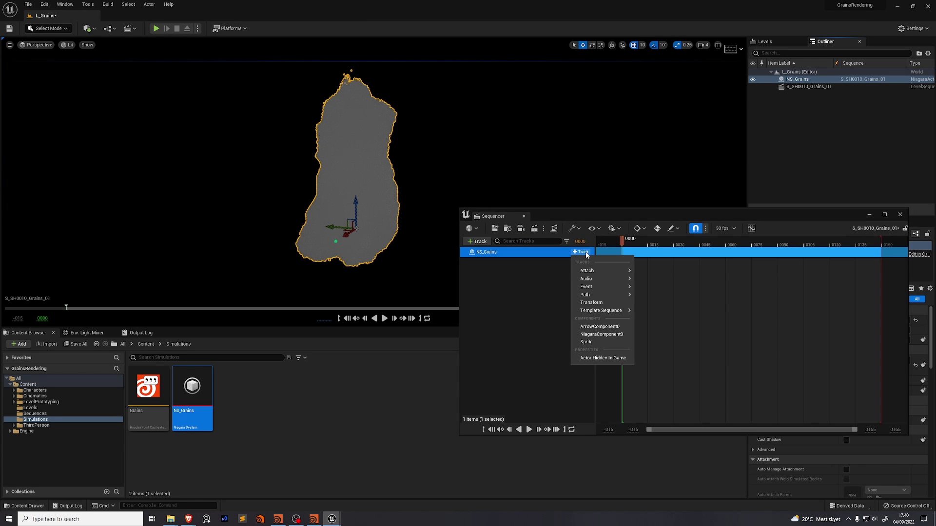
pyautogui.click(602, 334)
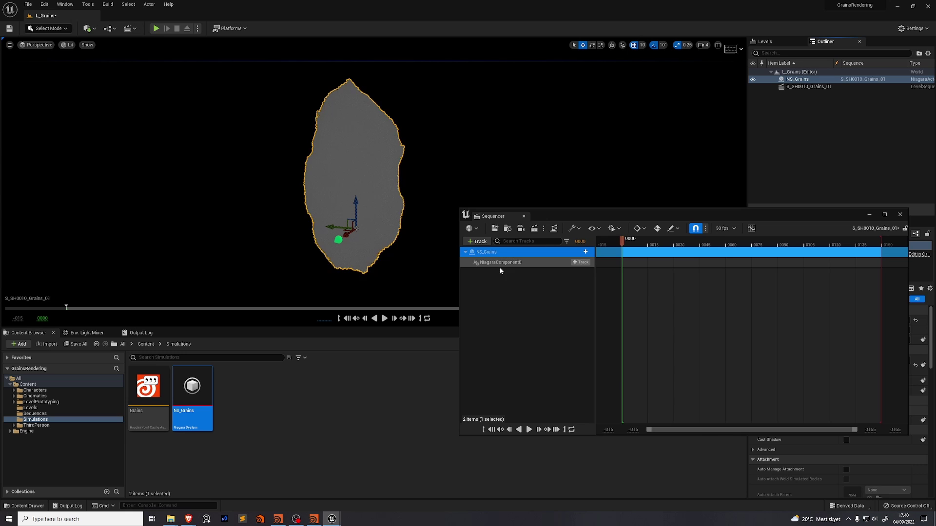
# Step: Add a Niagara System Life Cycle Track to NiagaraComponent0 and play the sequence briefly
pyautogui.click(581, 263)
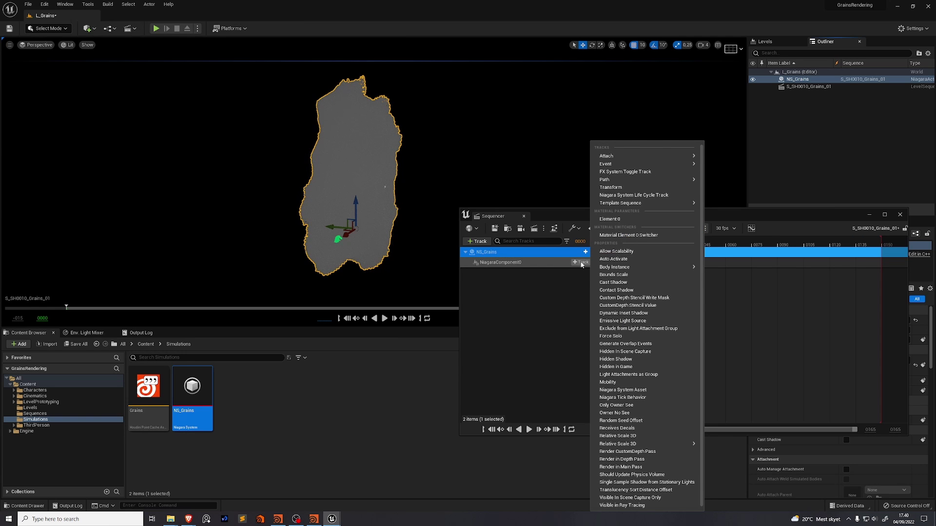
pyautogui.click(632, 195)
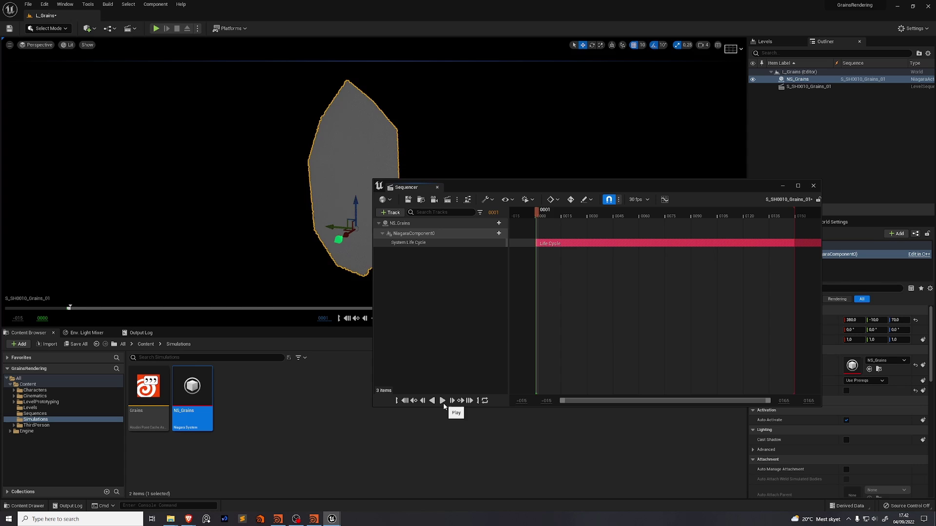
pyautogui.click(443, 403)
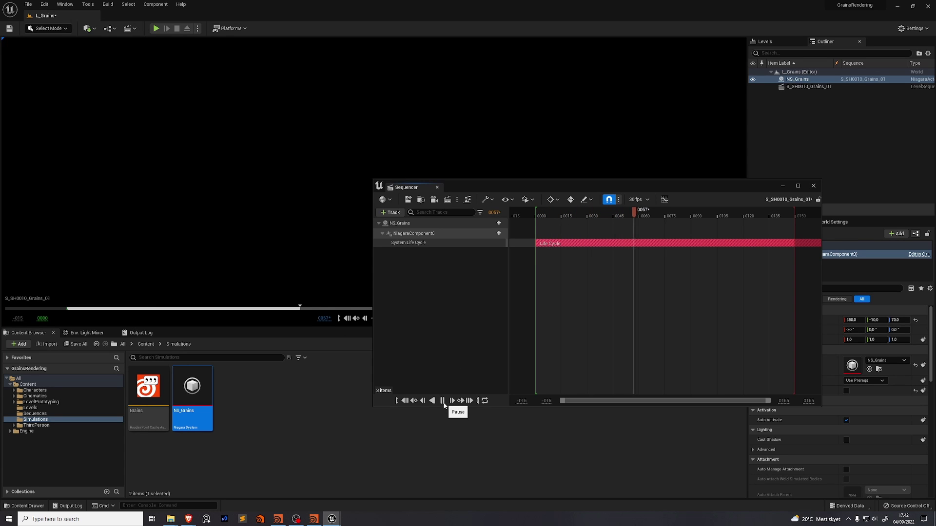
pyautogui.click(442, 401)
# Step: Add a Rect Light to the level and play the sequence to view the lit grains
pyautogui.click(88, 28)
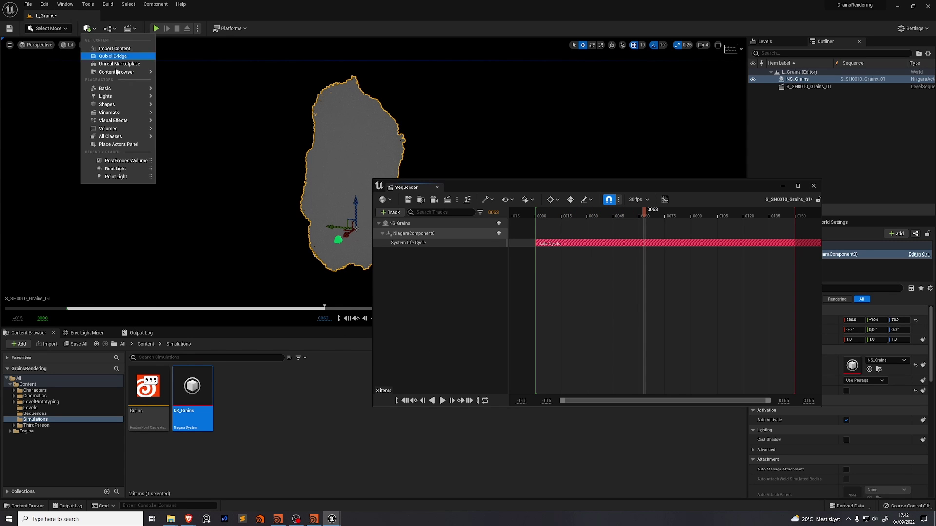
pyautogui.moveTo(105, 96)
pyautogui.click(190, 123)
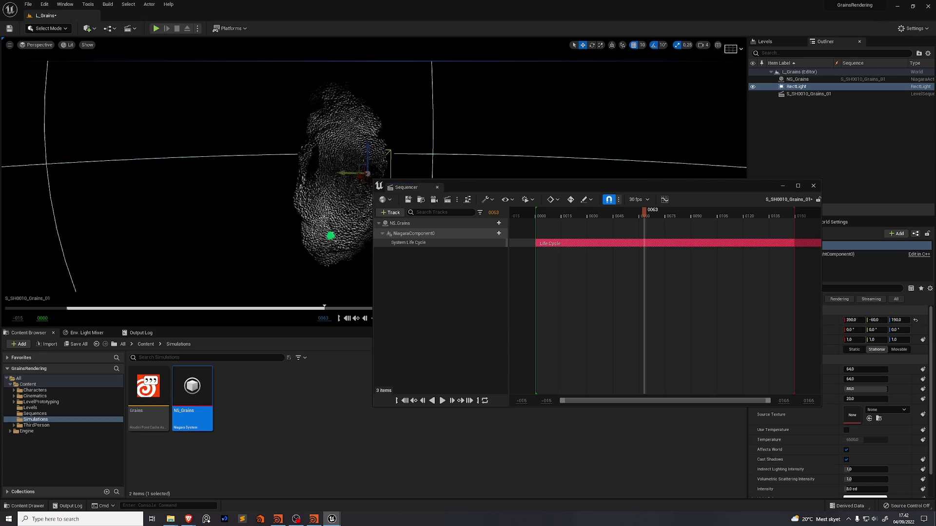
pyautogui.click(443, 401)
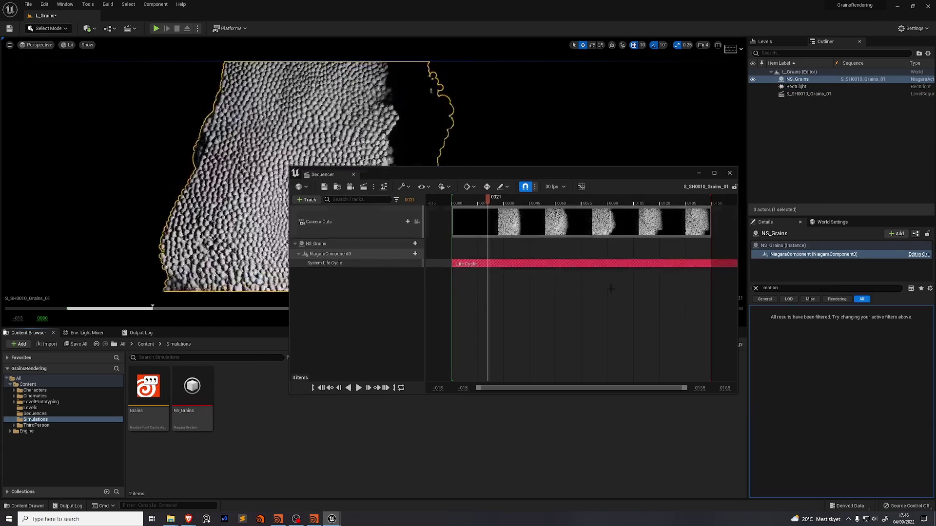
# Step: Set the sequence display rate to 24 fps (film) and scrub and play it to check the grains' motion
pyautogui.click(561, 188)
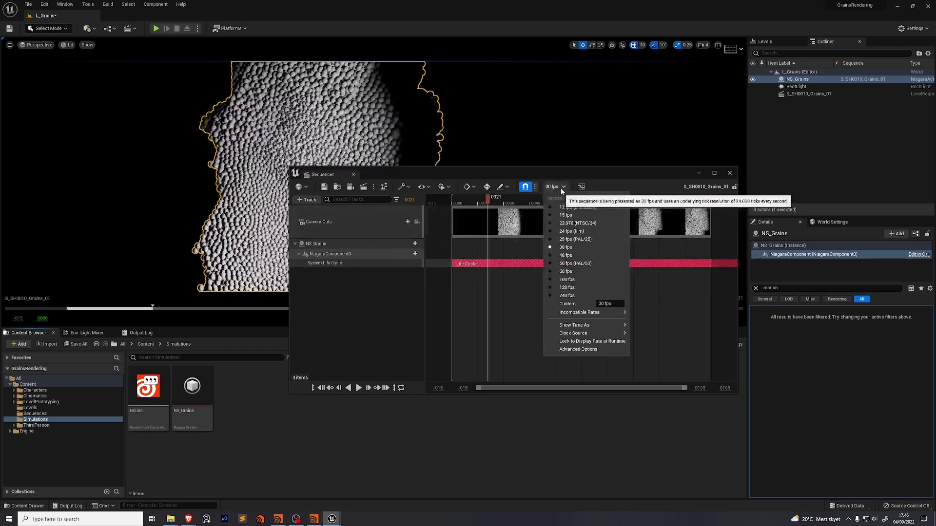
pyautogui.click(573, 234)
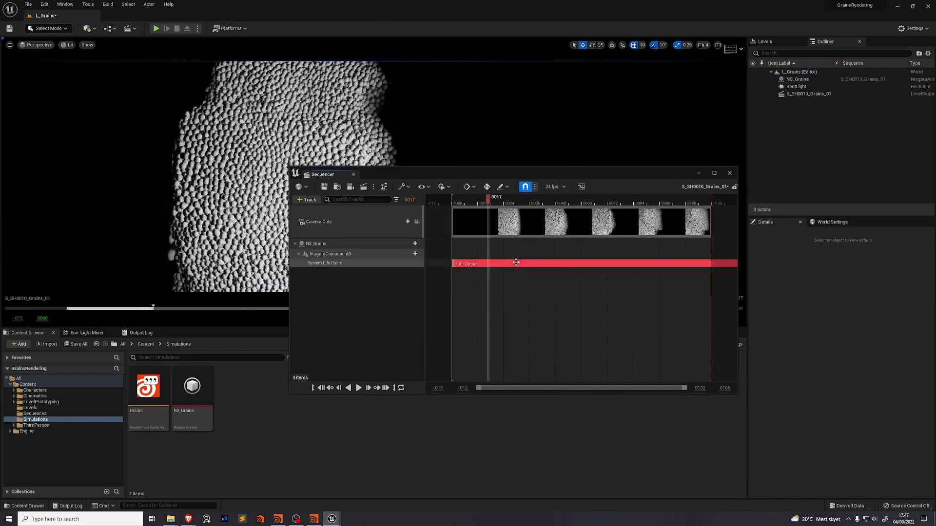
pyautogui.rightClick(515, 263)
pyautogui.moveTo(542, 270)
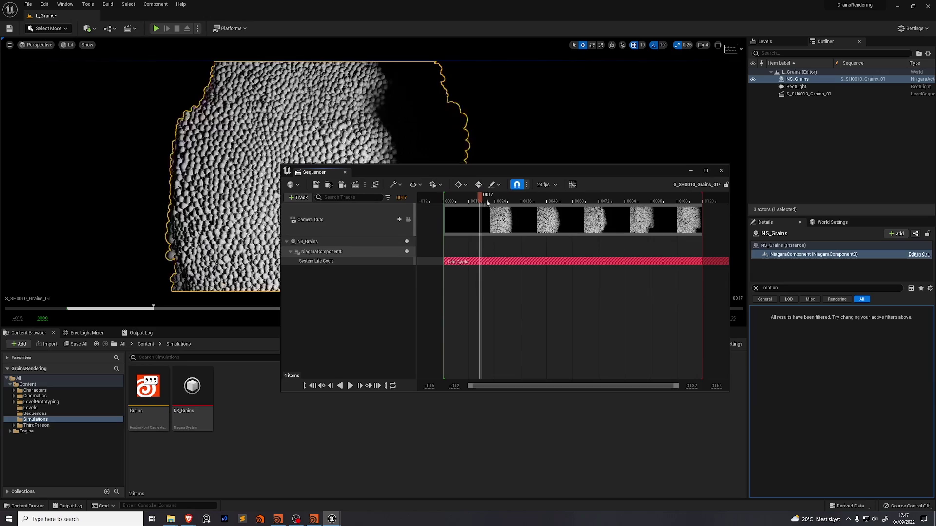
pyautogui.click(515, 198)
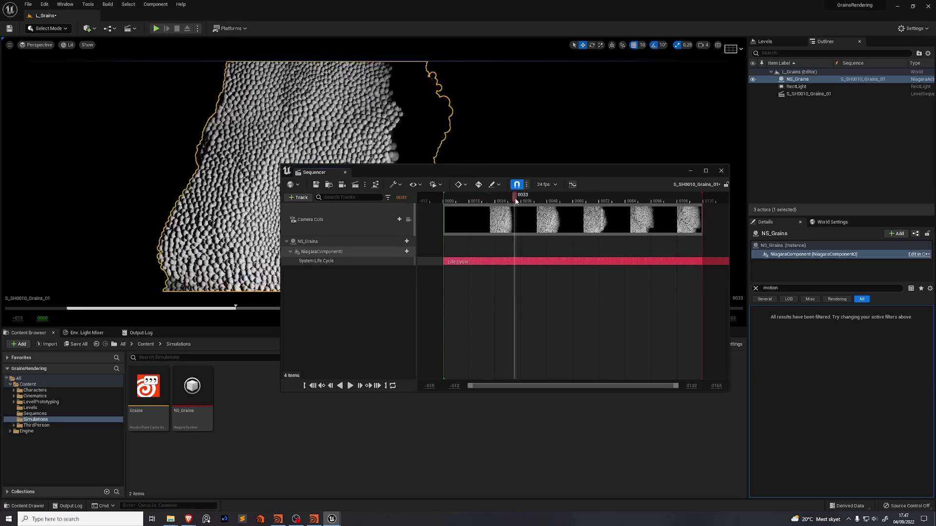
pyautogui.click(553, 202)
pyautogui.click(349, 386)
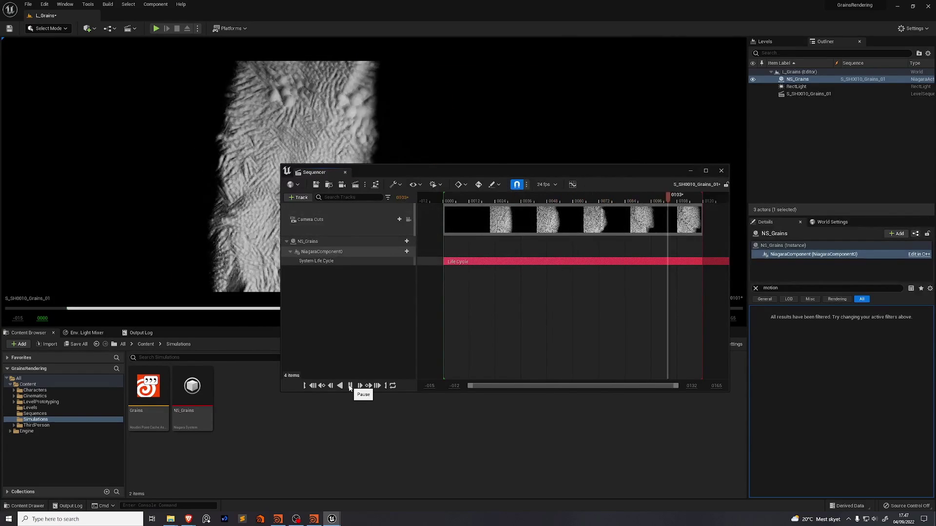
pyautogui.click(349, 385)
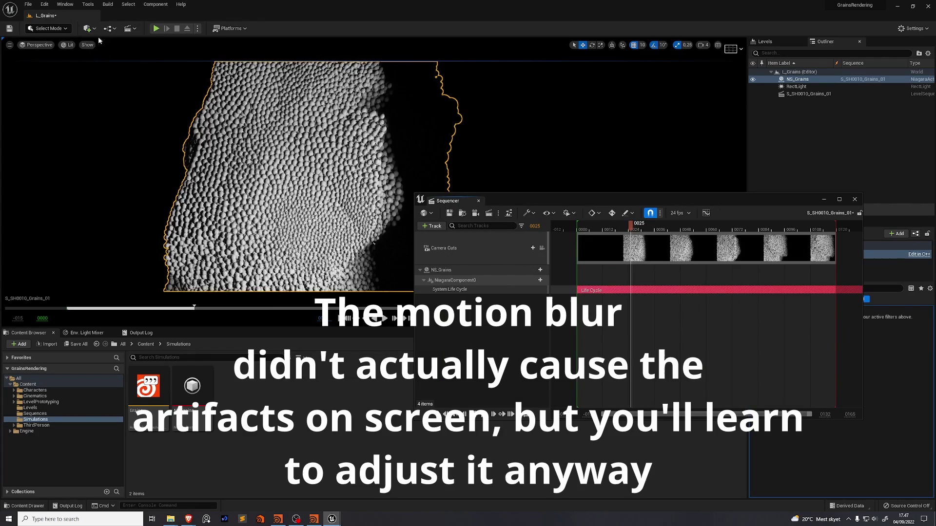
# Step: Add a PostProcessVolume to the level and enable its Infinite Extent (Unbound) option
pyautogui.click(88, 29)
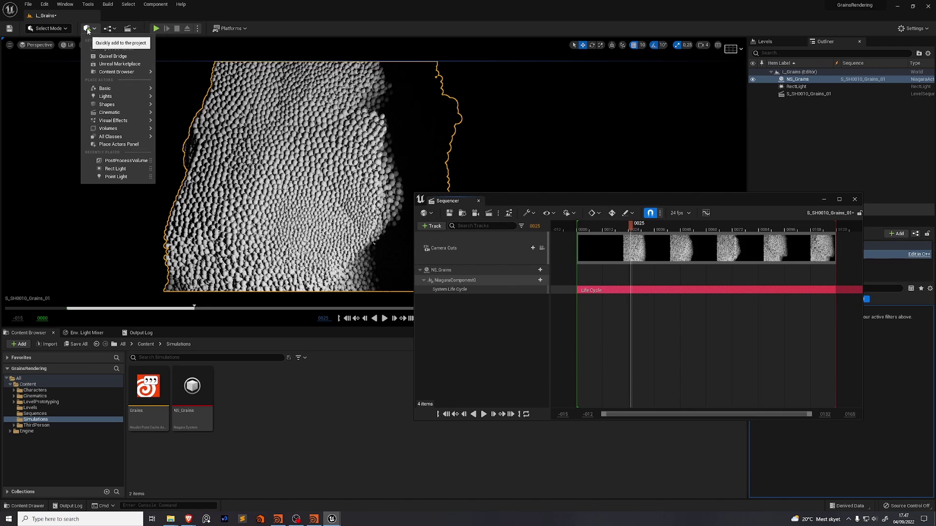
pyautogui.moveTo(117, 120)
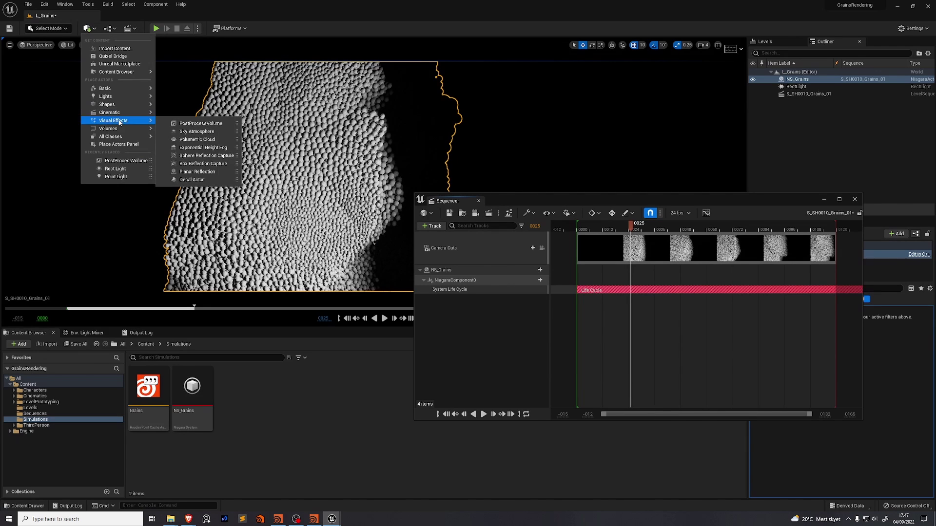
pyautogui.click(183, 122)
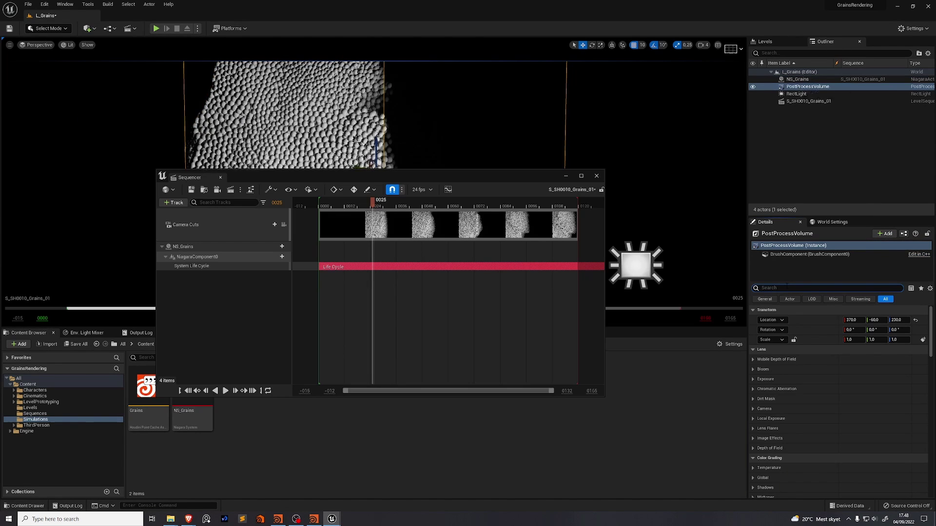
pyautogui.click(786, 287)
pyautogui.write('infin')
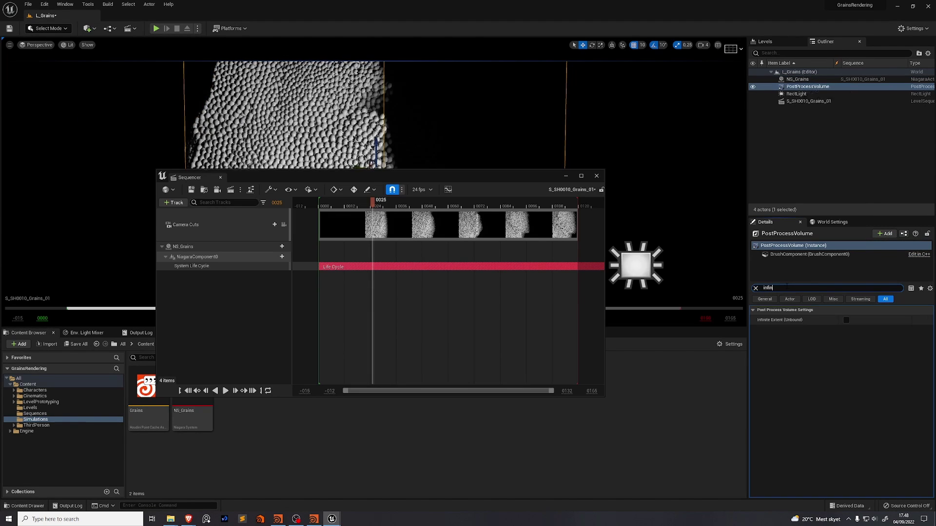
pyautogui.click(846, 321)
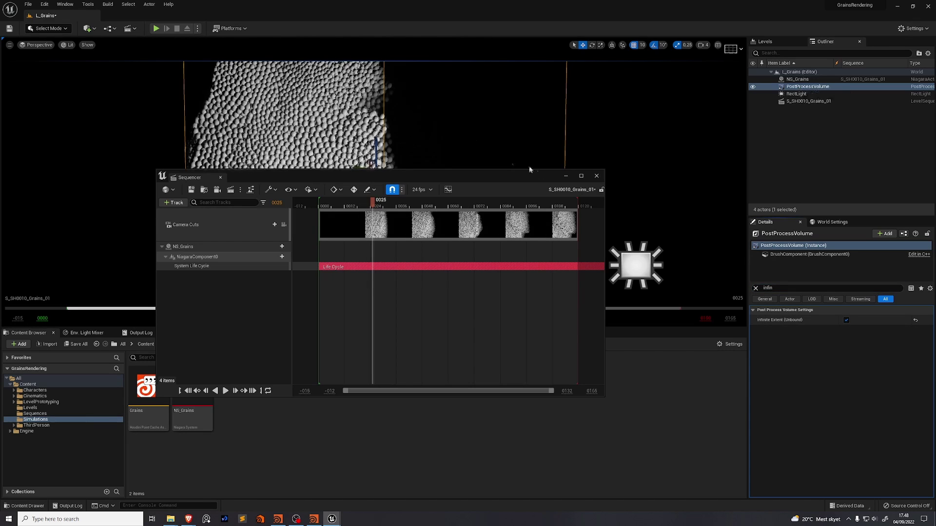
# Step: Enable the post process volume's Motion Blur Amount, set it to 0.0, and play the sequence
pyautogui.click(755, 288)
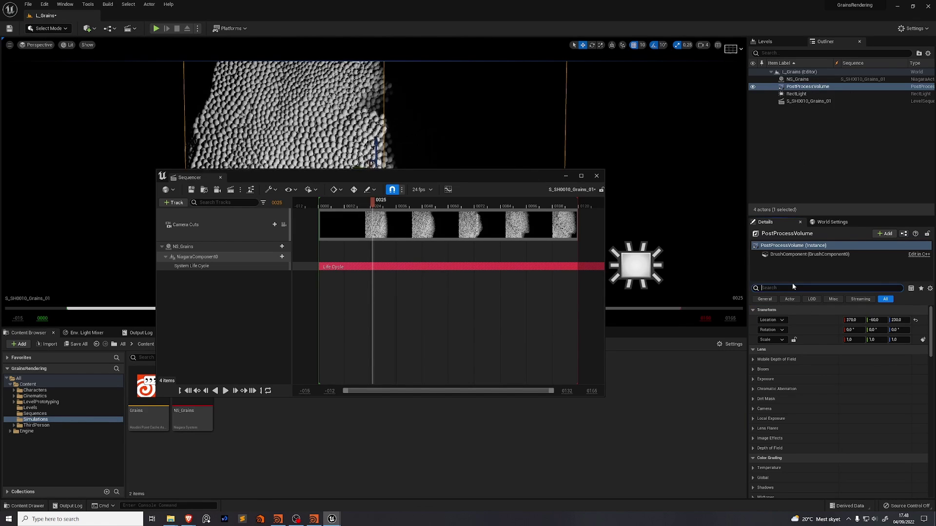
pyautogui.write('motion')
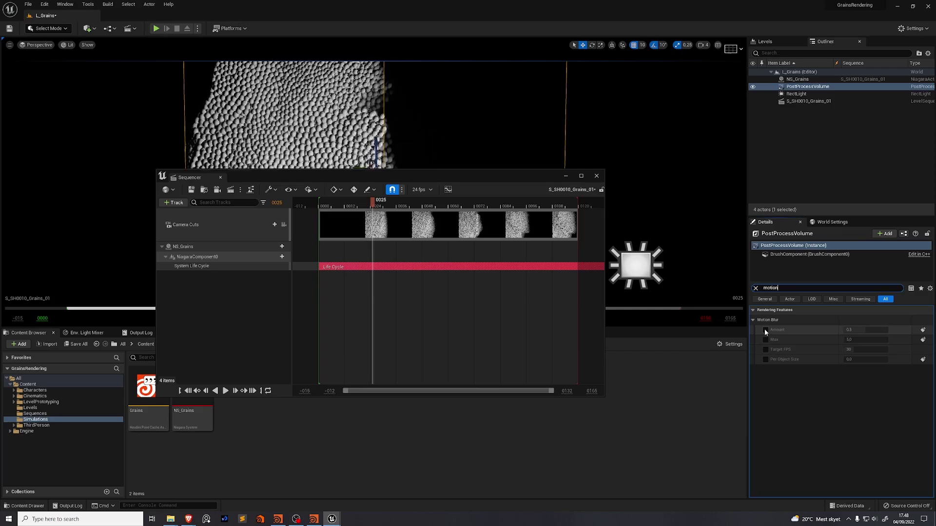
pyautogui.click(765, 330)
pyautogui.moveTo(857, 332); pyautogui.dragTo(836, 332)
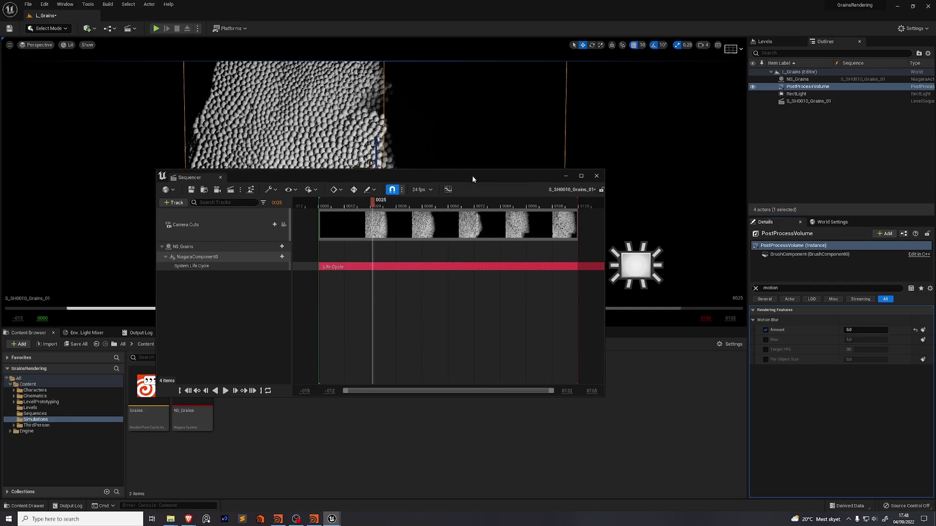
pyautogui.moveTo(472, 177); pyautogui.dragTo(610, 177)
pyautogui.press('space')
pyautogui.moveTo(392, 179); pyautogui.dragTo(522, 193)
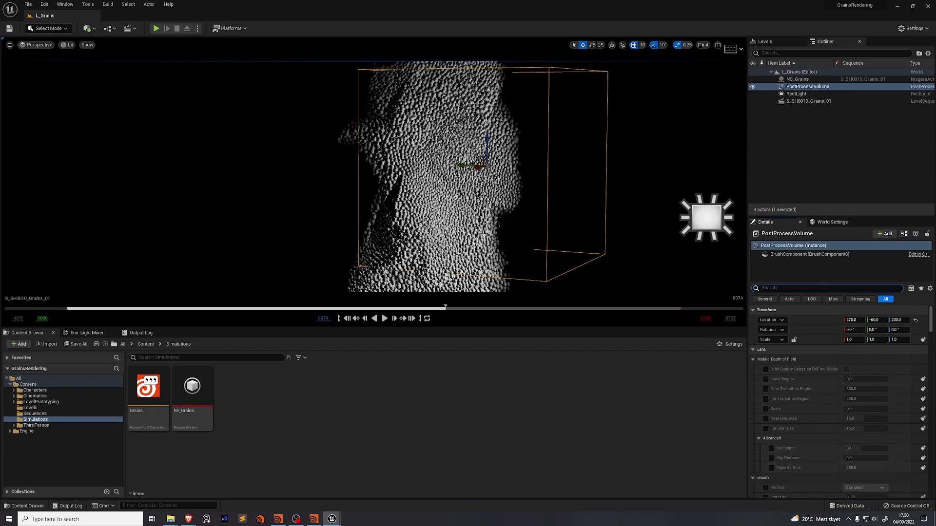
# Step: Enable the post process volume's Min Brightness and Max Brightness exposure overrides, both at 1.0
pyautogui.write('expo')
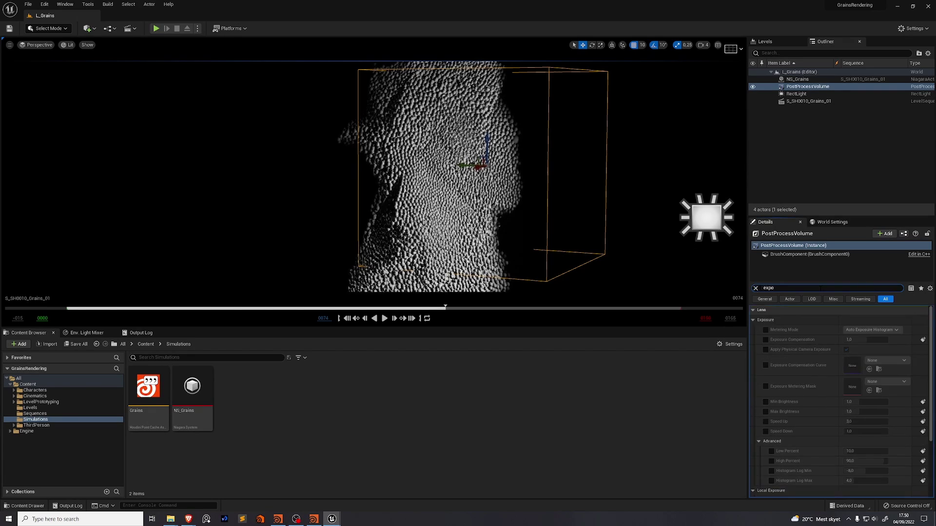
pyautogui.click(765, 401)
pyautogui.click(765, 411)
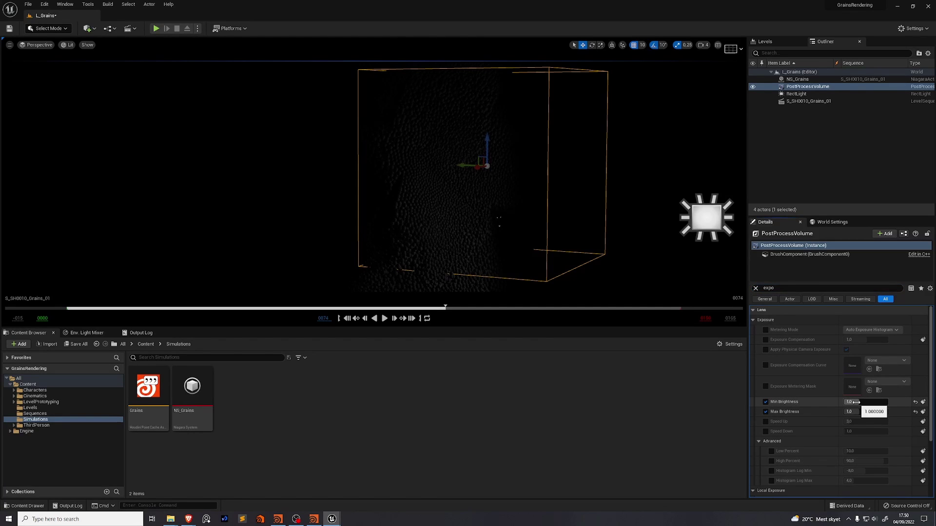
# Step: Select the RectLight beside the grains and raise its intensity to about 37.9 cd
pyautogui.moveTo(546, 244); pyautogui.dragTo(595, 246, button='right')
pyautogui.press('w')
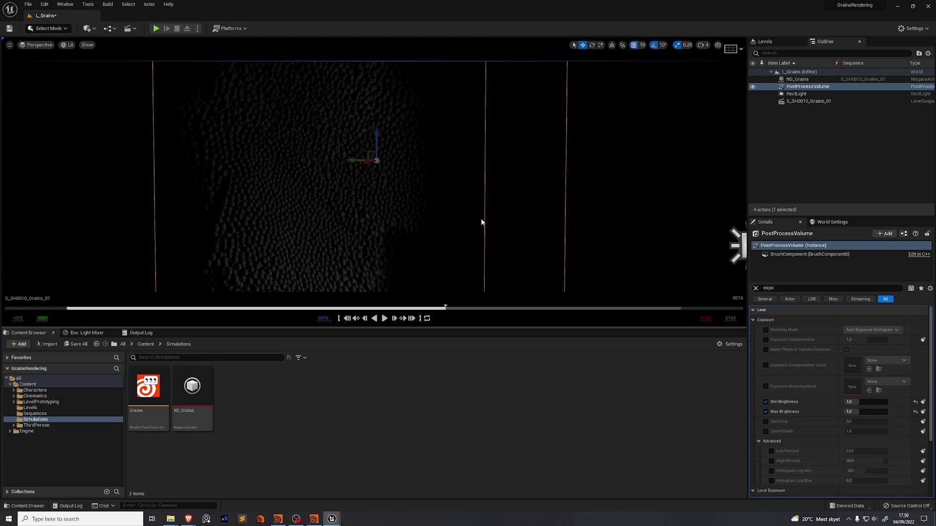
pyautogui.press('s')
pyautogui.moveTo(481, 222); pyautogui.dragTo(598, 237, button='right')
pyautogui.click(619, 234)
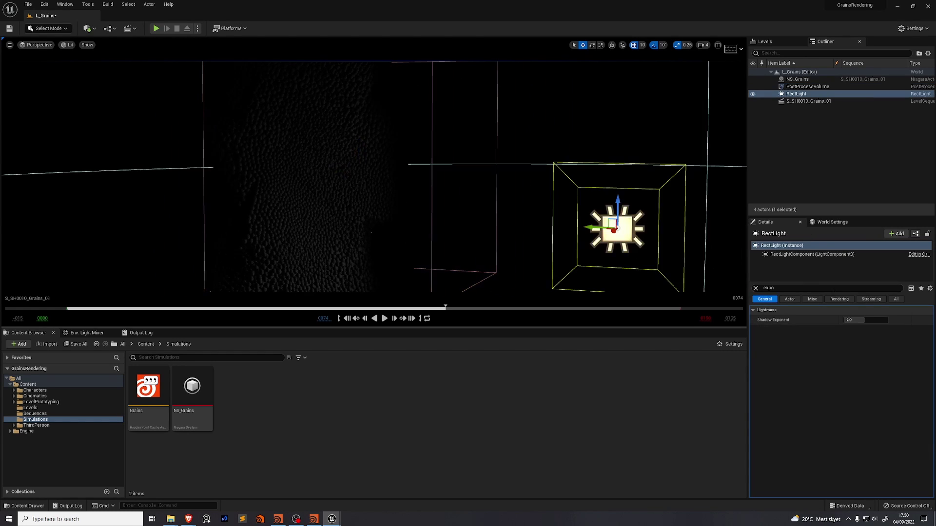
pyautogui.click(755, 288)
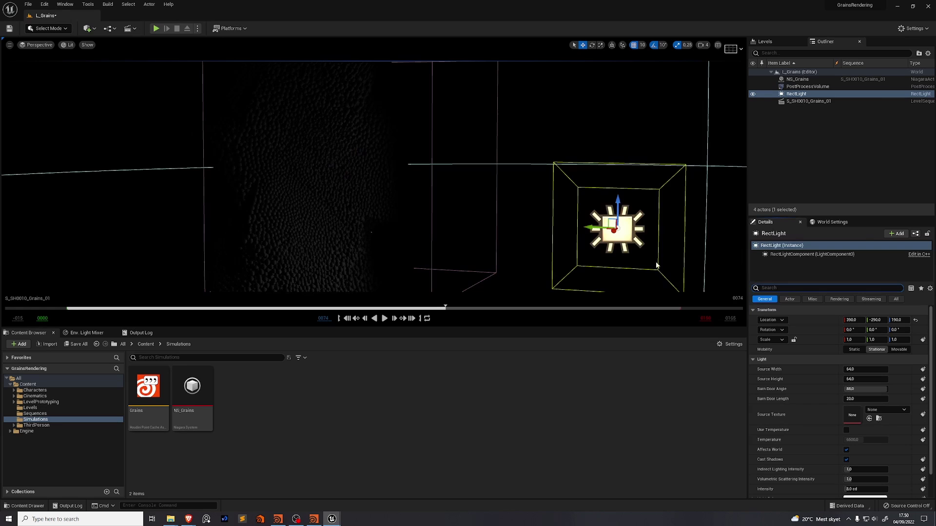
pyautogui.scroll(-2, 771, 352)
pyautogui.moveTo(857, 465); pyautogui.dragTo(873, 466)
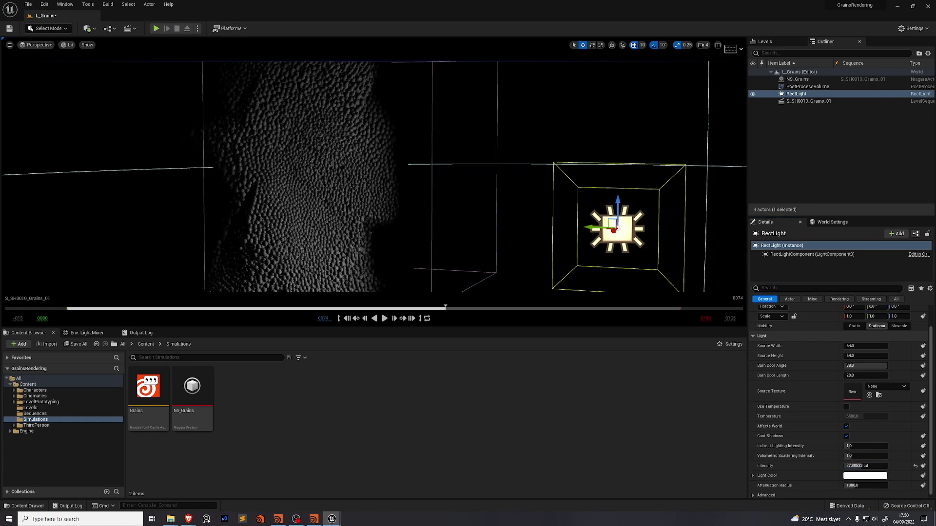
pyautogui.scroll(-3, 292, 234)
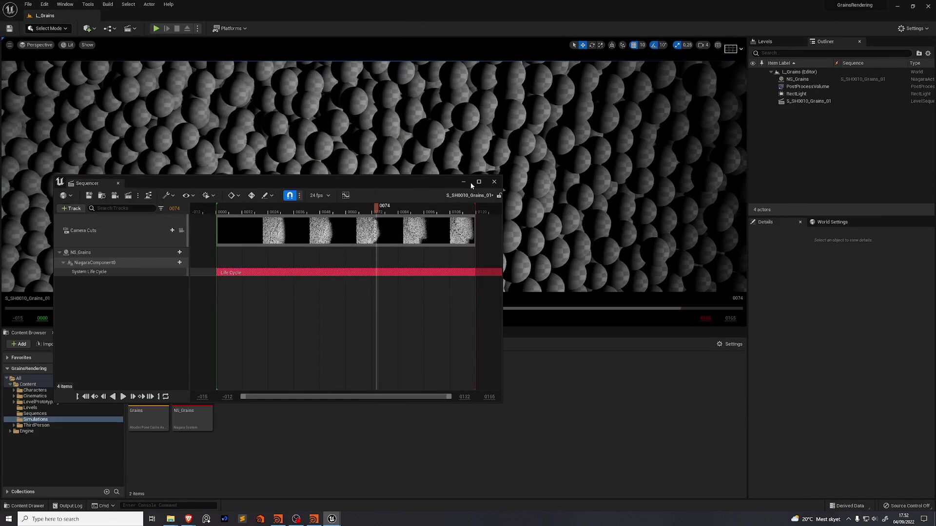
# Step: Create a new material named M_Emissive in the Materials content folder
pyautogui.click(463, 182)
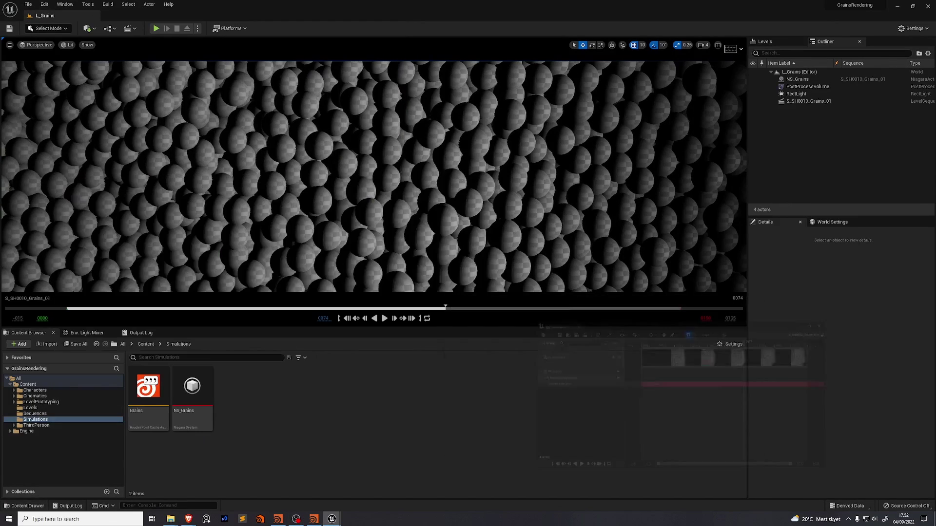
pyautogui.press('w')
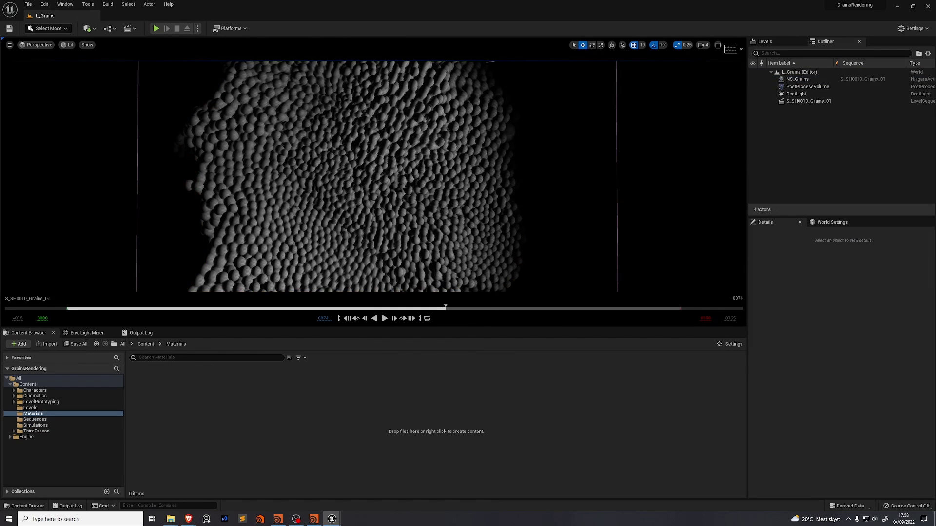
pyautogui.scroll(5, 412, 207)
pyautogui.rightClick(186, 394)
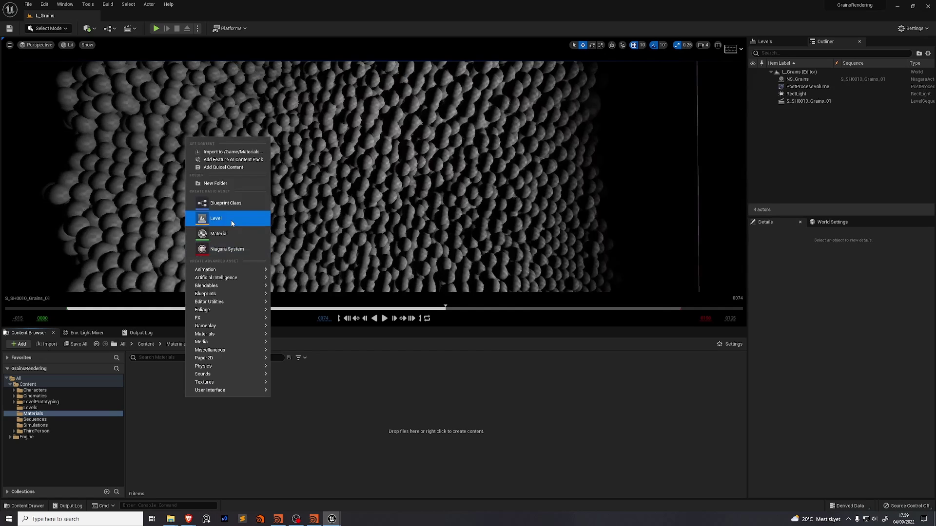
pyautogui.click(232, 234)
pyautogui.write('M_Emissiv')
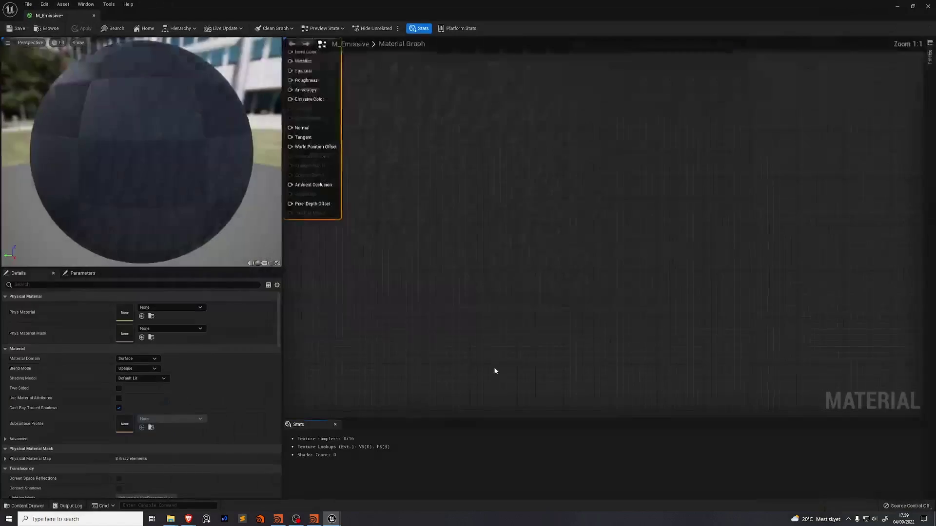
# Step: Add a Particle Color node to the M_Emissive graph, connect it to Emissive Color, and space it away from the output node
pyautogui.rightClick(427, 193)
pyautogui.write('particle')
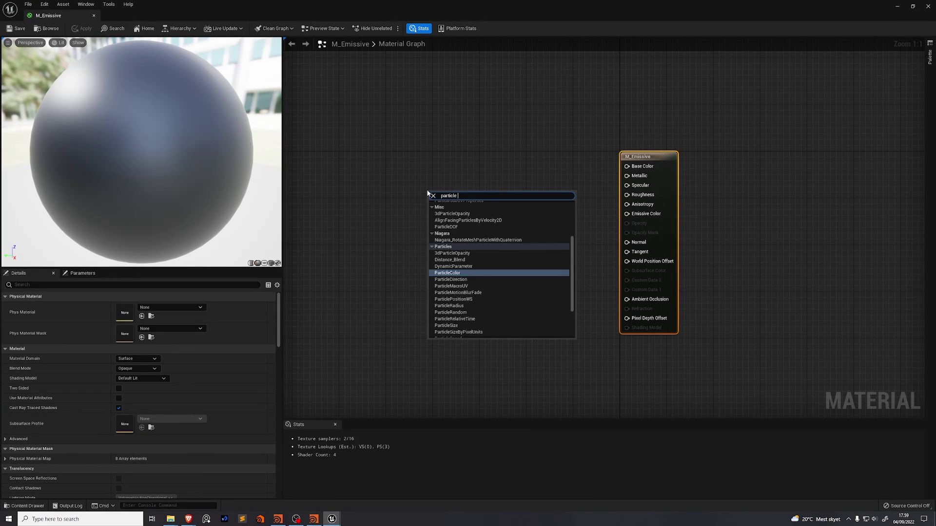
pyautogui.press('Return')
pyautogui.moveTo(422, 196); pyautogui.dragTo(606, 215)
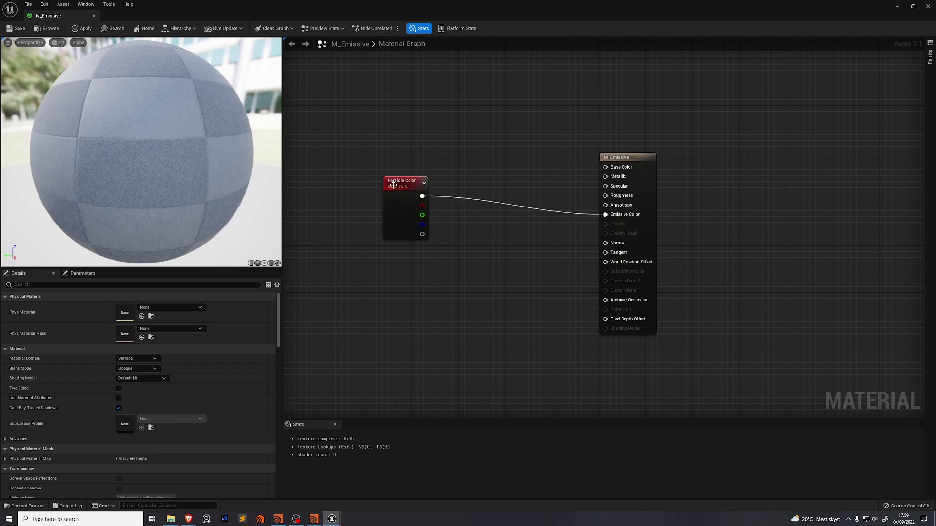
pyautogui.moveTo(392, 185); pyautogui.dragTo(334, 203)
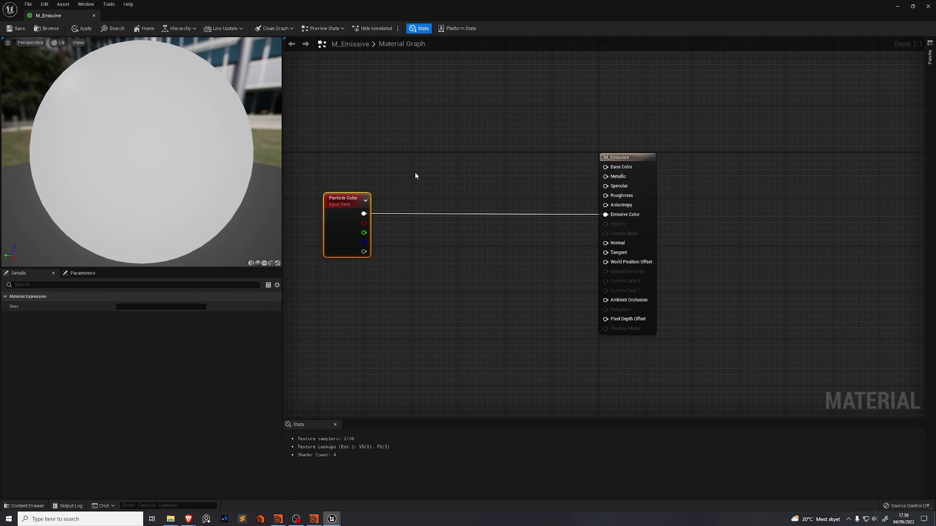
# Step: Insert a Multiply node between Particle Color and the material's Emissive Color input
pyautogui.rightClick(415, 175)
pyautogui.write('mult')
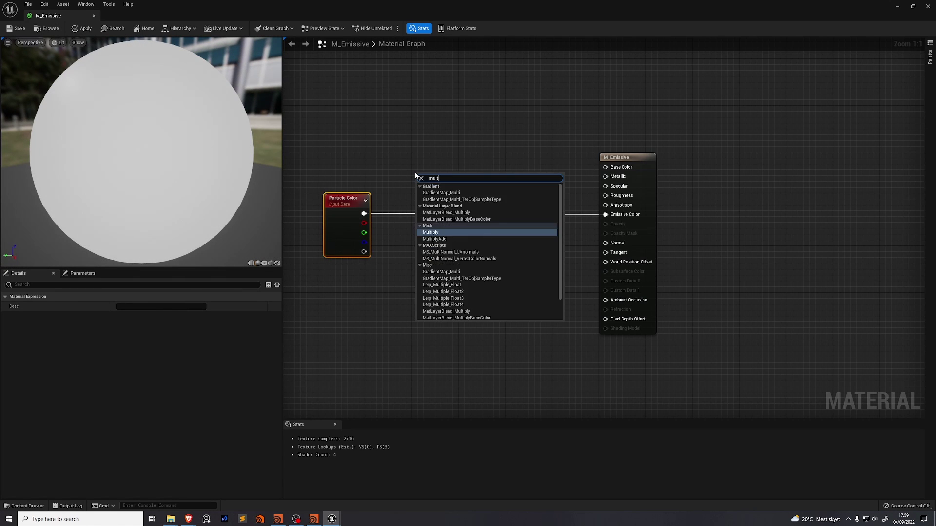
pyautogui.press('Return')
pyautogui.moveTo(420, 185); pyautogui.dragTo(478, 213)
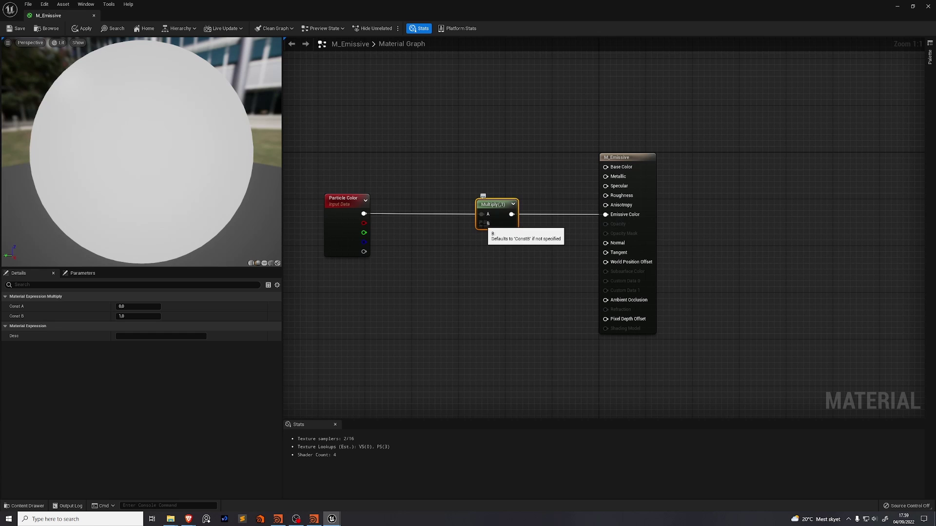
# Step: Promote the Multiply node's B input to a parameter named Emissive Strength with a default value of 1
pyautogui.rightClick(482, 224)
pyautogui.click(525, 271)
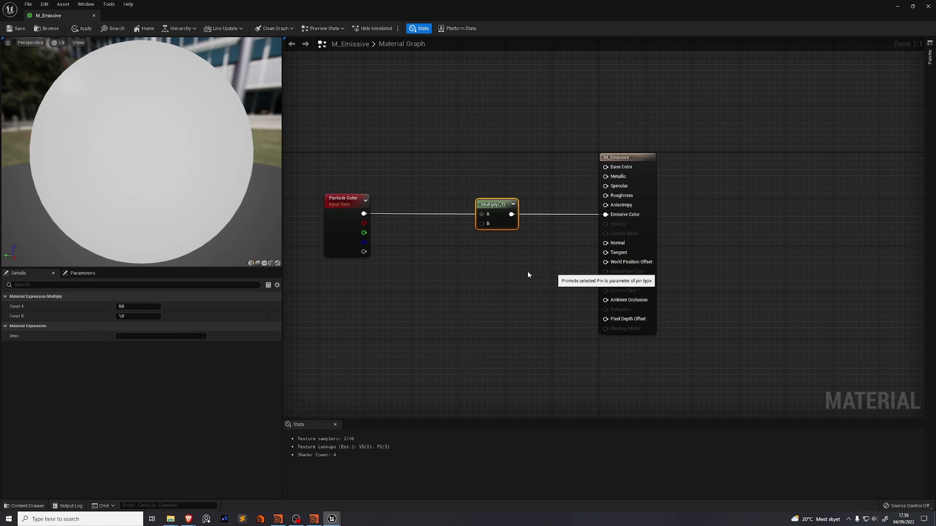
pyautogui.write('Emiss')
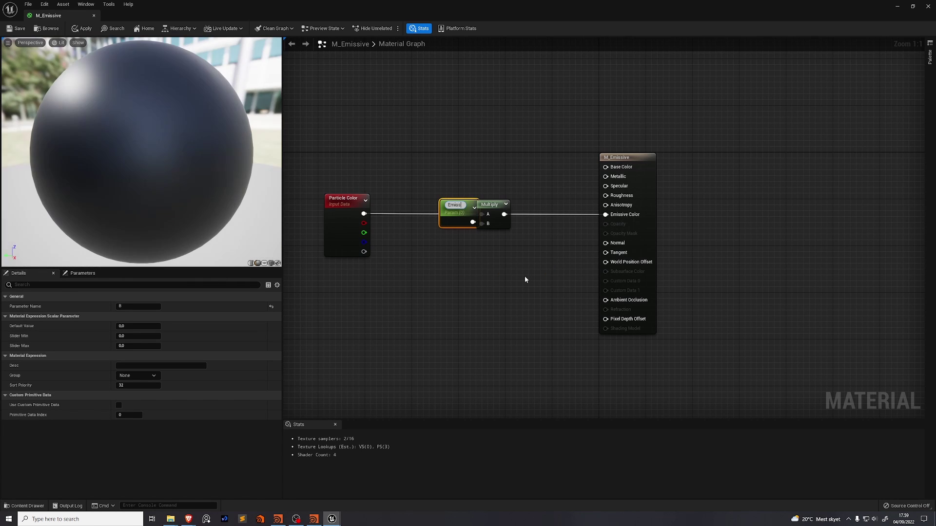
pyautogui.write('ive Strength')
pyautogui.press('Return')
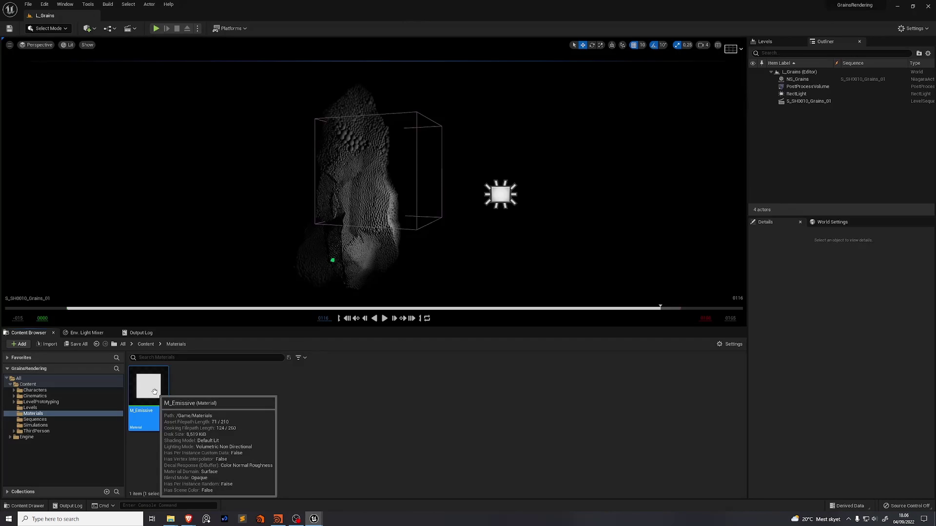
# Step: Create a material instance of M_Emissive and name it MI_Emissive
pyautogui.rightClick(155, 393)
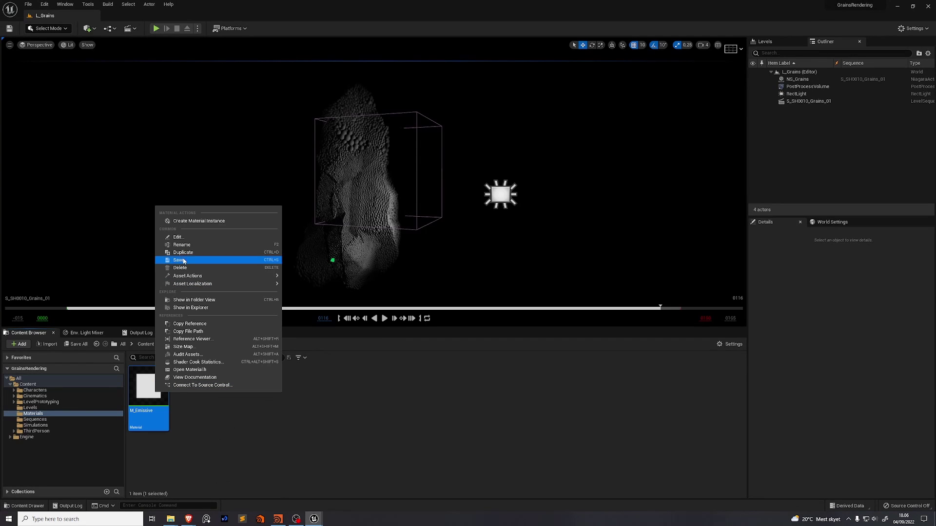
pyautogui.click(198, 221)
pyautogui.press('BackSpace')
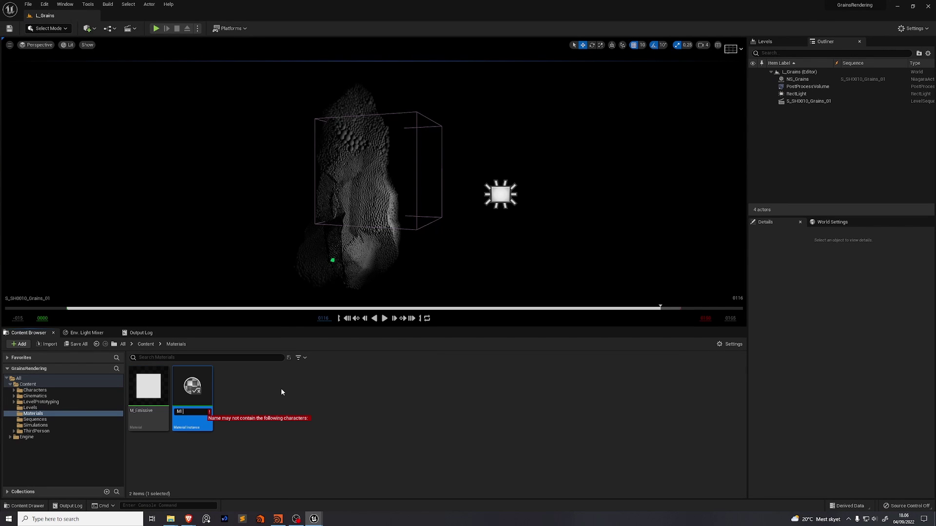
pyautogui.write('MI')
pyautogui.press('Return')
# Step: In NS_Grains, enable material overrides on the Mesh Renderer and add MI_Emissive as the explicit override material
pyautogui.moveTo(313, 519)
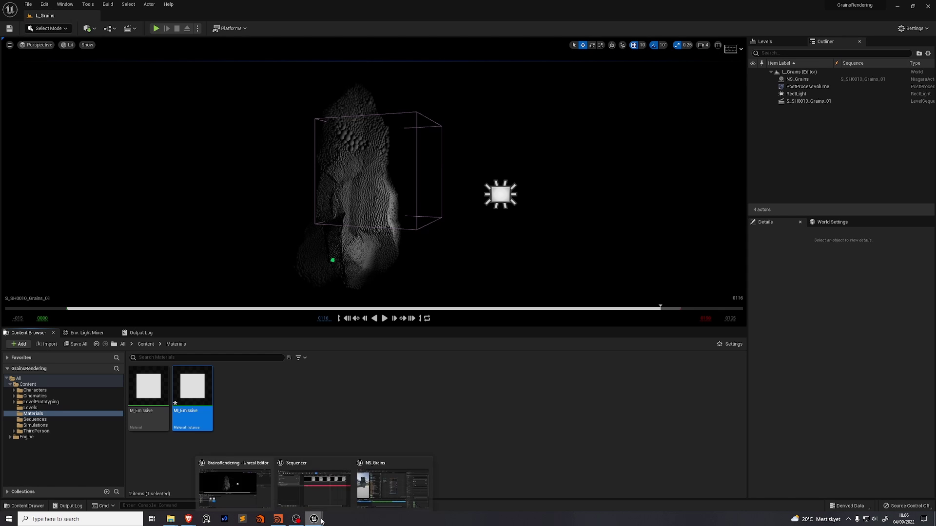
pyautogui.click(234, 480)
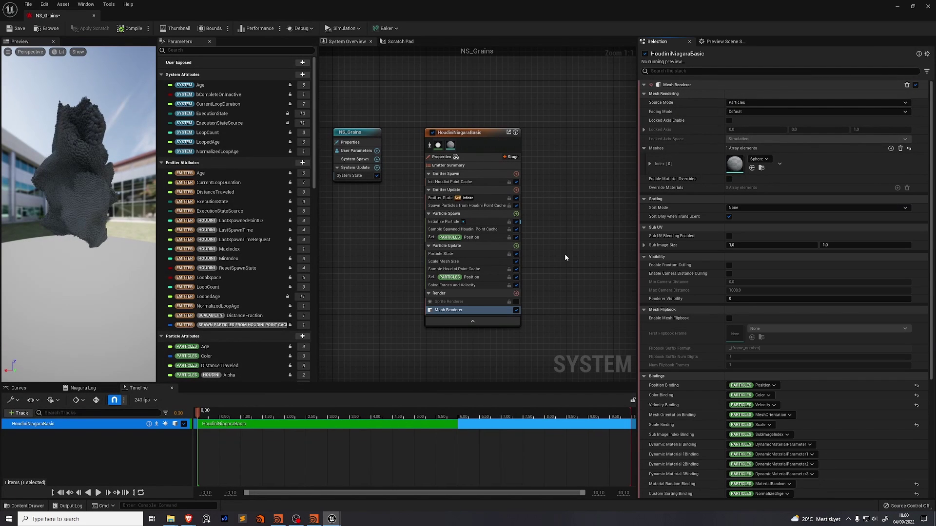
pyautogui.click(729, 179)
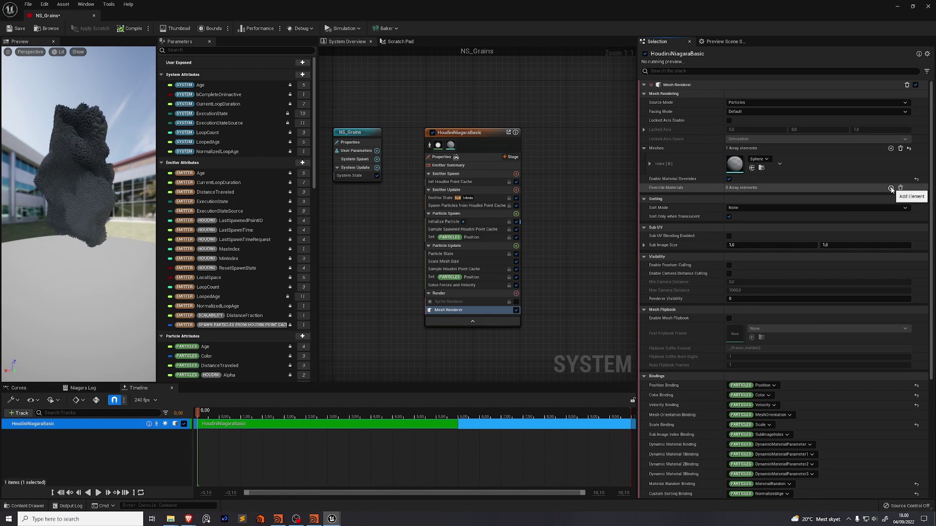
pyautogui.click(891, 189)
pyautogui.click(824, 209)
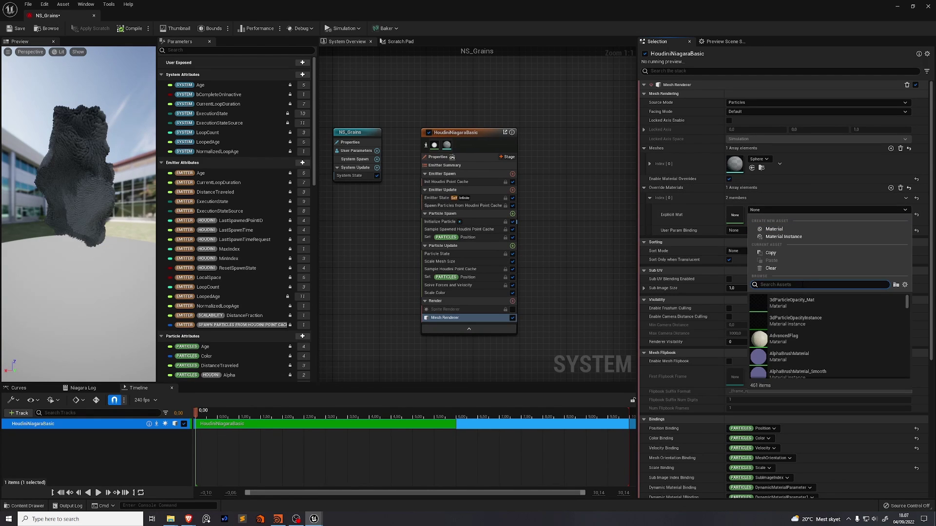
pyautogui.write('MI_emi')
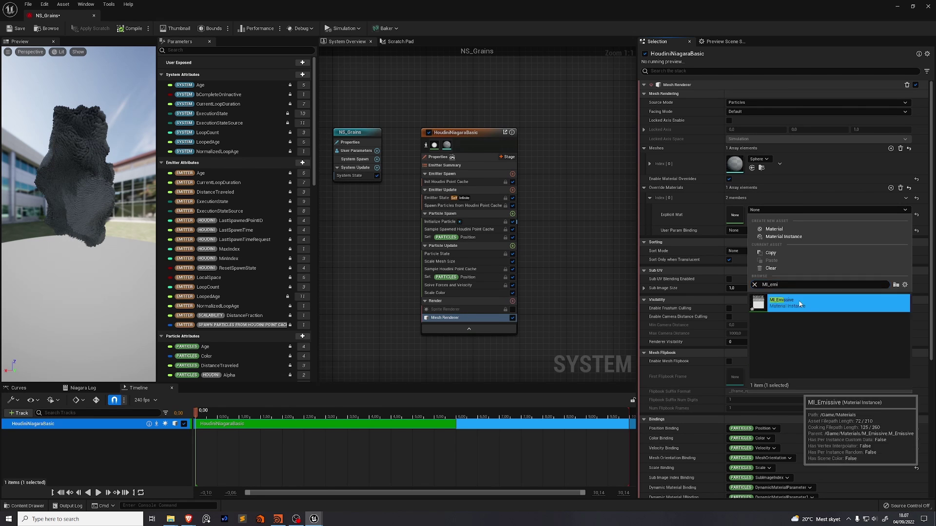
pyautogui.click(784, 302)
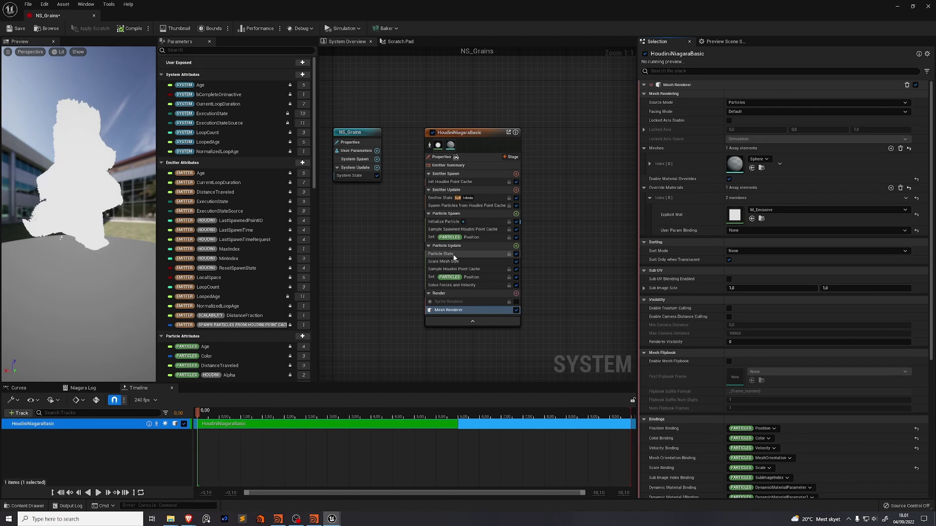
# Step: Add a Scale Color module to the Particle Update stage of the HoudiniNiagaraBasic emitter
pyautogui.moveTo(465, 138); pyautogui.dragTo(461, 138)
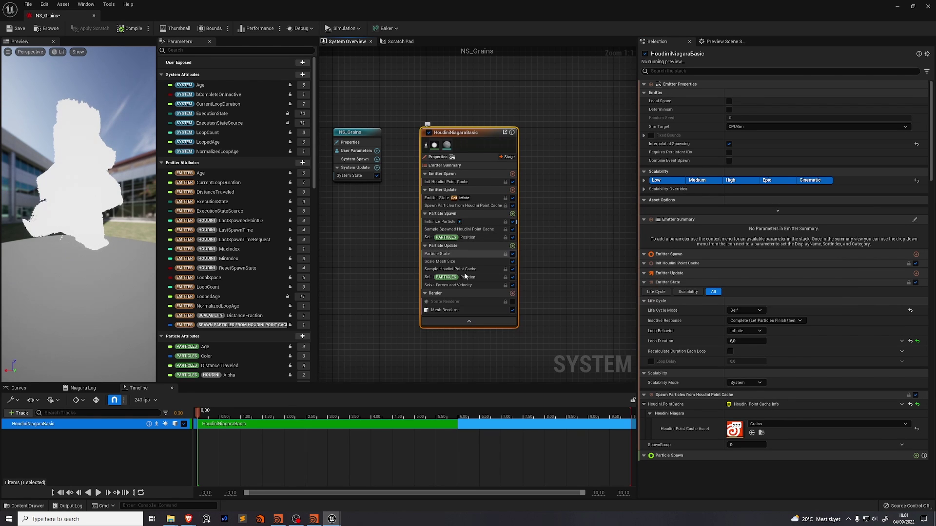
pyautogui.click(425, 225)
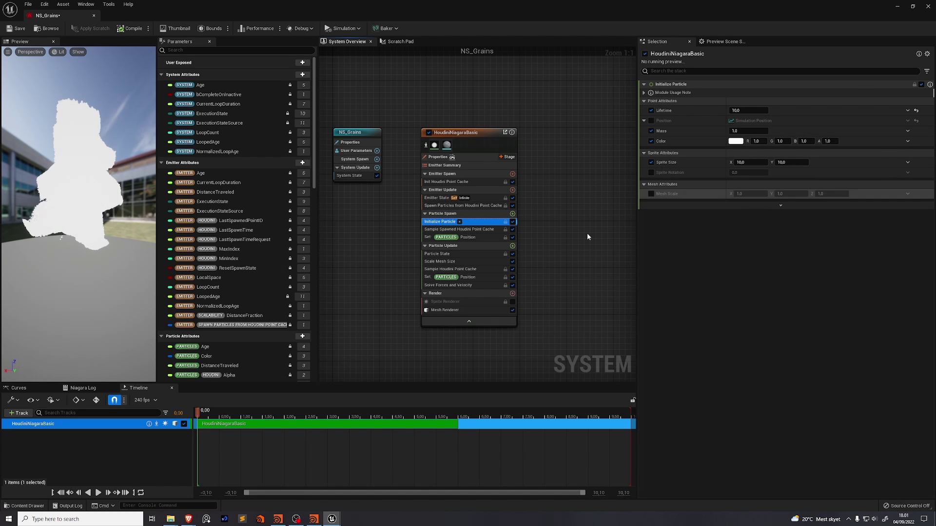
pyautogui.click(475, 246)
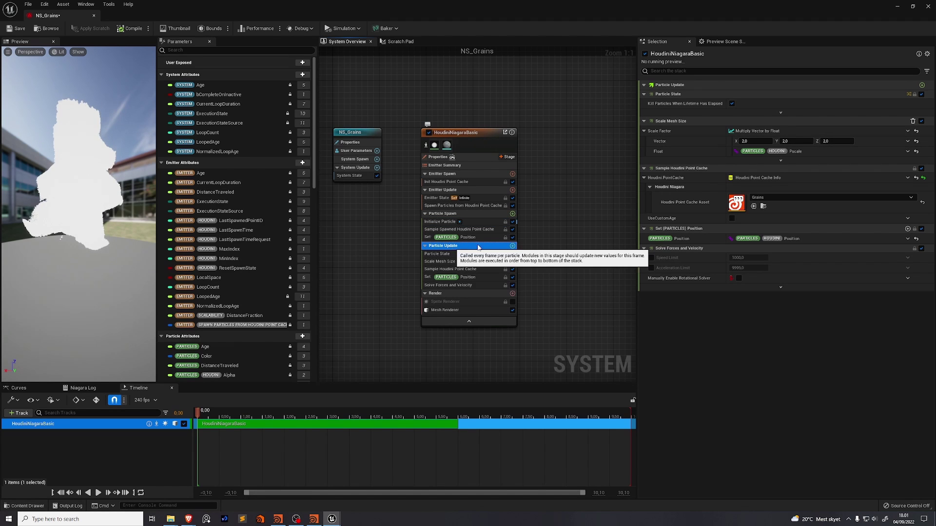
pyautogui.click(512, 246)
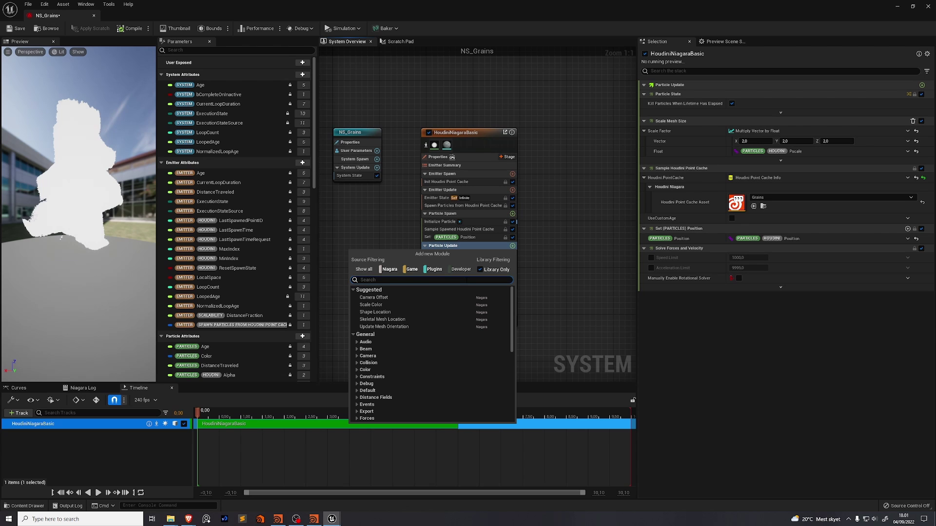
pyautogui.write('color')
pyautogui.click(390, 297)
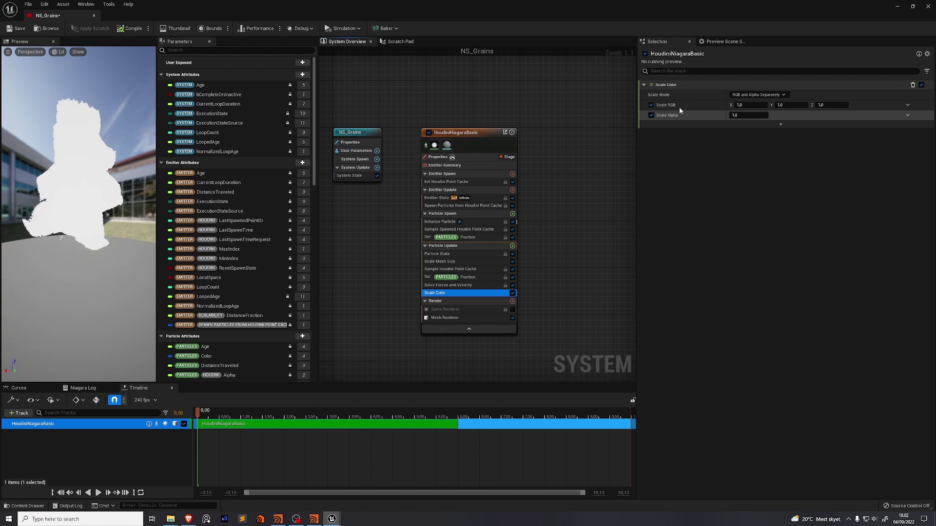
# Step: Link the module's Scale RGB to the Houdini particle Color attribute, then save and close NS_Grains
pyautogui.click(907, 105)
pyautogui.write('color')
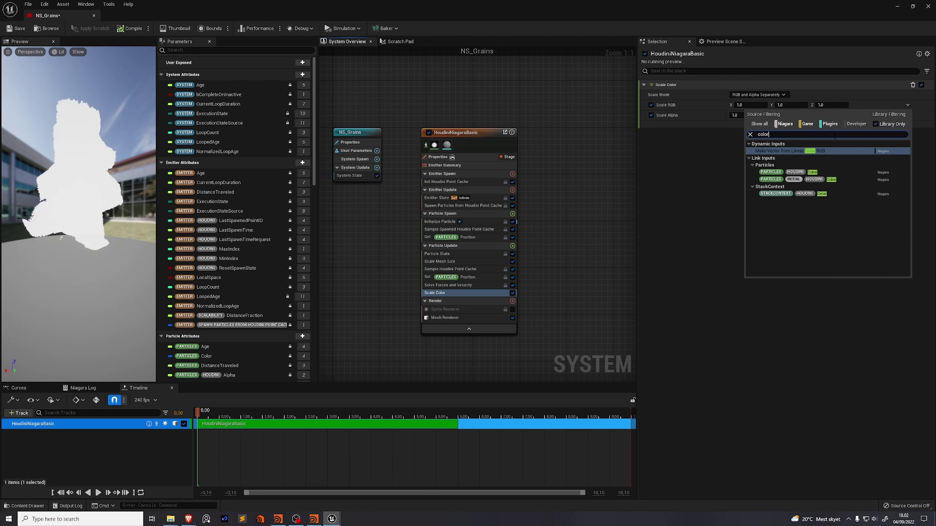
pyautogui.click(813, 173)
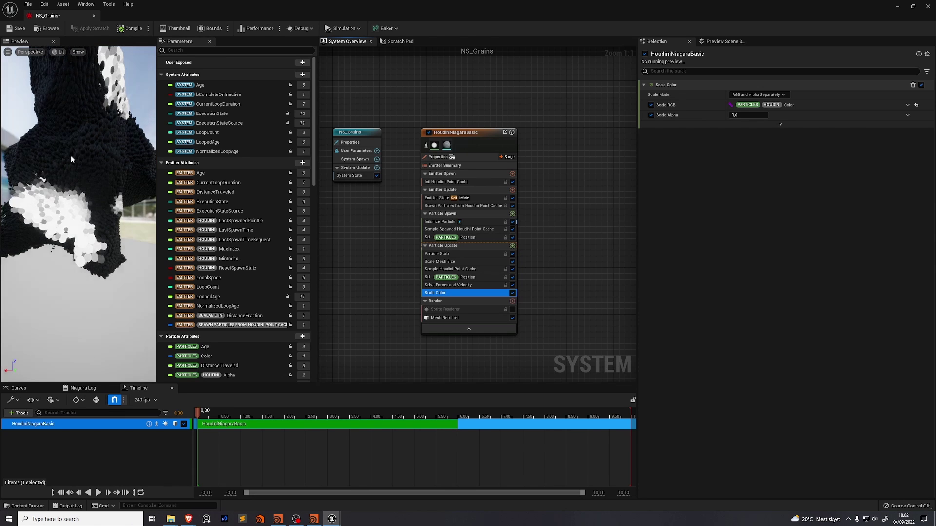
pyautogui.click(20, 29)
pyautogui.click(928, 7)
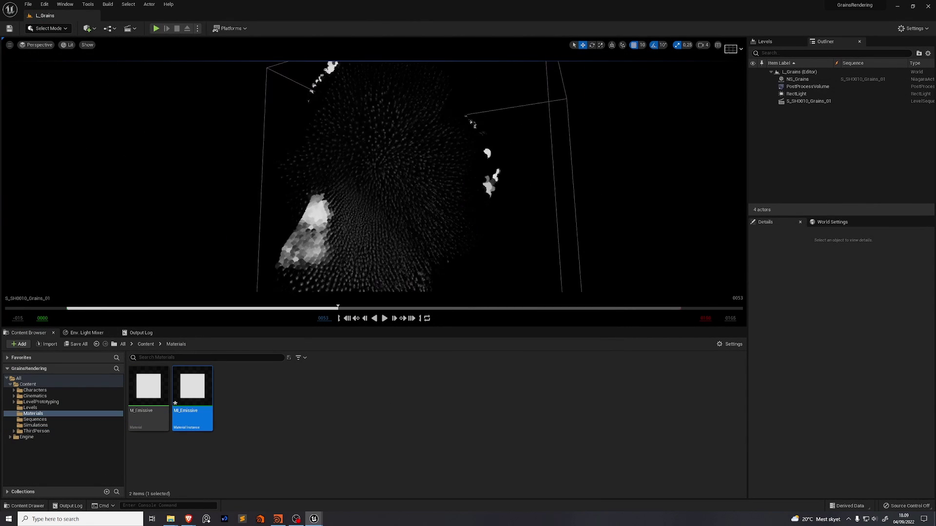
# Step: Select the NS_Grains actor in the level, enable Cast Shadow, and inspect the shaded grains from several angles
pyautogui.moveTo(375, 177); pyautogui.dragTo(389, 189, button='right')
pyautogui.click(390, 189)
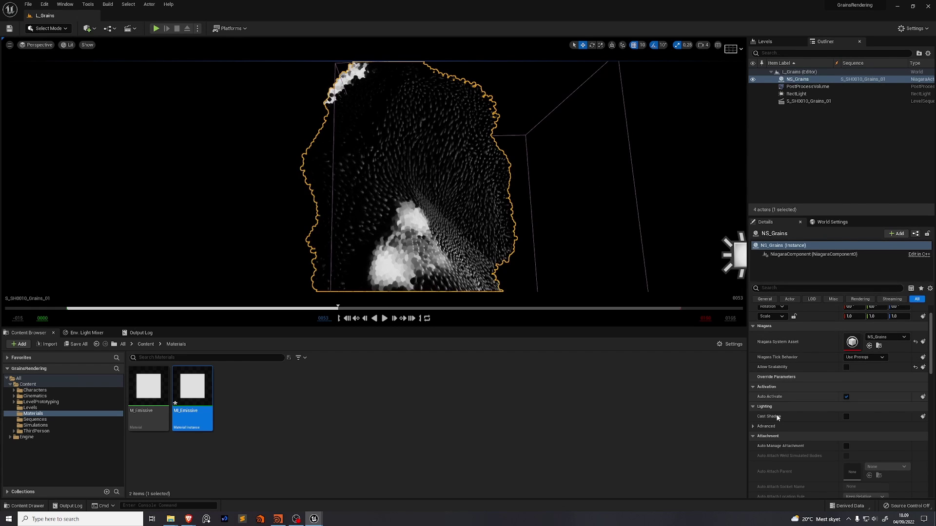
pyautogui.click(848, 418)
pyautogui.moveTo(497, 209); pyautogui.dragTo(517, 210, button='right')
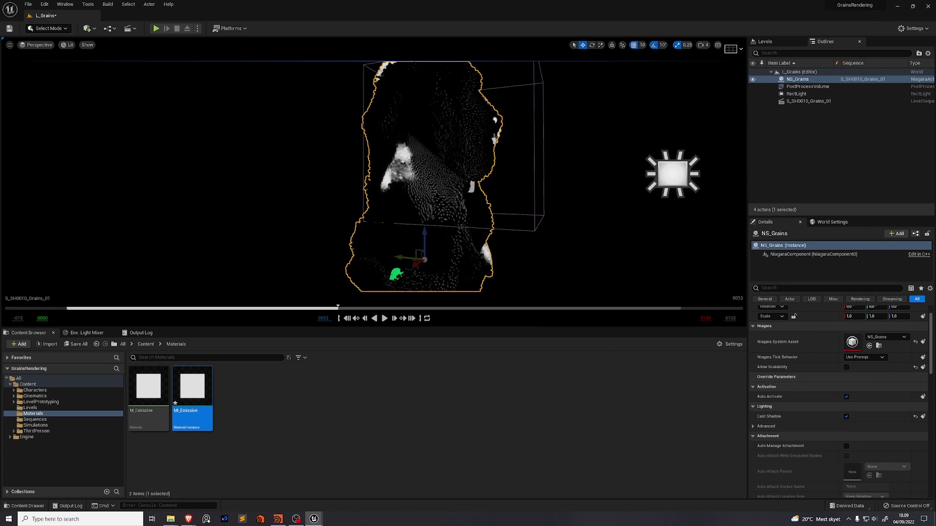
pyautogui.moveTo(619, 209); pyautogui.dragTo(599, 204, button='right')
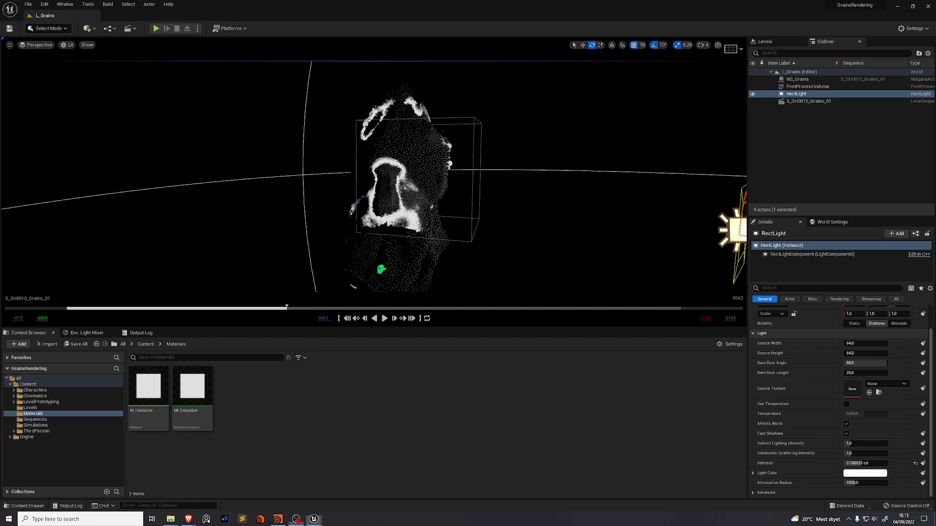
pyautogui.press('w')
pyautogui.moveTo(374, 176); pyautogui.dragTo(376, 177, button='right')
# Step: In M_Emissive, move the existing nodes apart and feed Particle Color into a new Multiply node placed ahead of the existing Multiply
pyautogui.doubleClick(148, 387)
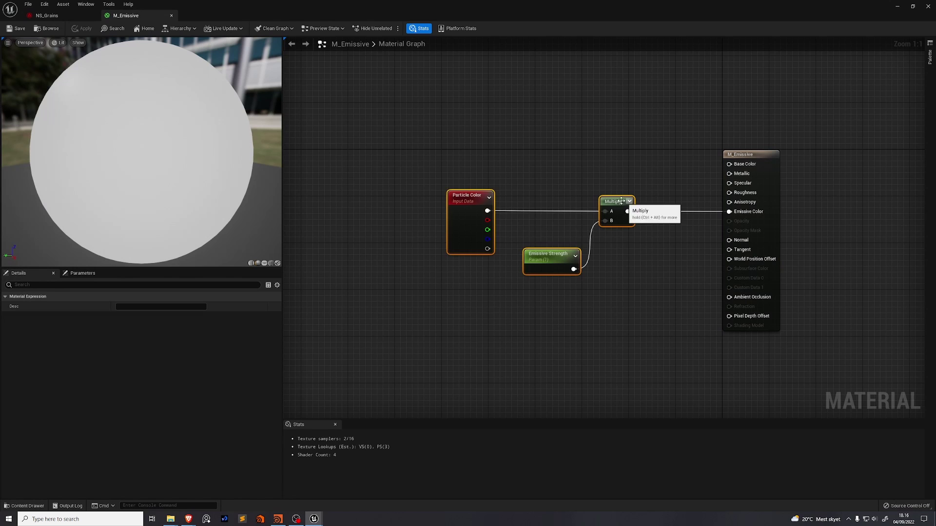
pyautogui.moveTo(624, 200); pyautogui.dragTo(524, 206)
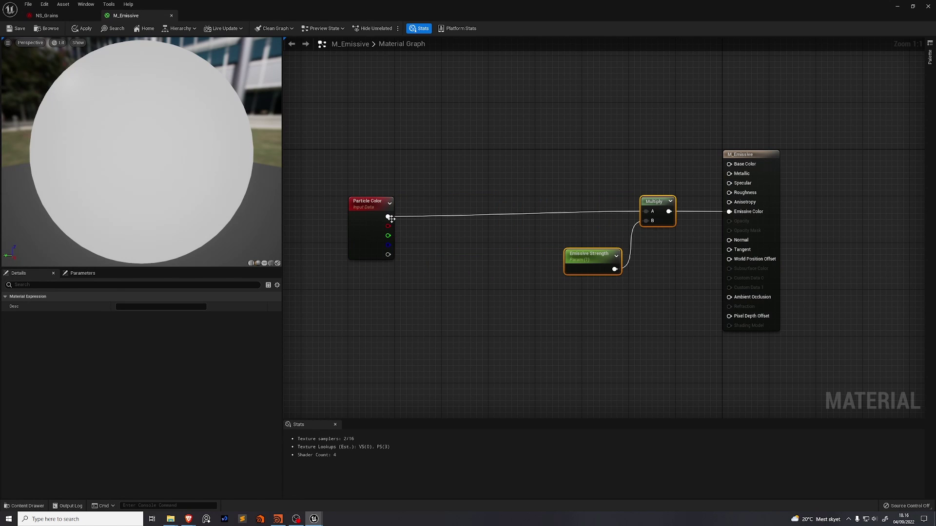
pyautogui.moveTo(389, 218); pyautogui.dragTo(443, 192)
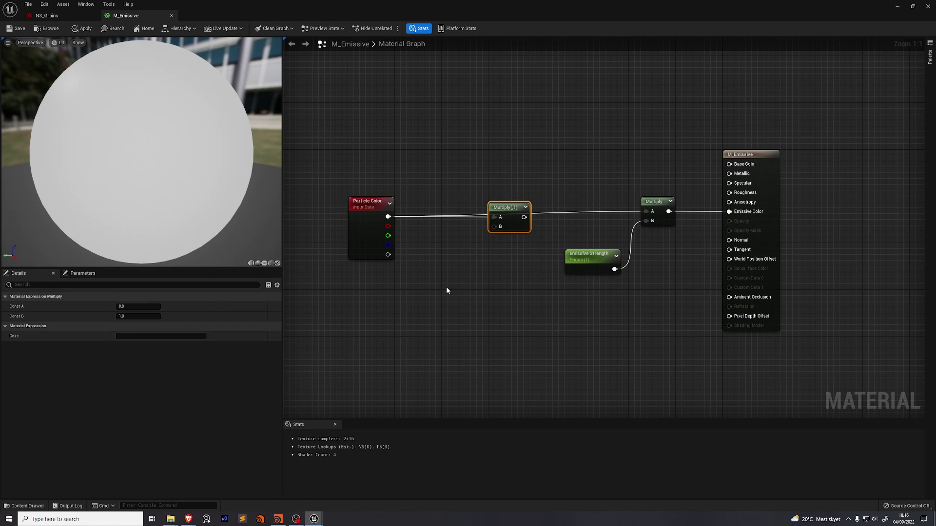
pyautogui.moveTo(430, 306); pyautogui.dragTo(447, 303, button='right')
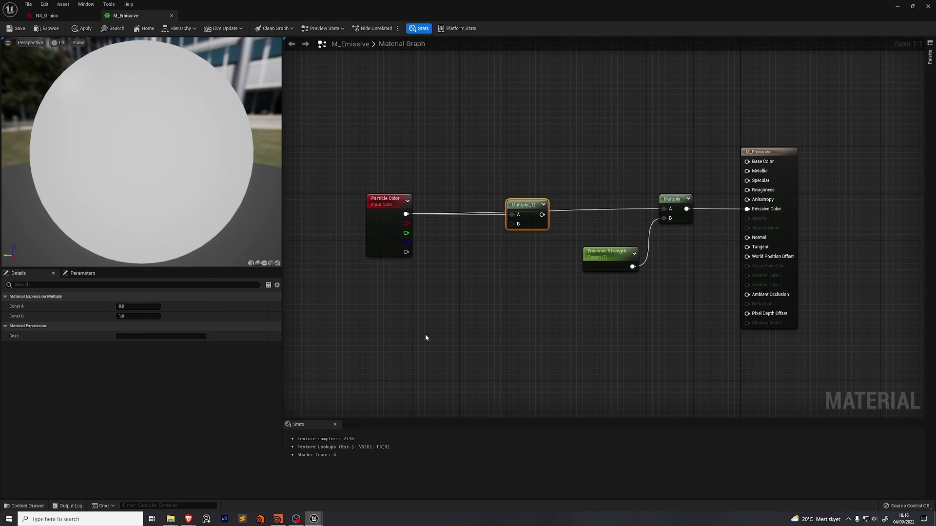
# Step: Add a three-component constant, convert it to a parameter named Emissive Color, and connect it to the new Multiply's B input
pyautogui.click(396, 334)
pyautogui.rightClick(393, 335)
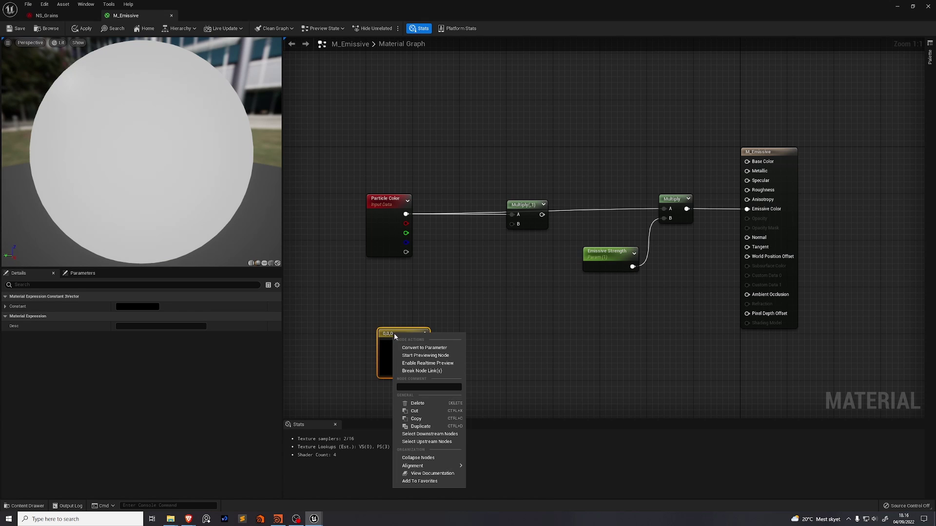
pyautogui.click(423, 348)
pyautogui.write('Emi')
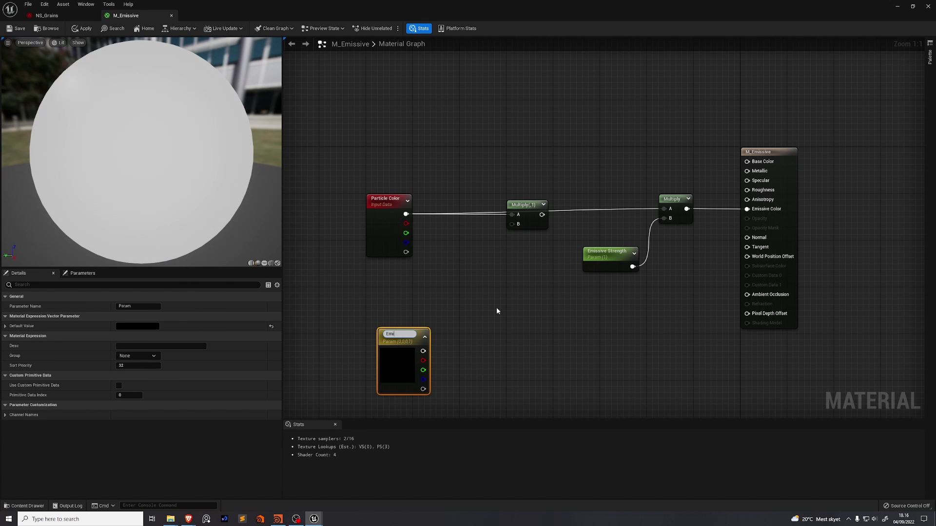
pyautogui.write('ssive Color')
pyautogui.press('Return')
pyautogui.moveTo(423, 351); pyautogui.dragTo(512, 224)
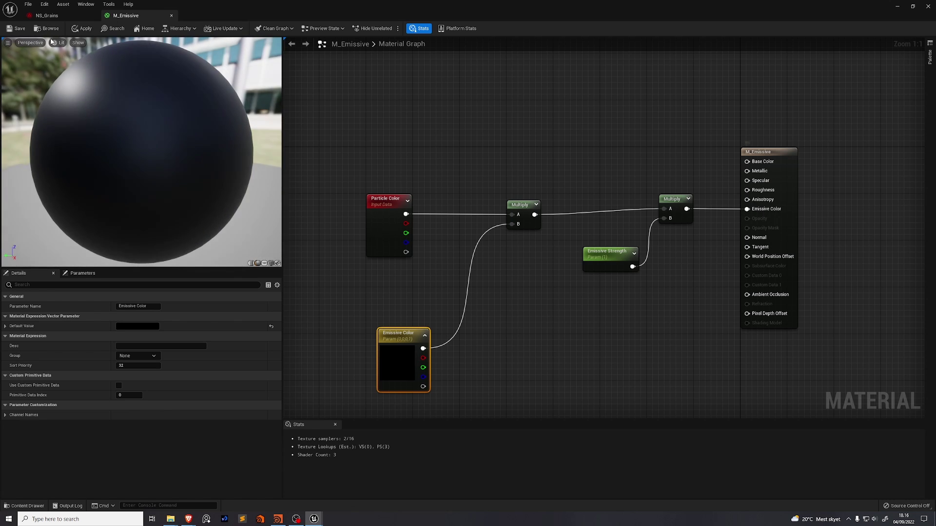
# Step: Set the Emissive Color parameter's default value to white
pyautogui.click(137, 328)
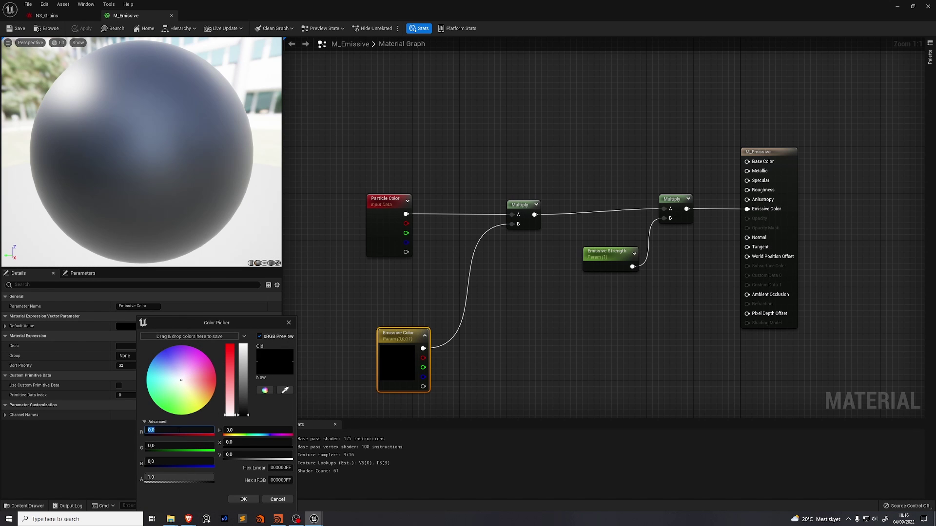
pyautogui.write('1')
pyautogui.press('Return')
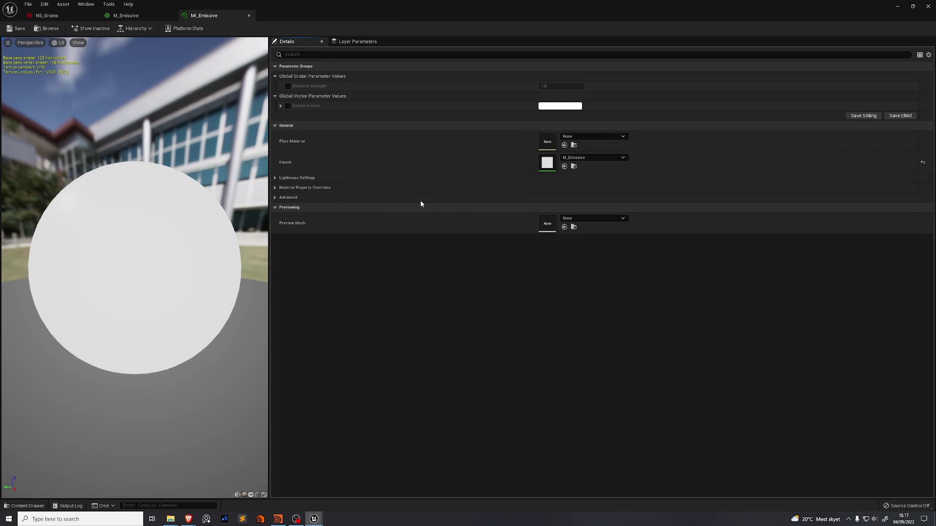
# Step: In MI_Emissive, override both parameters with a saturated blue Emissive Color and a higher Emissive Strength
pyautogui.moveTo(361, 14); pyautogui.dragTo(690, 71)
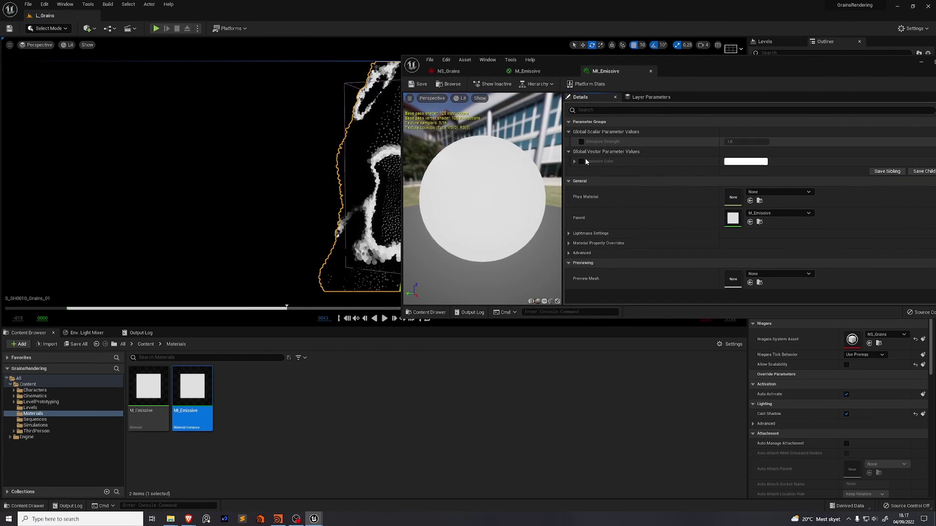
pyautogui.click(581, 141)
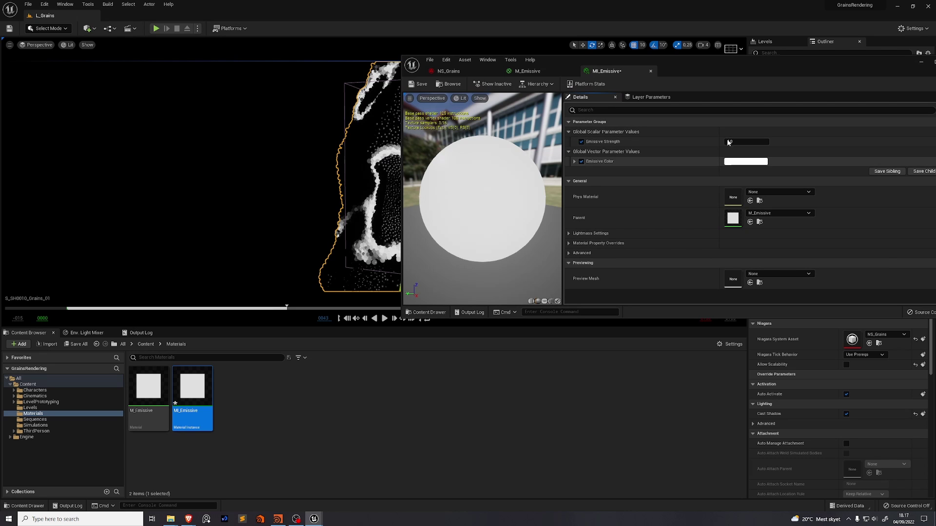
pyautogui.click(745, 161)
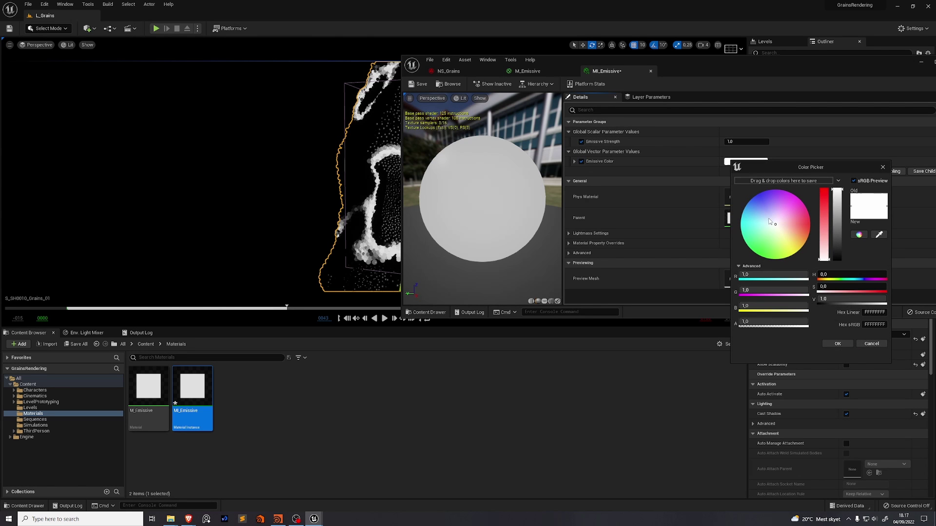
pyautogui.moveTo(769, 221); pyautogui.dragTo(752, 196)
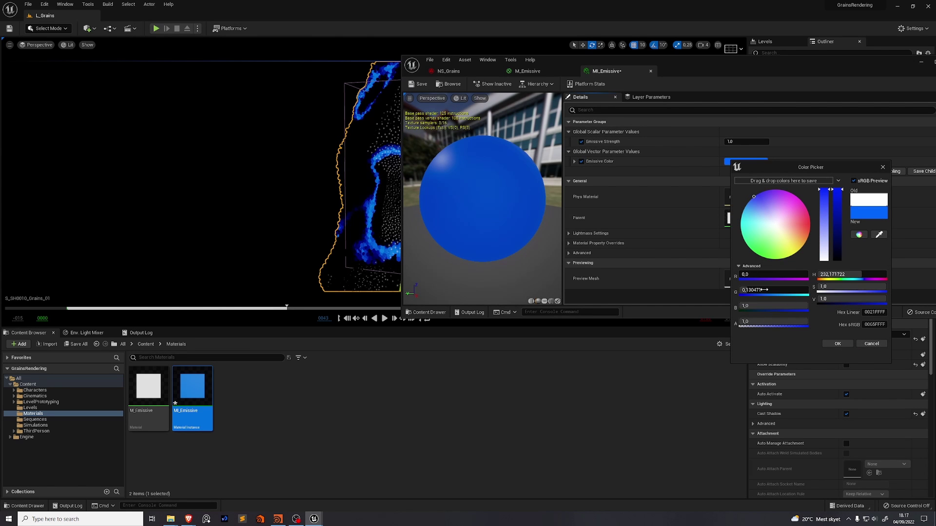
pyautogui.moveTo(771, 291); pyautogui.dragTo(772, 291)
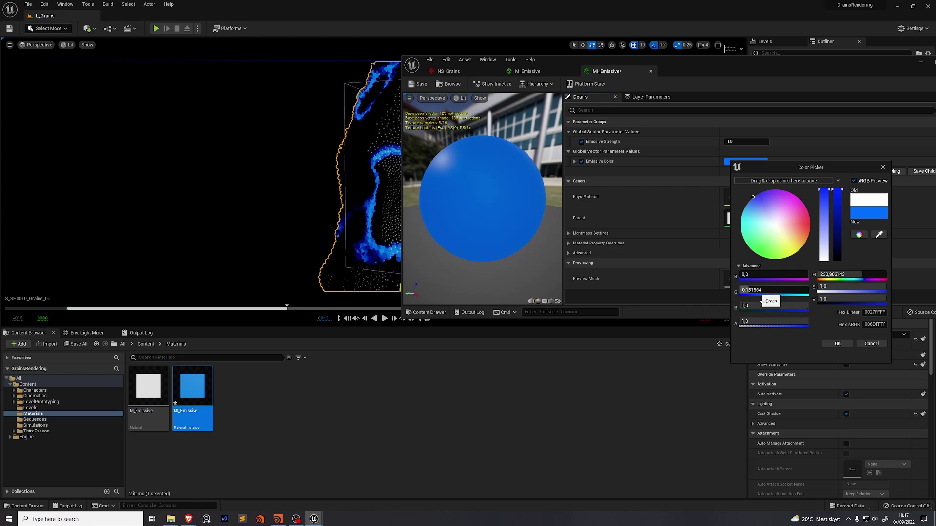
pyautogui.click(837, 343)
pyautogui.moveTo(746, 142); pyautogui.dragTo(760, 142)
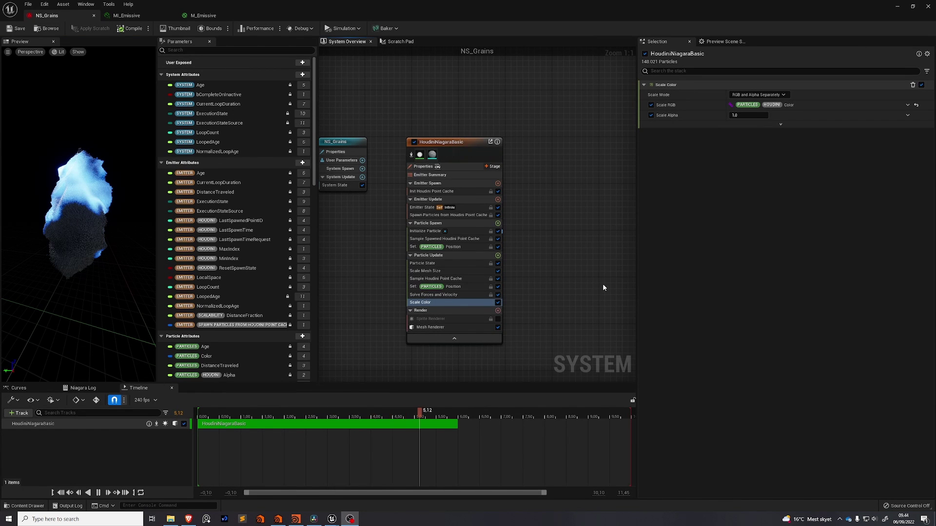
# Step: In M_Emissive, also connect Particle Color to the Base Color input and save the material
pyautogui.click(203, 15)
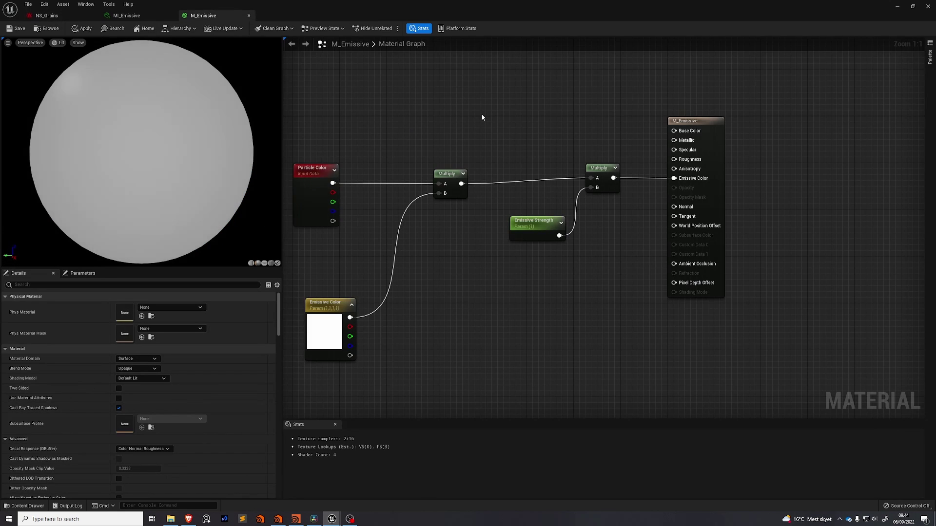
pyautogui.click(329, 184)
pyautogui.moveTo(333, 183); pyautogui.dragTo(674, 131)
pyautogui.hotkey('ctrl', 's')
# Step: In MI_Emissive, set Emissive Strength to 0 and change Emissive Color to white with R, G and B at 1
pyautogui.click(126, 16)
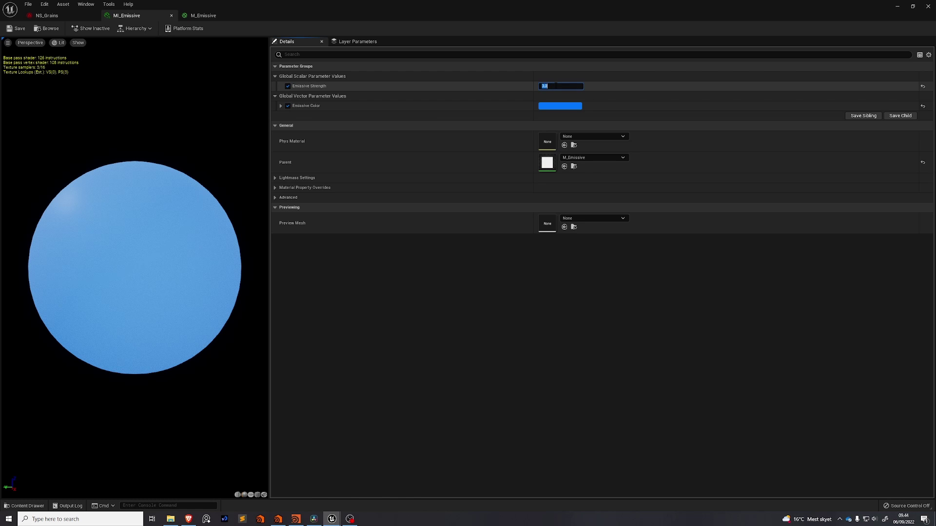
pyautogui.write('0')
pyautogui.press('Return')
pyautogui.click(561, 106)
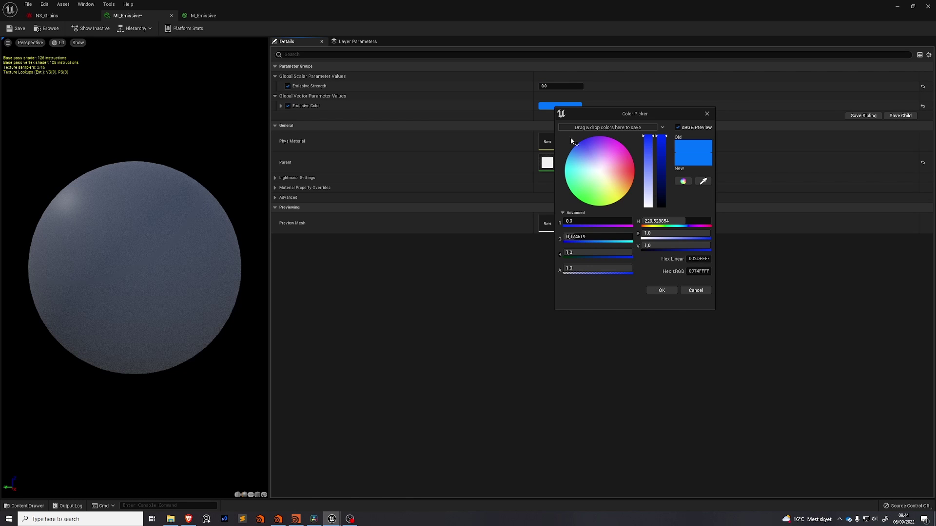
pyautogui.click(593, 221)
pyautogui.write('1')
pyautogui.press('Tab')
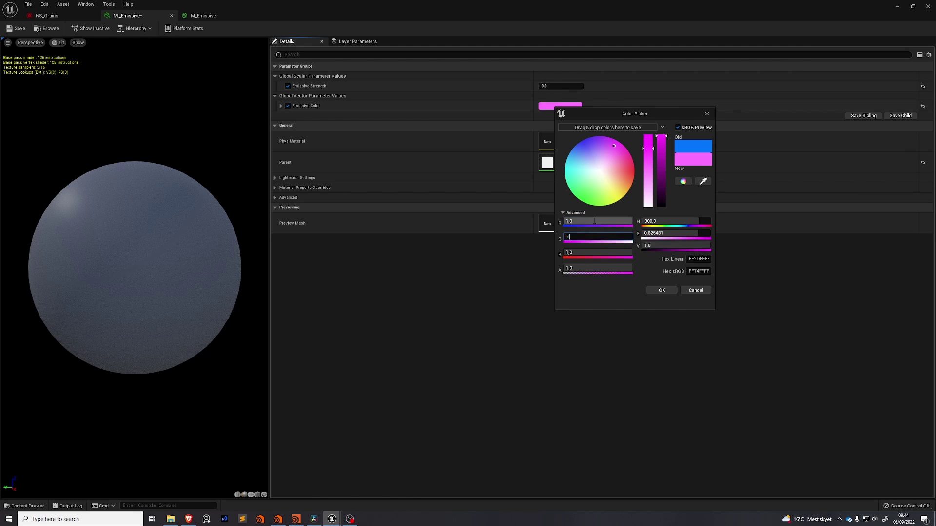
pyautogui.click(661, 290)
# Step: In NS_Grains, change the Scale Color module's Scale Mode to RGBA Linear Color Curve
pyautogui.click(47, 15)
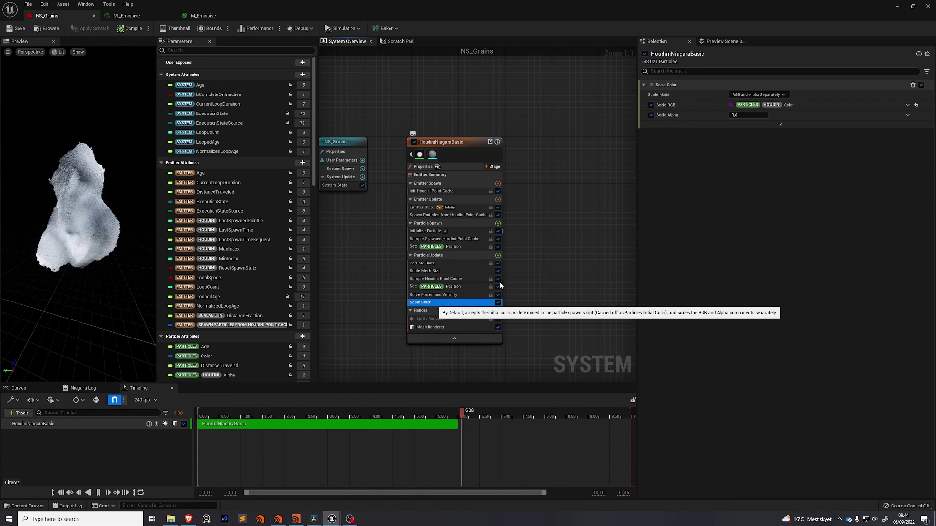
pyautogui.click(759, 96)
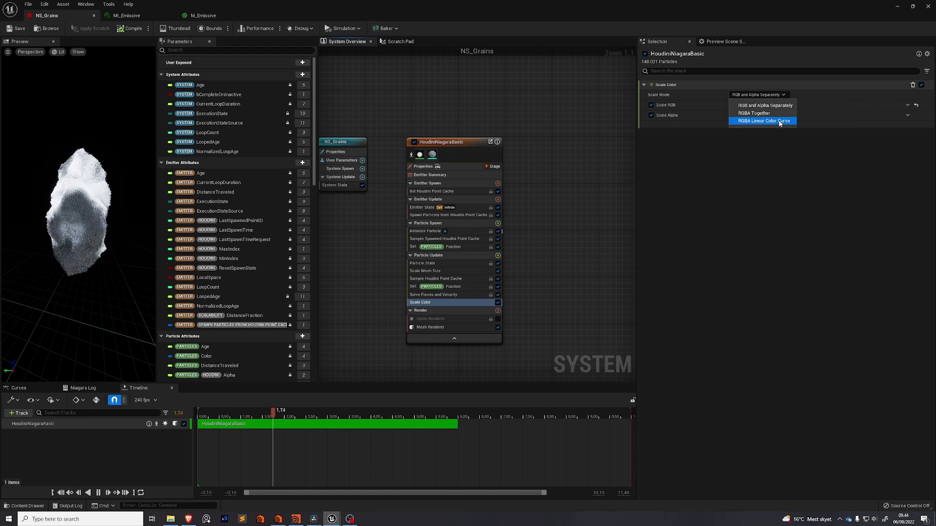
pyautogui.click(778, 121)
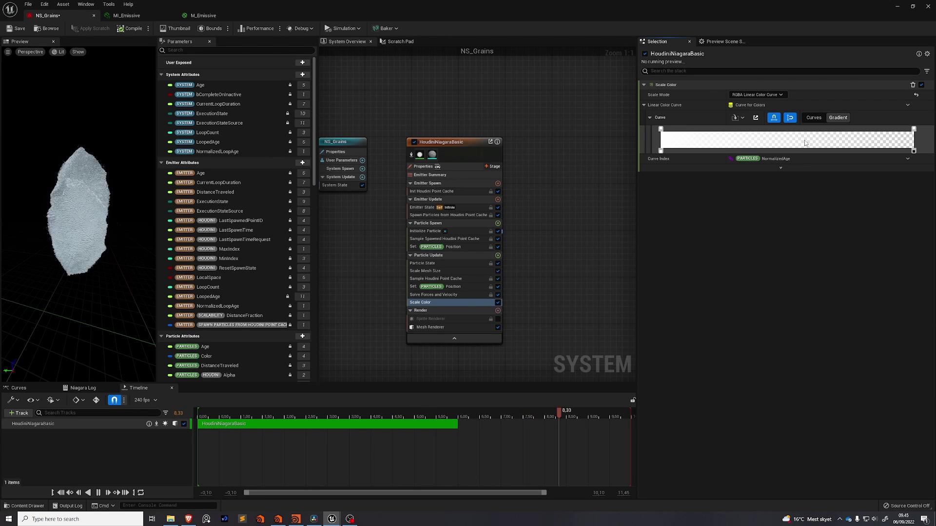
# Step: Drive the Curve Index with Make Float from Vector, using the Houdini particle Color attribute as the vector
pyautogui.click(907, 159)
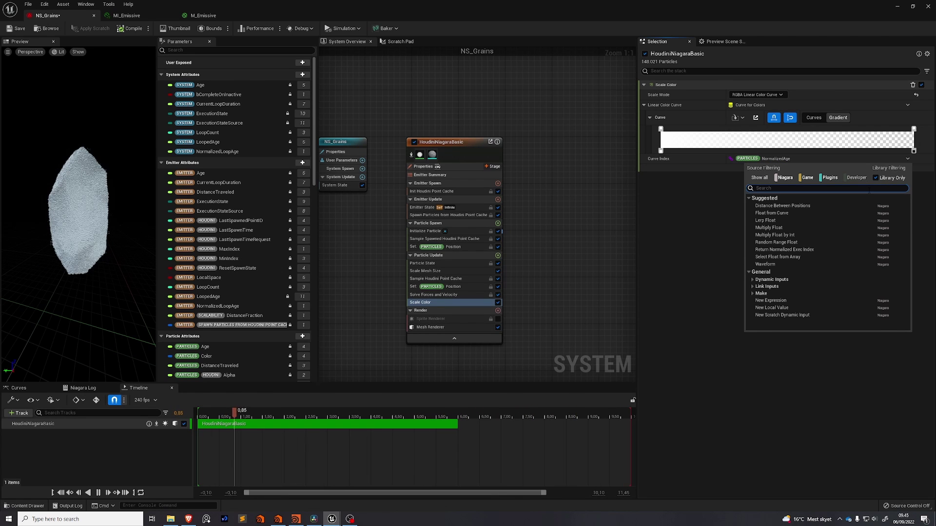
pyautogui.write('float from vec')
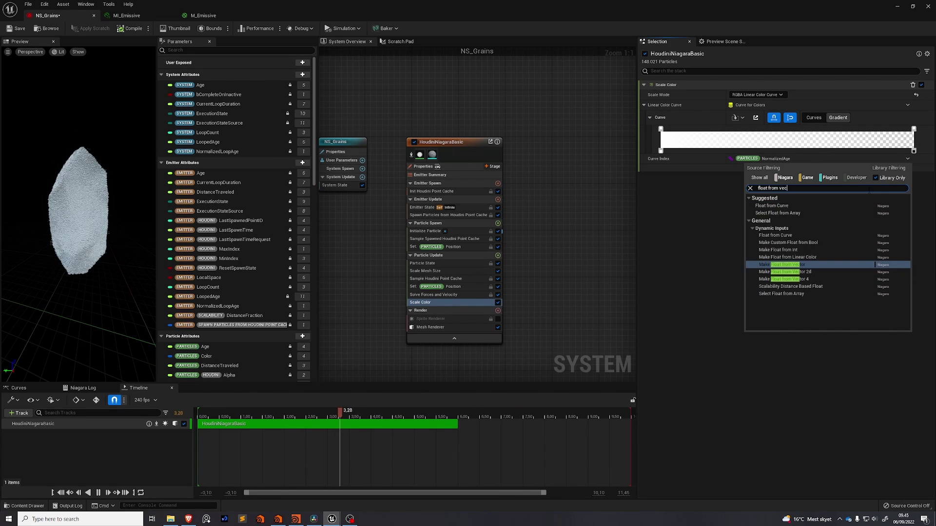
pyautogui.press('Return')
pyautogui.click(907, 170)
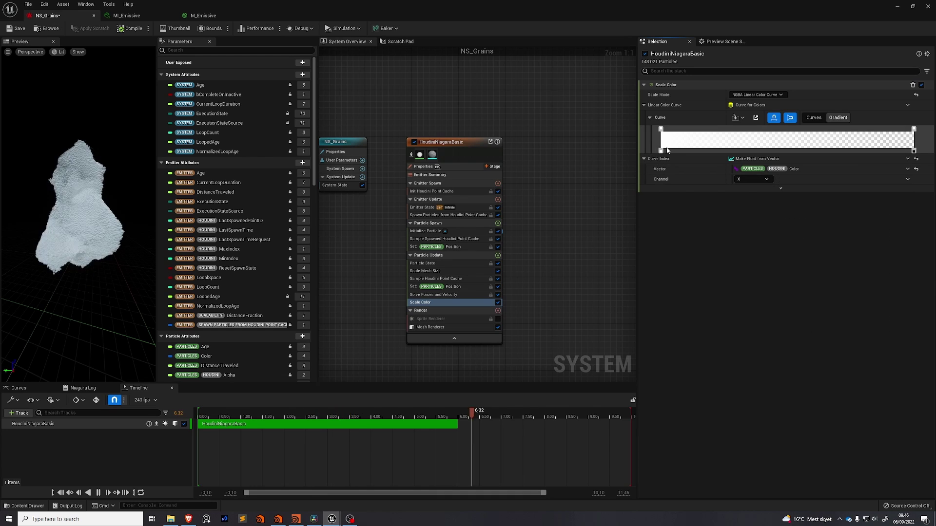
# Step: Set the opacity of the colour gradient's end alpha key to 1
pyautogui.click(915, 154)
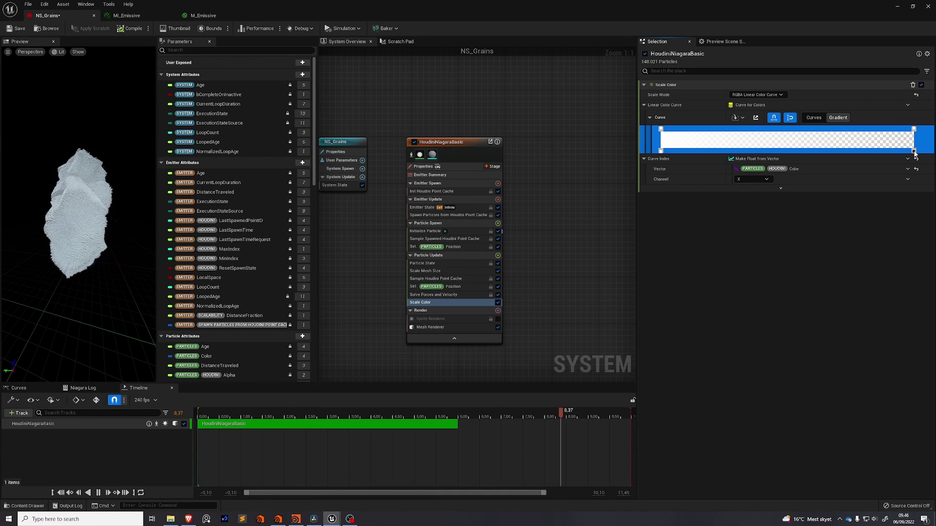
pyautogui.doubleClick(914, 152)
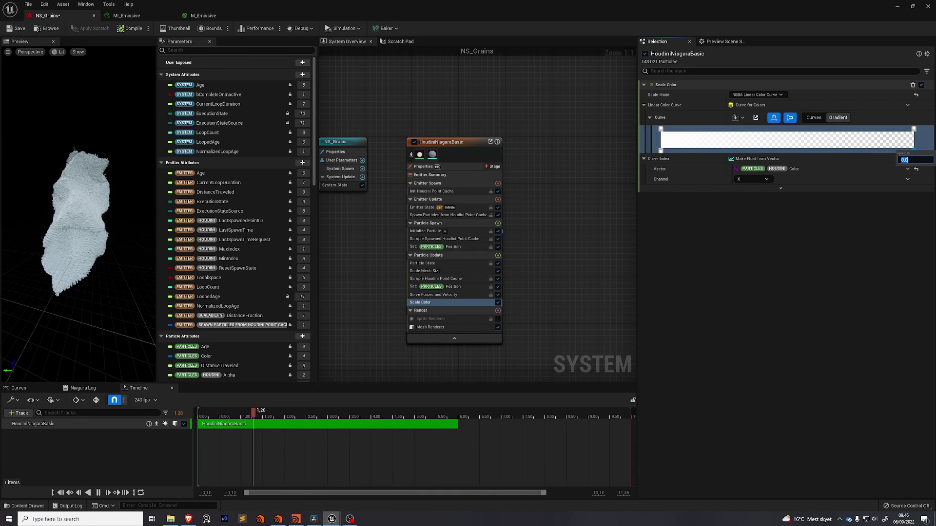
pyautogui.write('1')
pyautogui.press('Return')
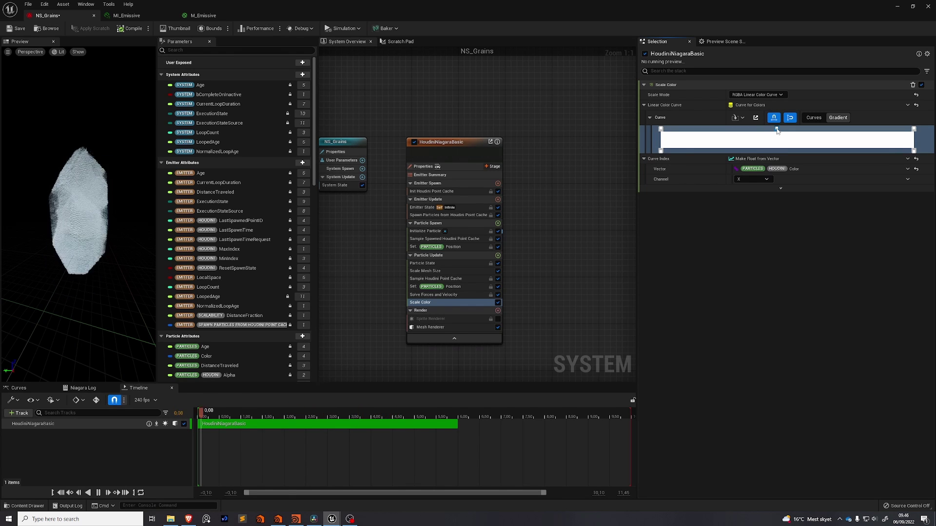
# Step: Colour the gradient with a magenta start key, a violet middle key and a cyan end key
pyautogui.doubleClick(777, 130)
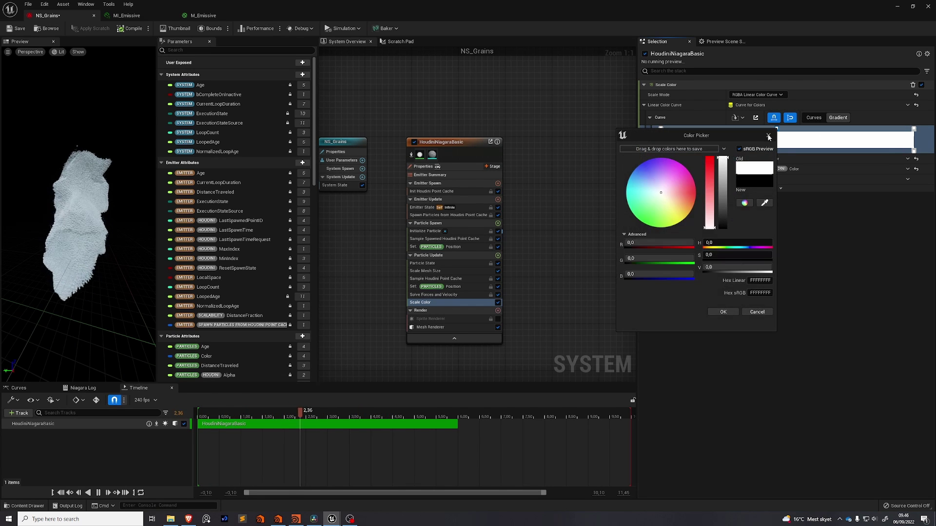
pyautogui.moveTo(656, 179); pyautogui.dragTo(648, 159)
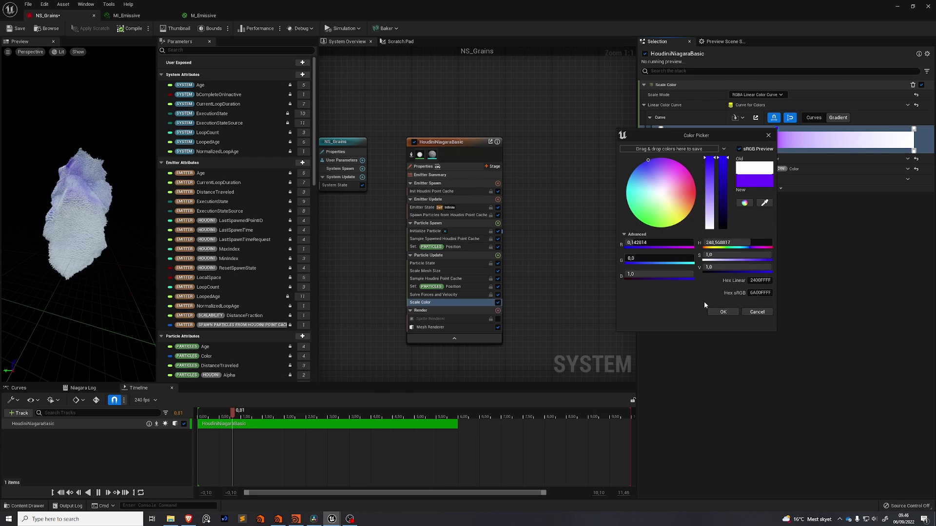
pyautogui.click(719, 313)
pyautogui.doubleClick(661, 129)
pyautogui.moveTo(706, 193); pyautogui.dragTo(736, 162)
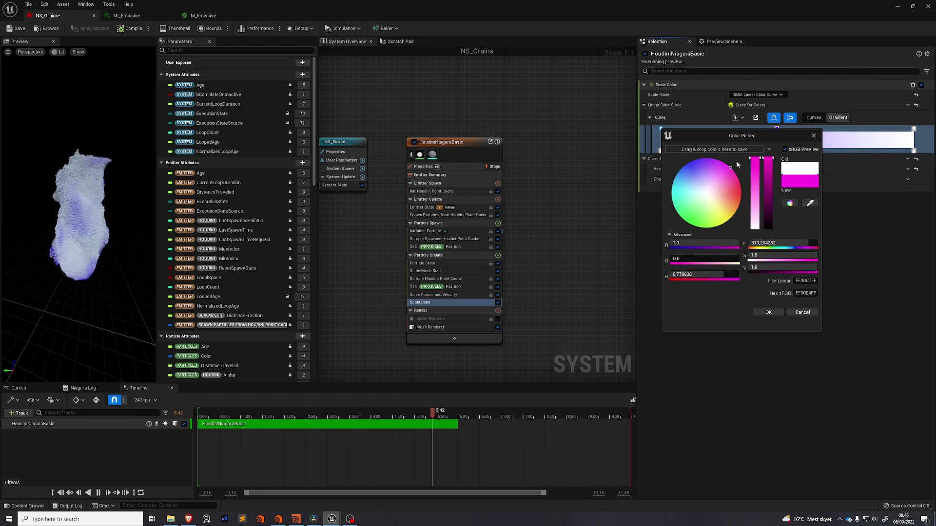
pyautogui.click(772, 311)
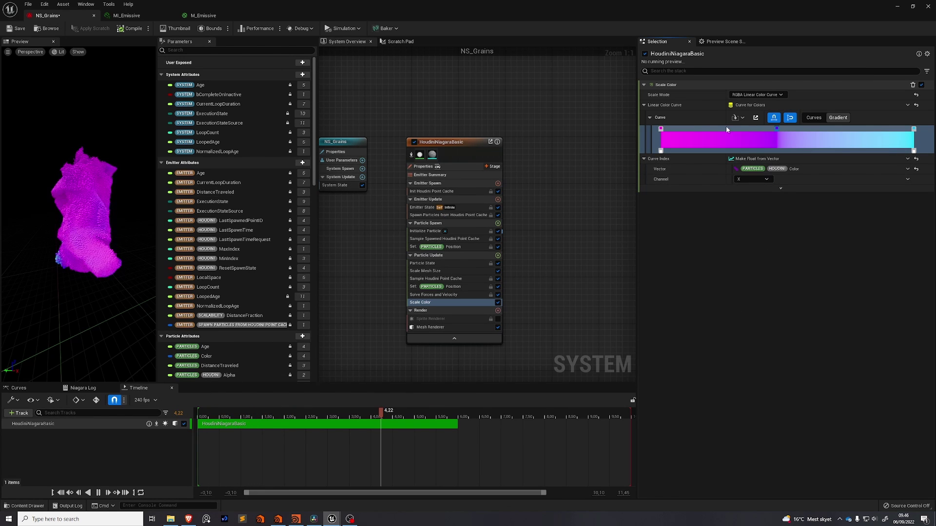
# Step: Move the violet key to about 18% and the cyan key to about 40% of the gradient, and check the preview
pyautogui.moveTo(726, 130); pyautogui.dragTo(707, 130)
pyautogui.moveTo(914, 130); pyautogui.dragTo(835, 130)
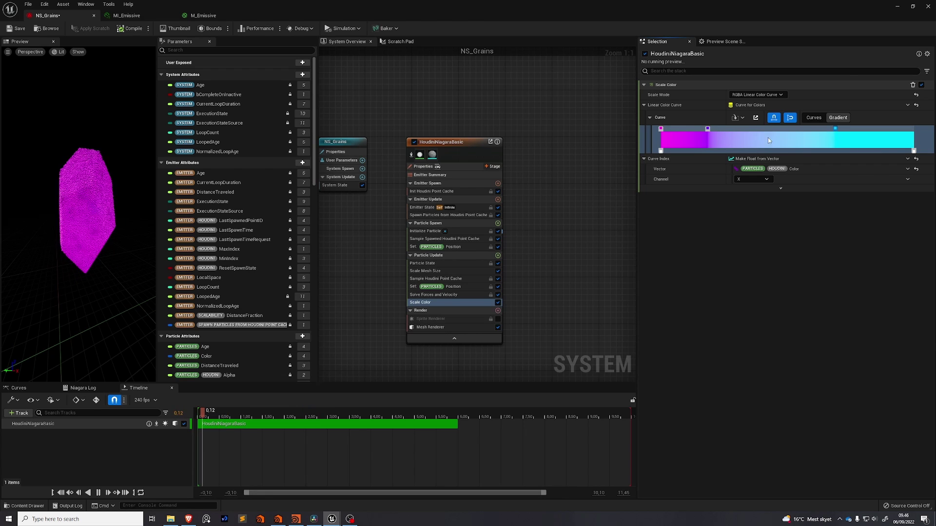
pyautogui.moveTo(769, 140); pyautogui.dragTo(763, 139)
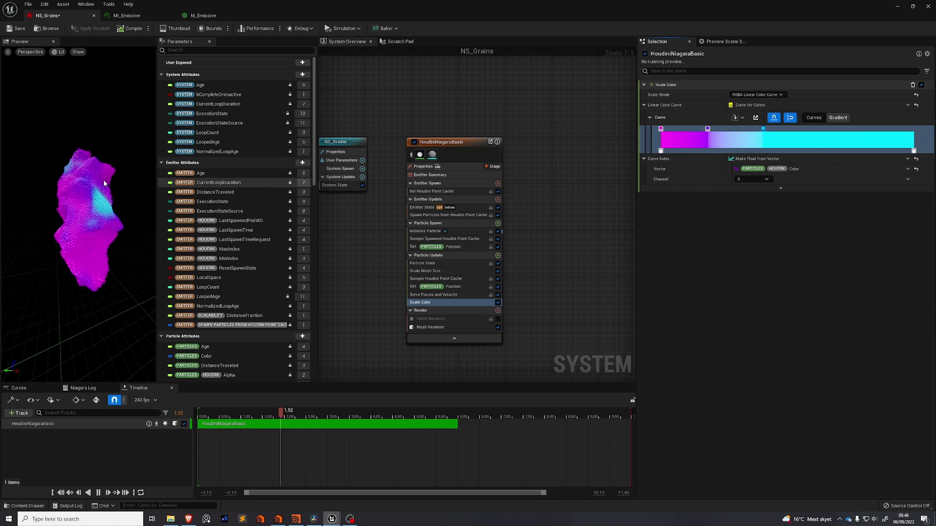
pyautogui.moveTo(104, 184); pyautogui.dragTo(88, 184)
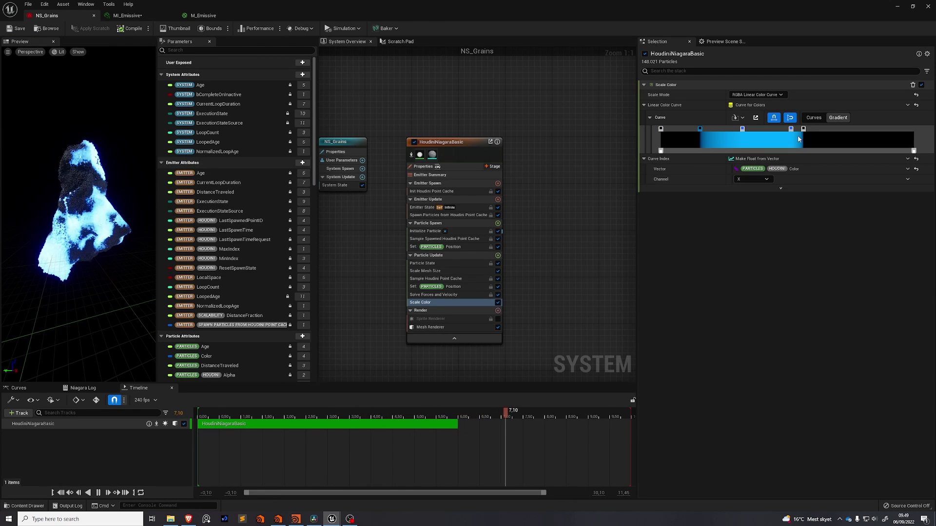
# Step: Inspect the light settings of RectLight, RectLight2 and RectLight3 around the grains in the level
pyautogui.click(124, 15)
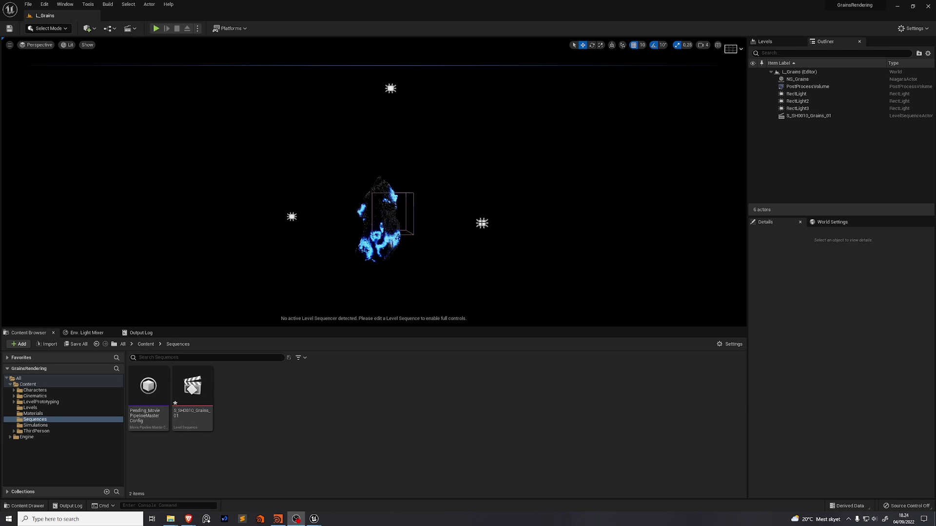
pyautogui.click(482, 222)
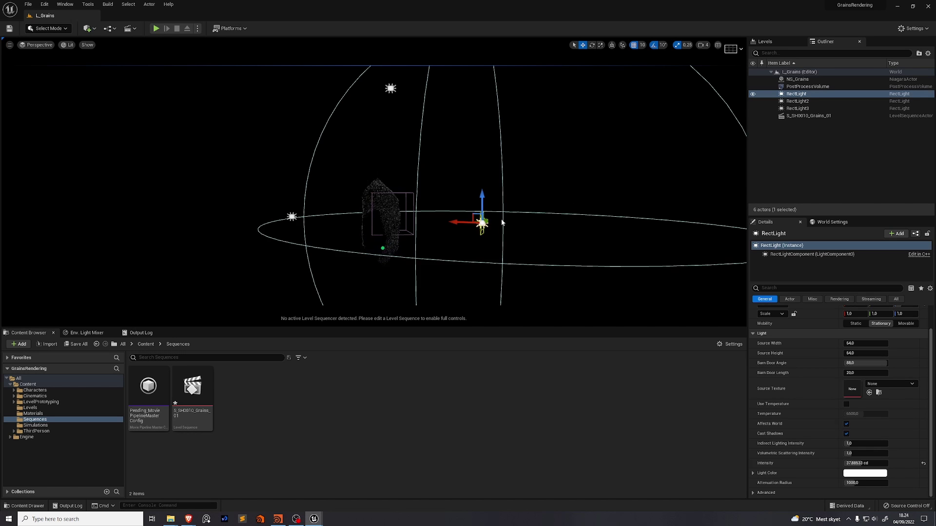
pyautogui.click(291, 217)
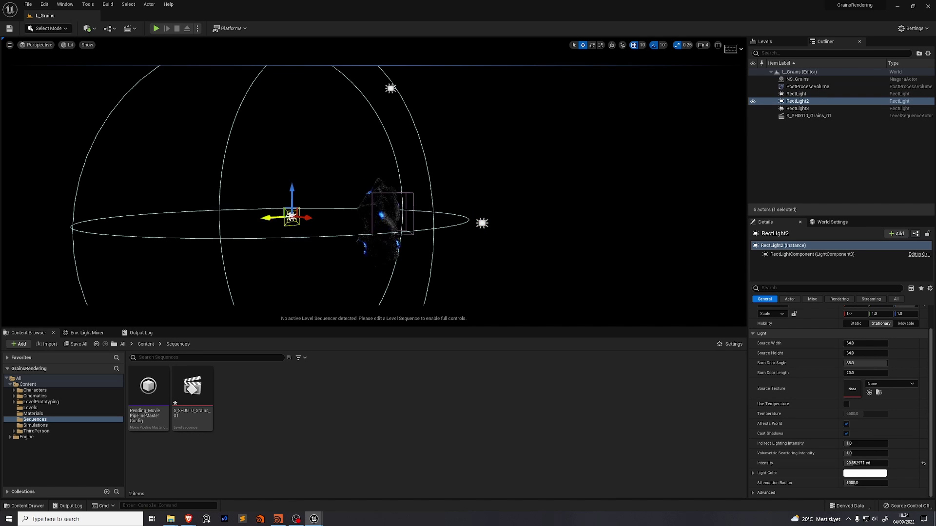
pyautogui.click(390, 89)
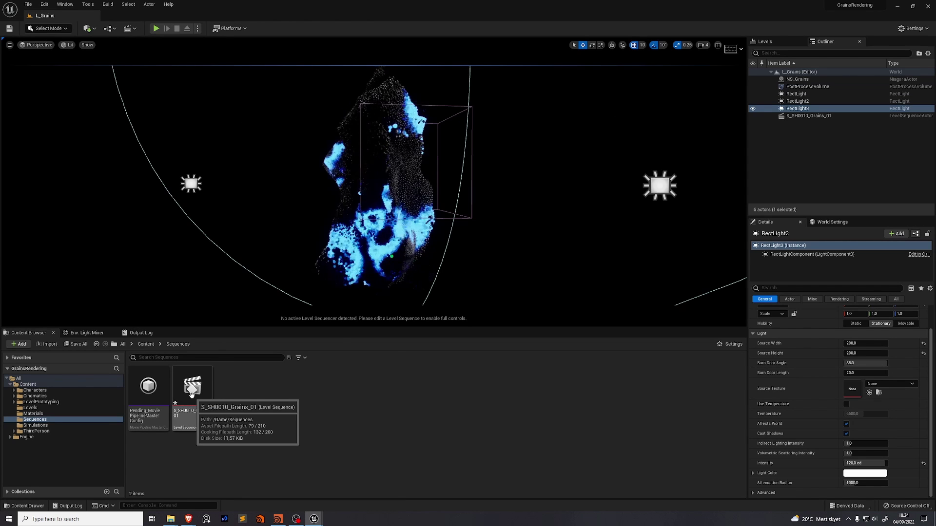
# Step: Open the S_SH0010_Grains_01 level sequence and create a new cine camera as its current camera cut
pyautogui.doubleClick(191, 394)
pyautogui.click(384, 224)
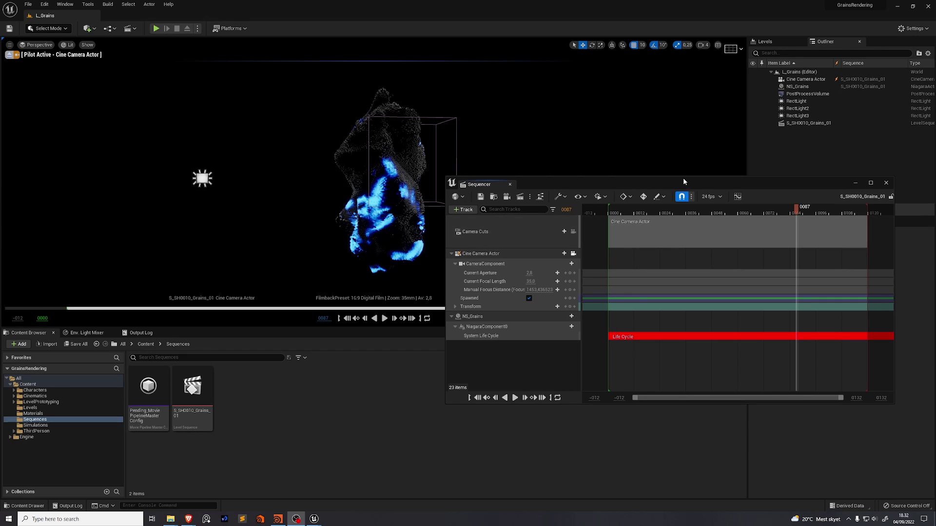
pyautogui.moveTo(683, 179); pyautogui.dragTo(935, 210)
# Step: Overlay a 3x3 composition grid on the viewport and pilot the cine camera to centre the grains in it
pyautogui.click(731, 49)
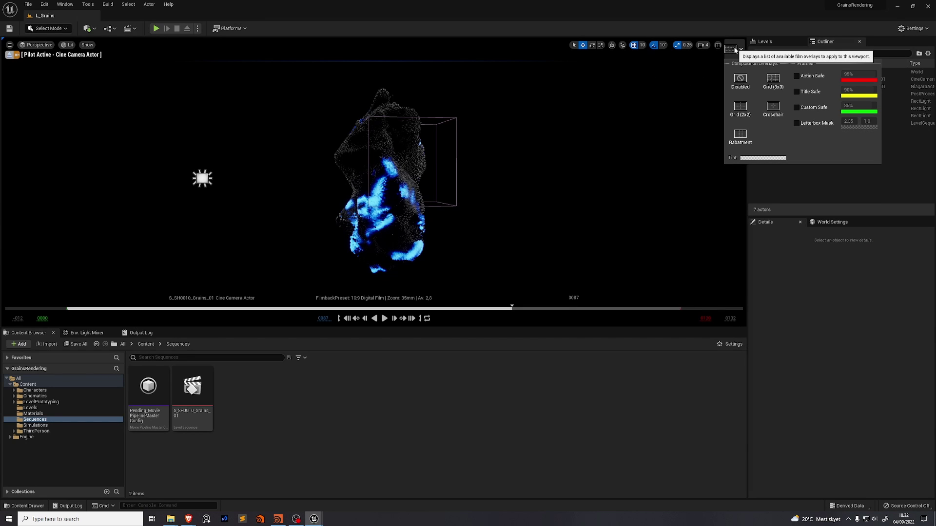
pyautogui.click(773, 81)
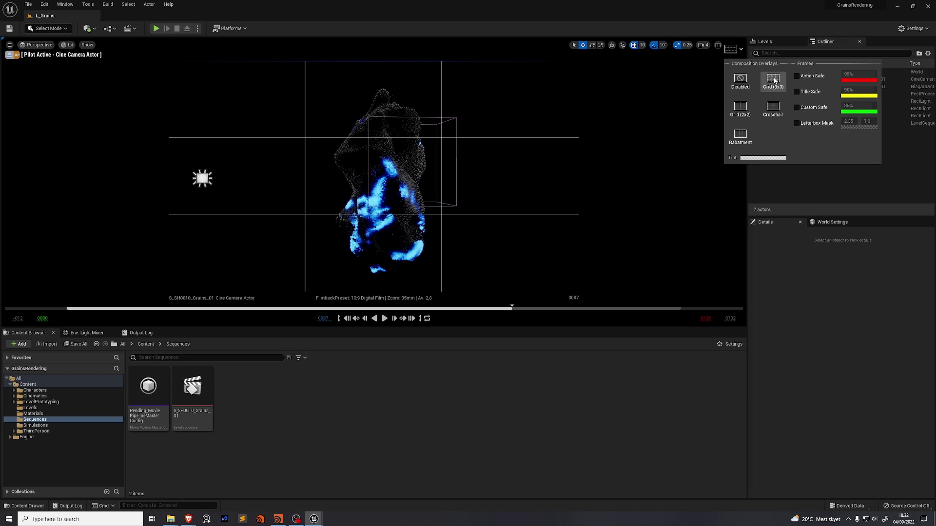
pyautogui.moveTo(374, 178); pyautogui.dragTo(369, 178, button='middle')
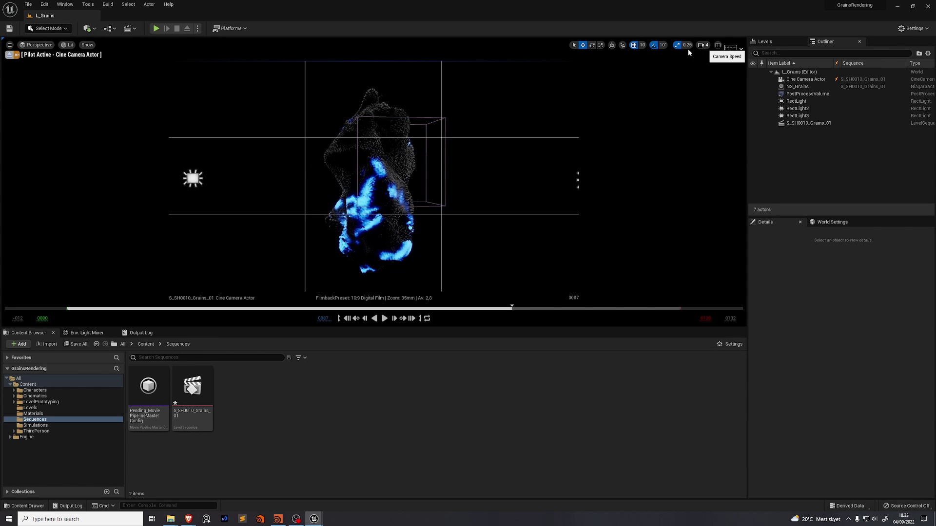
pyautogui.click(701, 46)
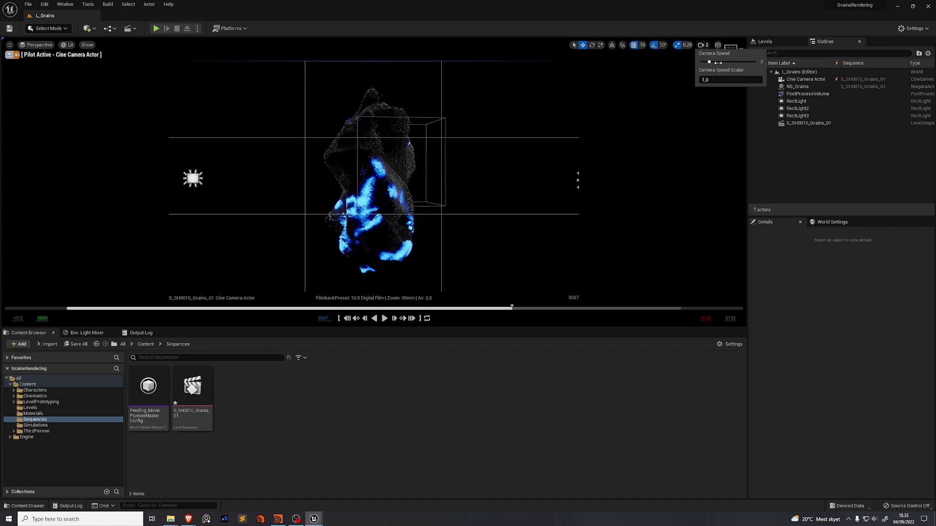
pyautogui.click(701, 46)
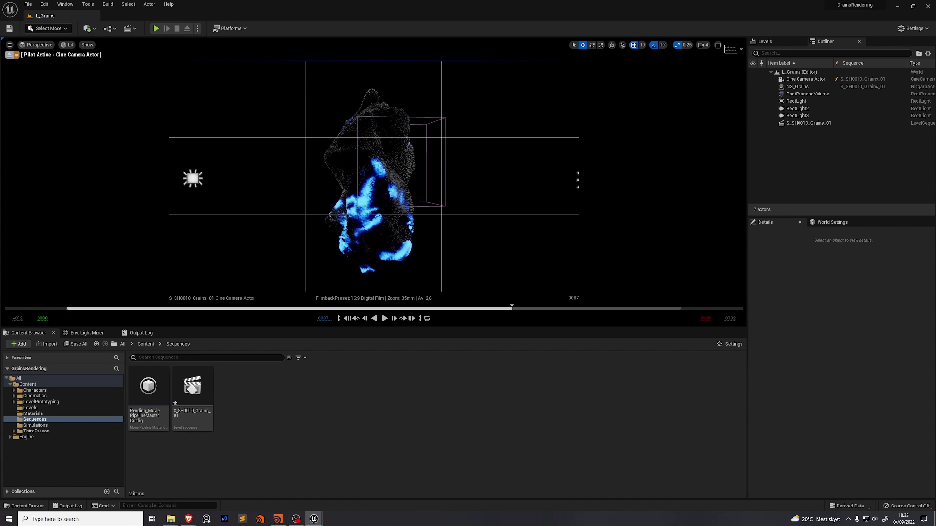
pyautogui.moveTo(373, 178); pyautogui.dragTo(375, 179, button='right')
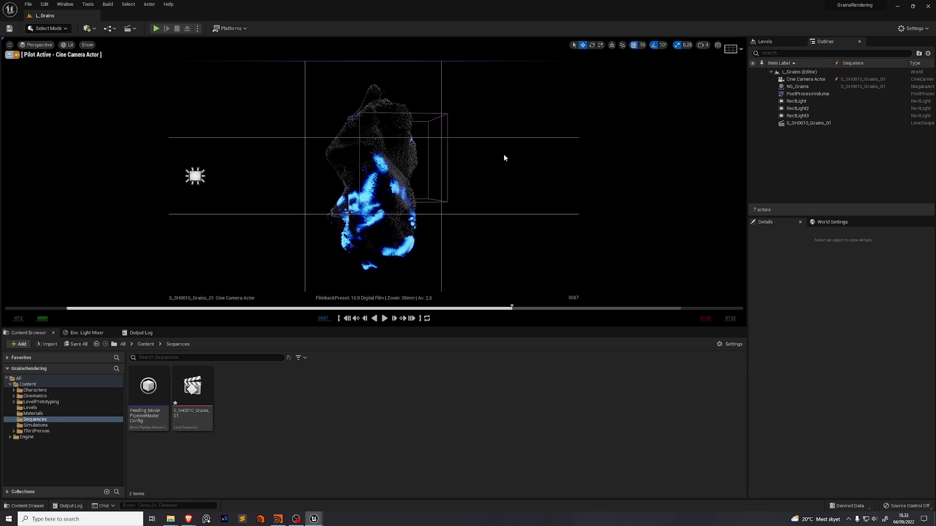
pyautogui.click(731, 51)
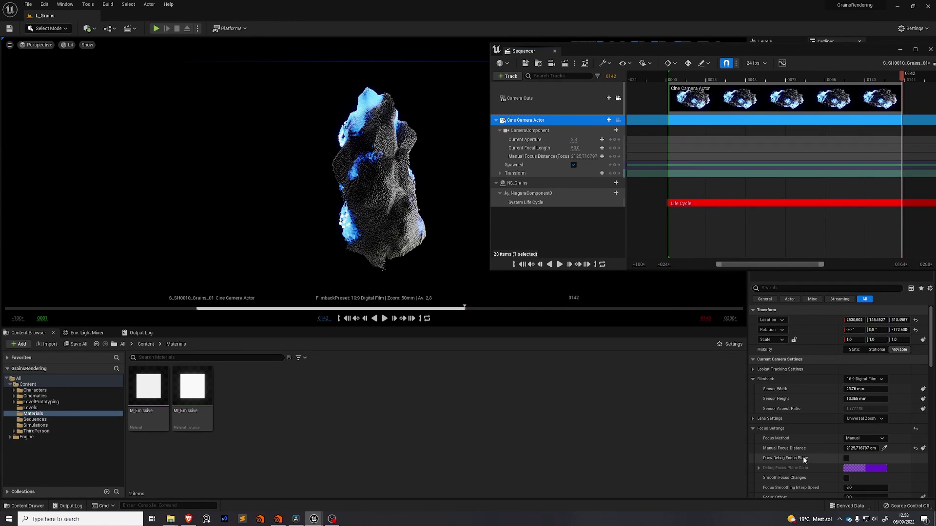
# Step: Set the cine camera's manual focus distance to about 2098.38 cm using the debug focus plane, and turn the plane off again
pyautogui.click(846, 458)
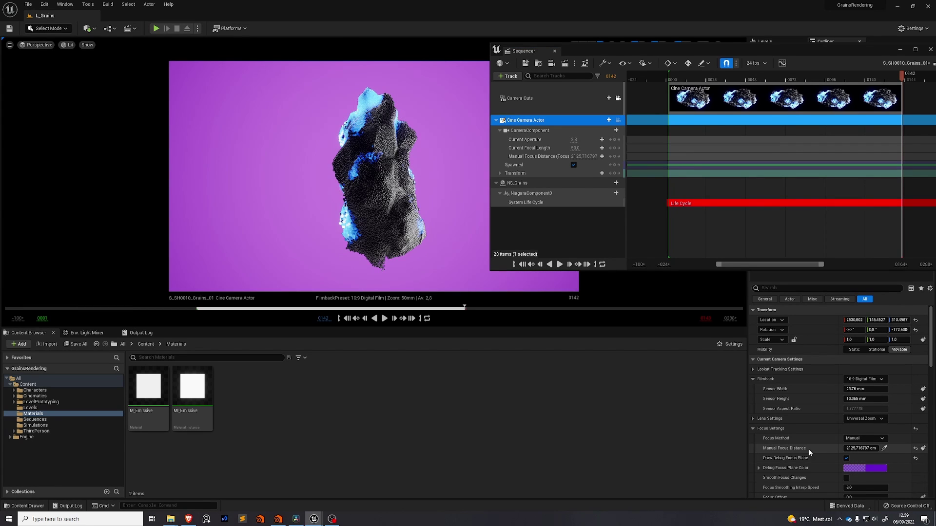
pyautogui.moveTo(855, 449)
pyautogui.mouseDown()
pyautogui.moveTo(892, 450)
pyautogui.moveTo(844, 449)
pyautogui.moveTo(875, 450)
pyautogui.mouseUp()
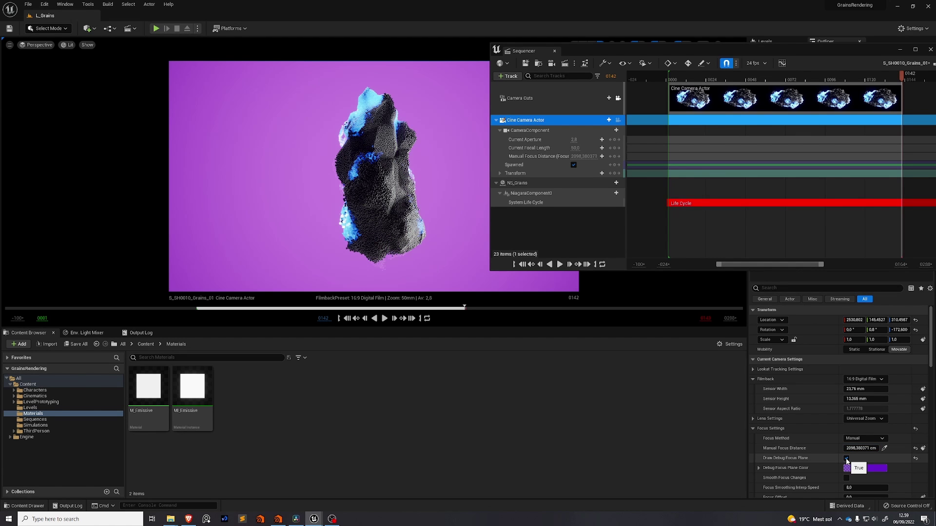
pyautogui.click(846, 458)
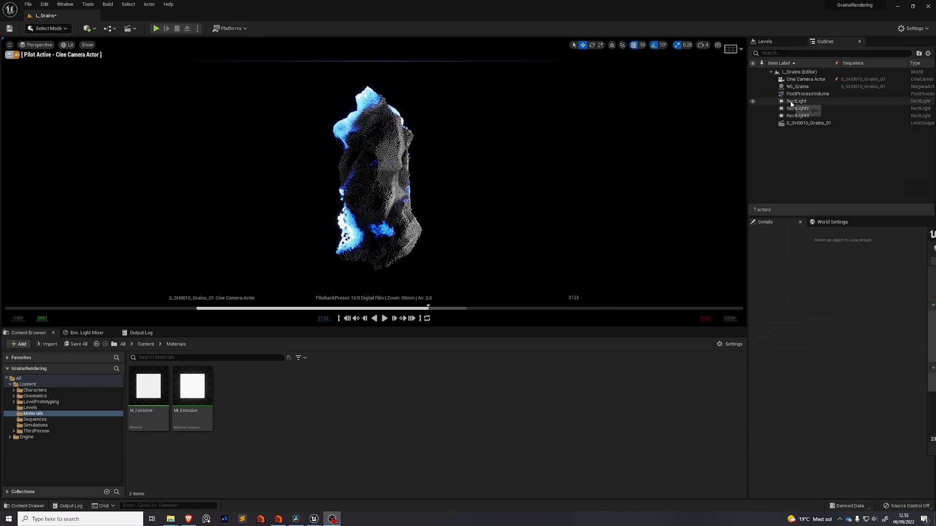
# Step: Add a Cube shape to the level and release the viewport from the cine camera
pyautogui.click(799, 101)
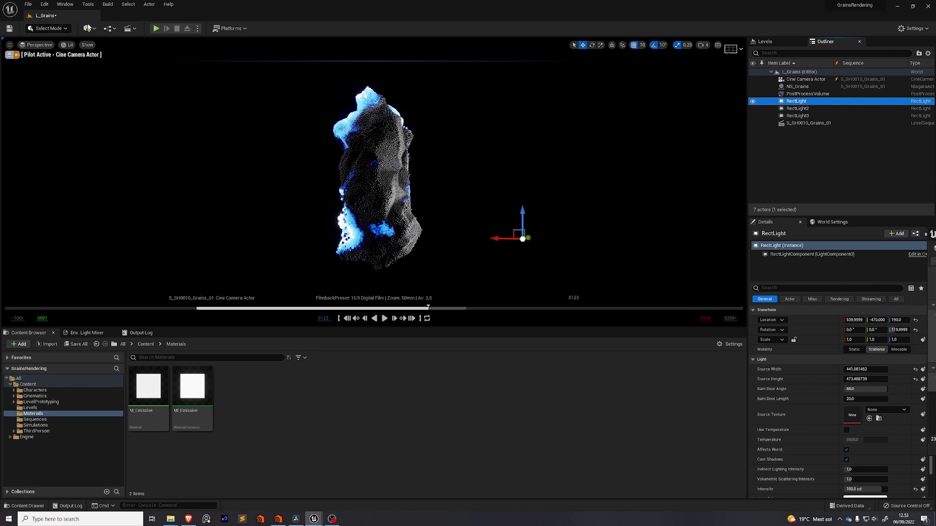
pyautogui.click(88, 27)
pyautogui.moveTo(136, 106)
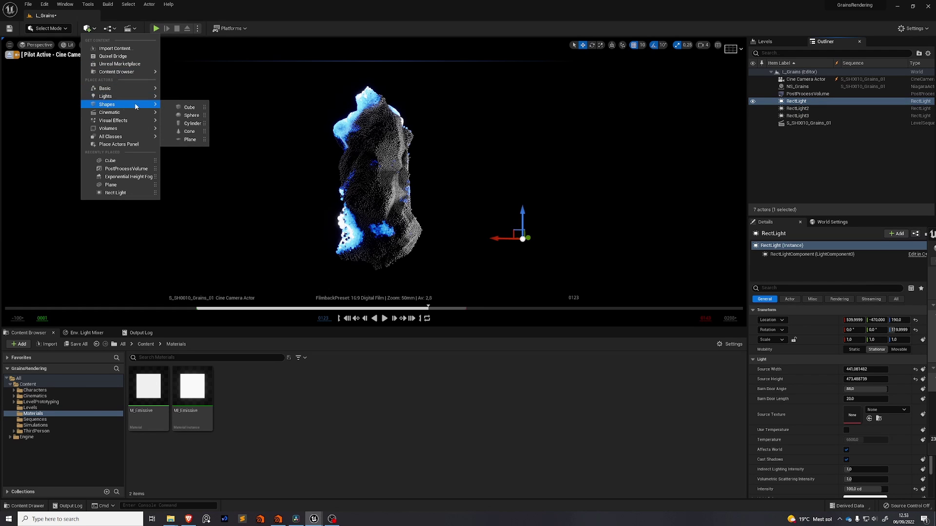
pyautogui.click(189, 107)
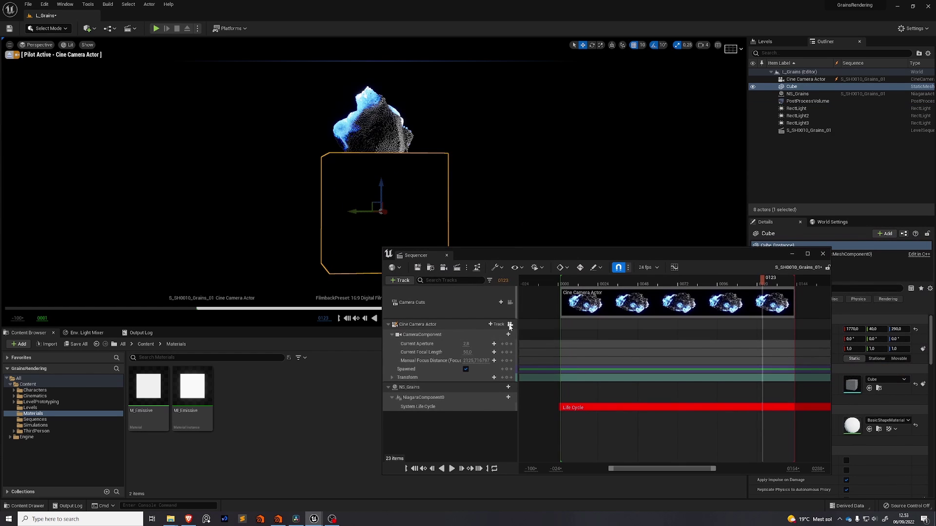
pyautogui.click(510, 325)
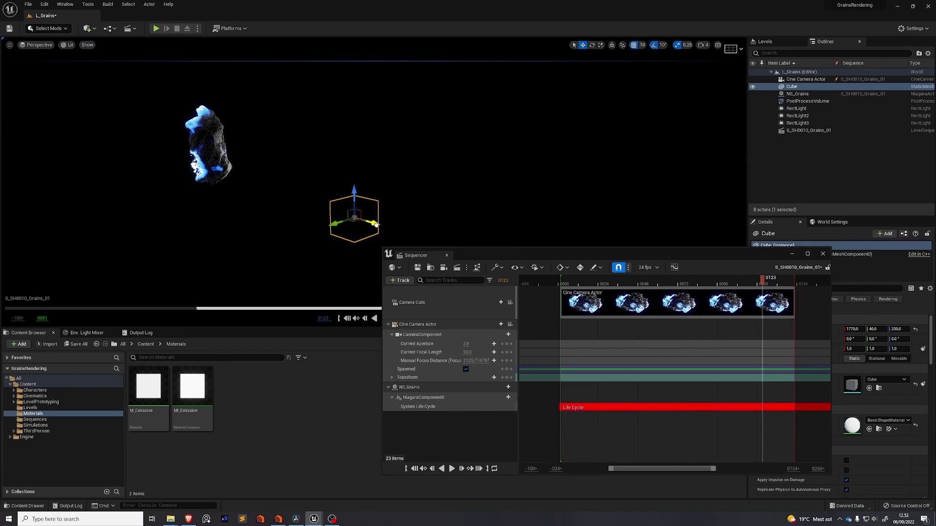
# Step: Move the cube back towards the grains, activate the scale tool, and hide the cube in the viewport
pyautogui.moveTo(376, 225); pyautogui.dragTo(224, 199)
pyautogui.moveTo(191, 148); pyautogui.dragTo(149, 216)
pyautogui.press('r')
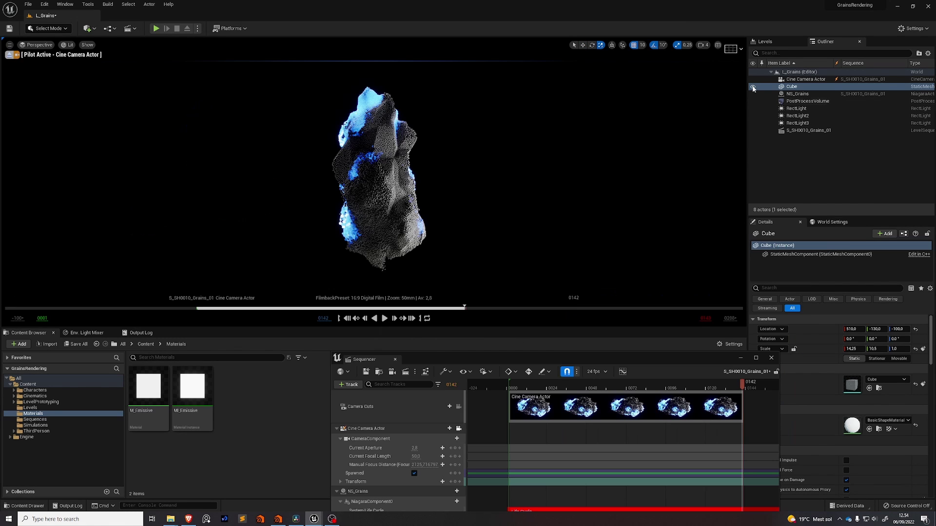
pyautogui.click(753, 87)
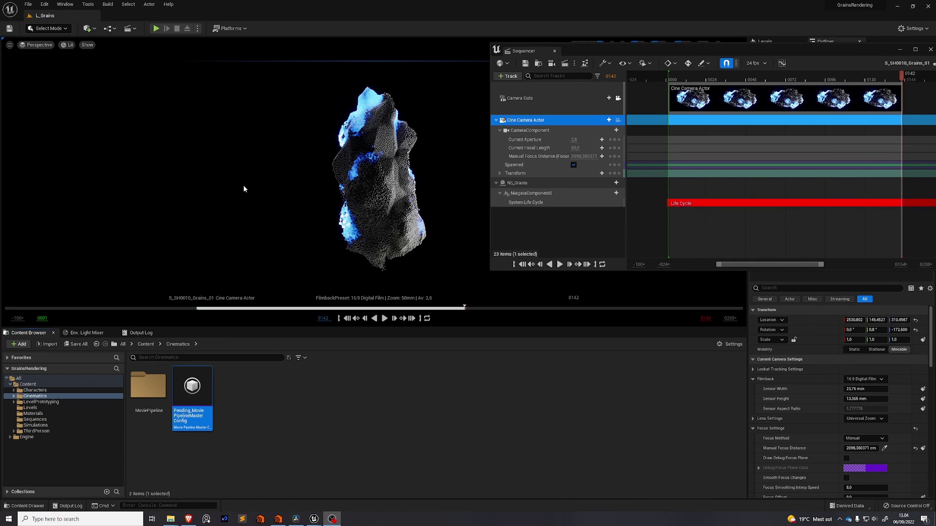
# Step: Open the Movie Render Queue and add S_SH0010_Grains_01 as a render job
pyautogui.click(65, 4)
pyautogui.moveTo(98, 24)
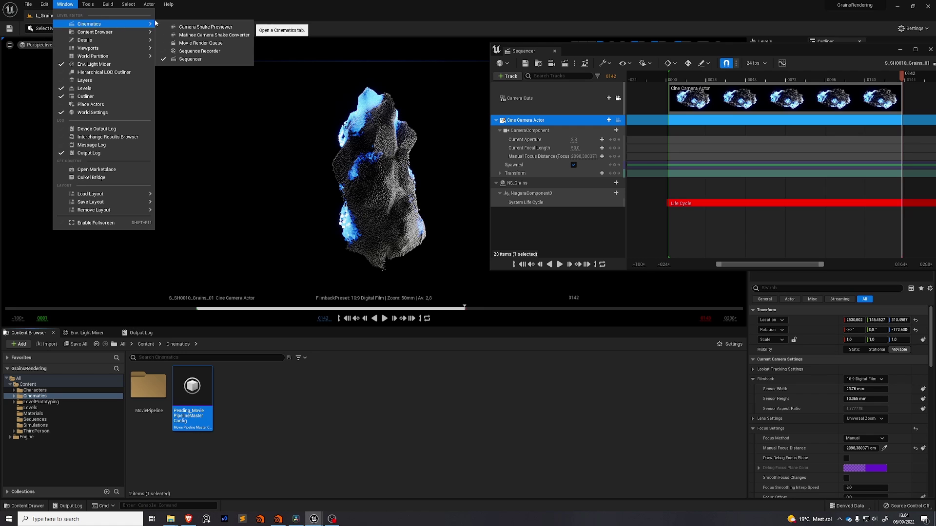
pyautogui.click(199, 43)
pyautogui.click(174, 141)
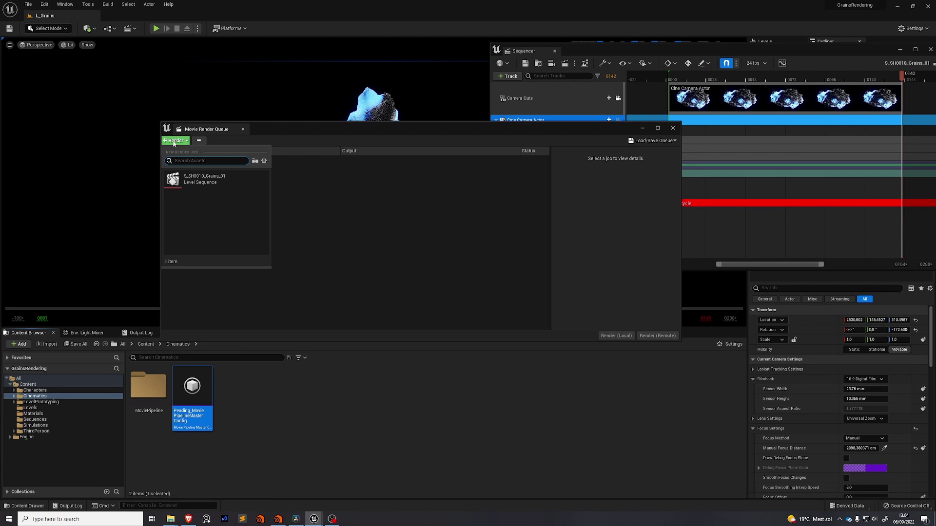
pyautogui.click(210, 179)
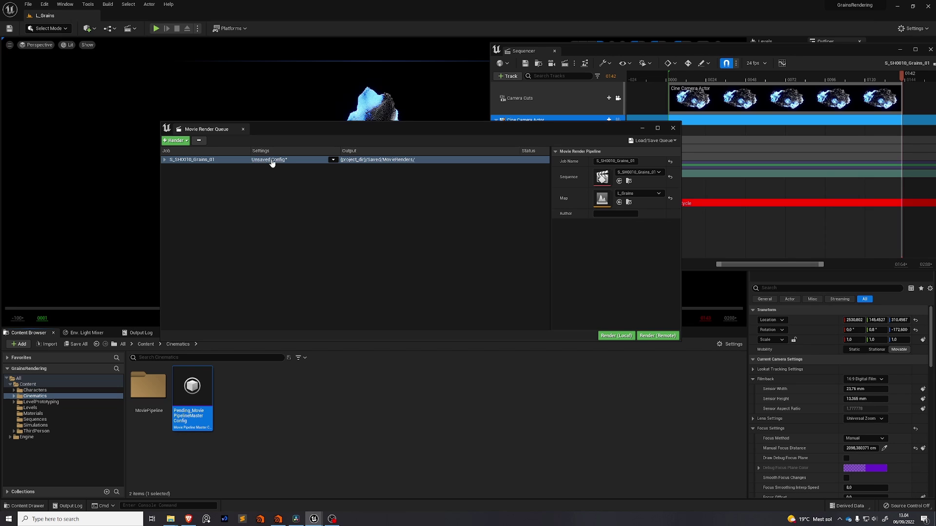
# Step: Add Anti-aliasing, Game Overrides and Console Variables settings to the job's unsaved render configuration
pyautogui.click(267, 160)
pyautogui.click(355, 159)
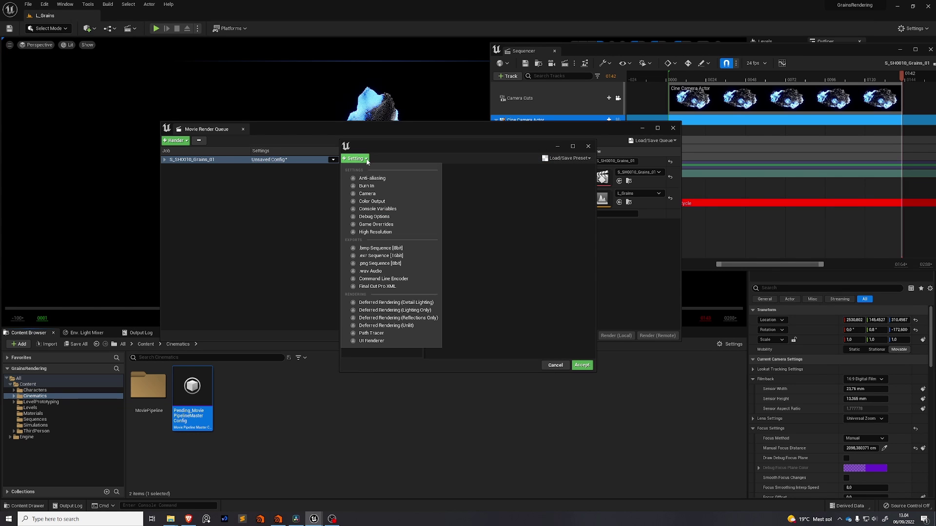
pyautogui.click(385, 178)
pyautogui.click(366, 161)
pyautogui.click(396, 209)
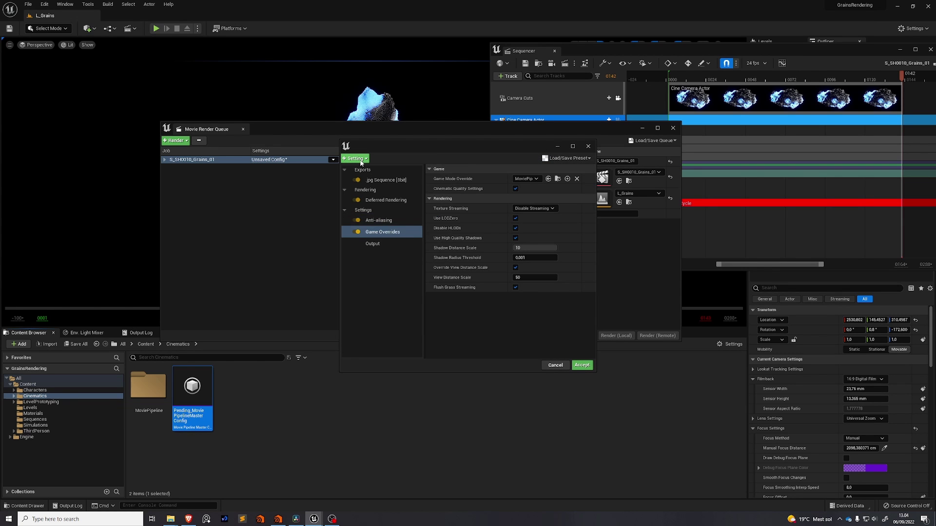
# Step: Set the Temporal Sample Count of the render job's anti-aliasing to 8
pyautogui.click(385, 220)
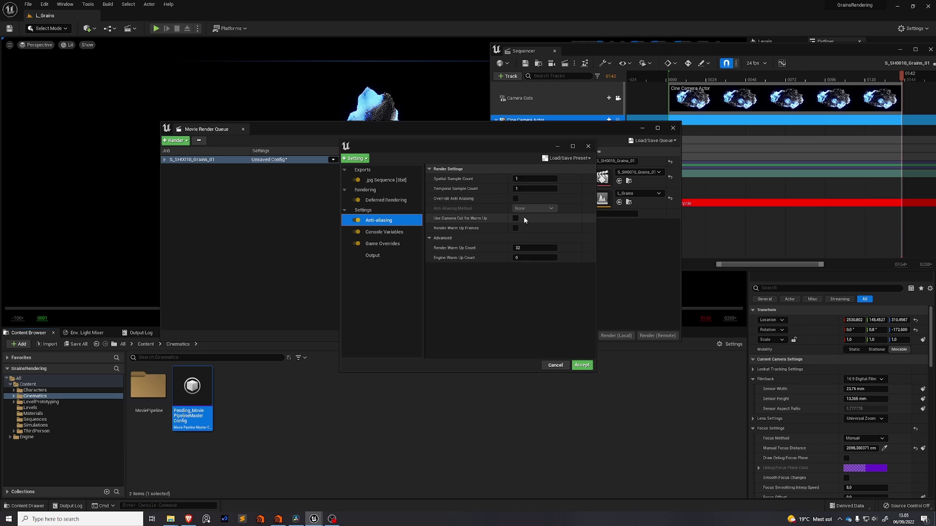
pyautogui.click(528, 190)
pyautogui.write('8')
pyautogui.press('Return')
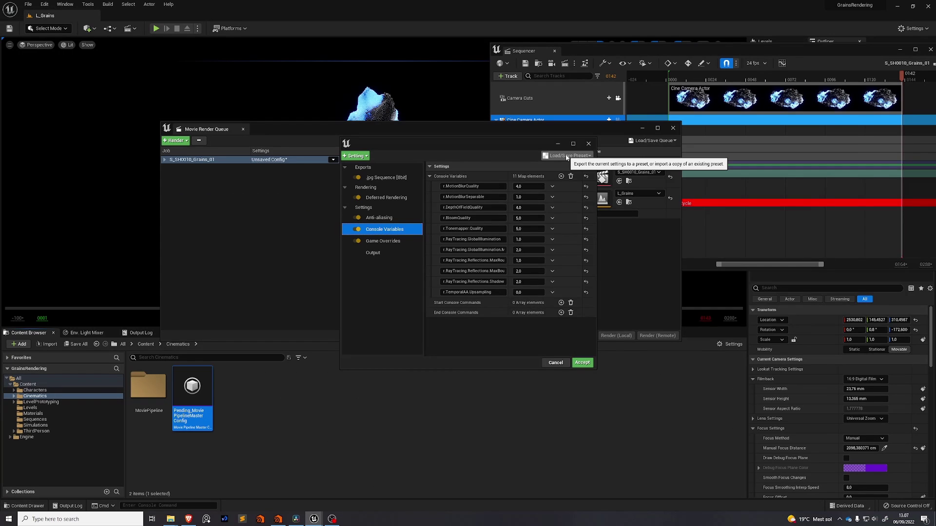
# Step: Save the render configuration as the preset Pending_MoviePipelineMasterConfig_1920x1080 and open the job's output folder
pyautogui.click(567, 155)
pyautogui.click(533, 167)
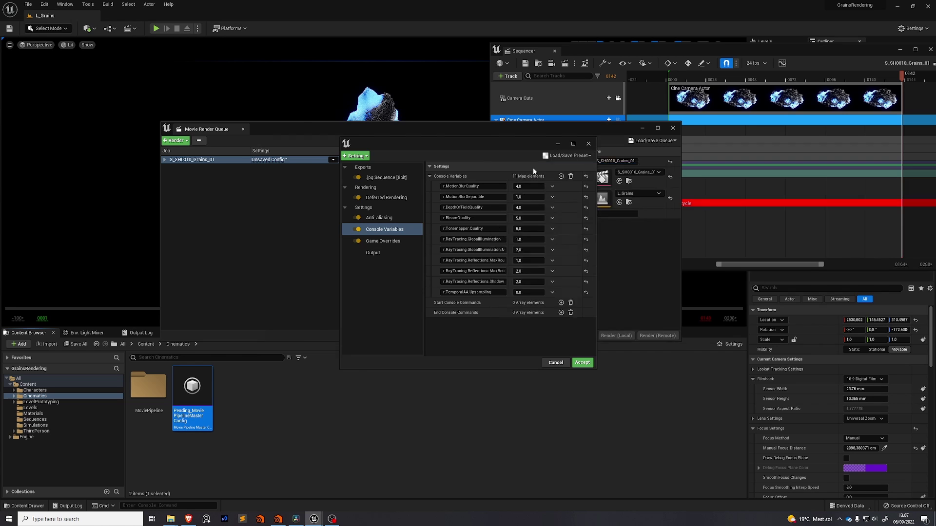
pyautogui.click(638, 371)
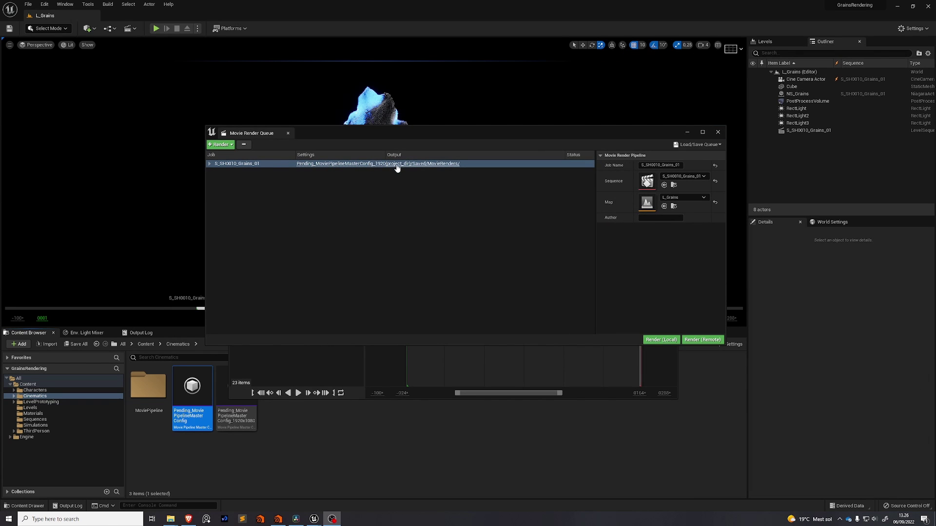
pyautogui.click(396, 165)
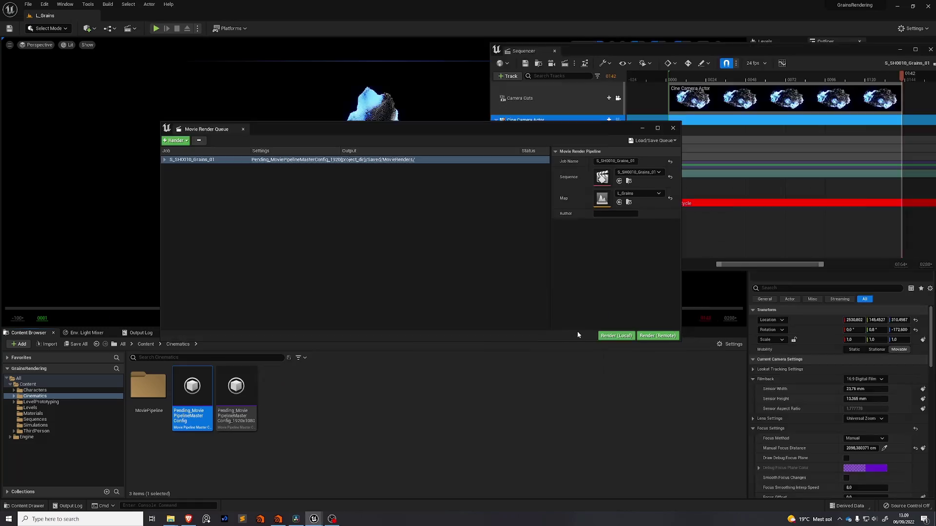